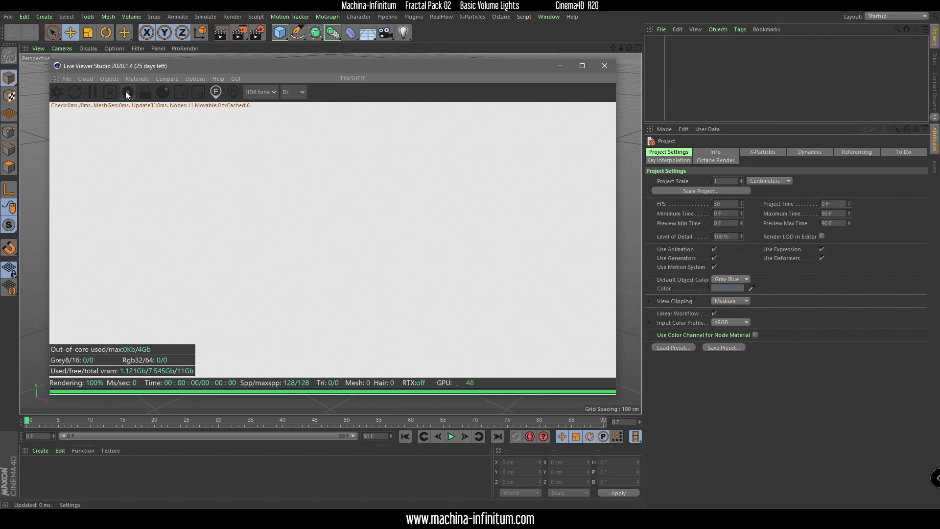
Step: Add a Vectron object and load the UberBulb.txt preset from the vectron script category
{"action": "left_click", "coordinate": [109, 78]}
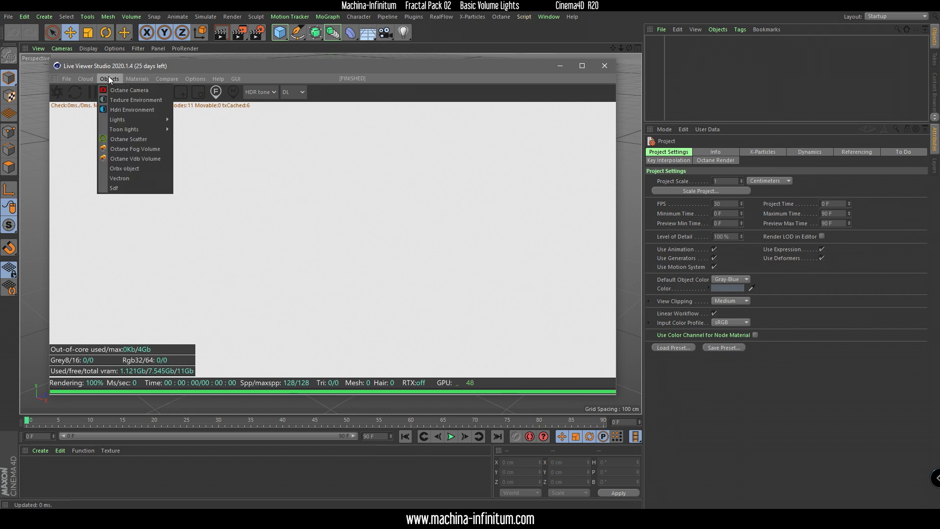
{"action": "left_click", "coordinate": [123, 179]}
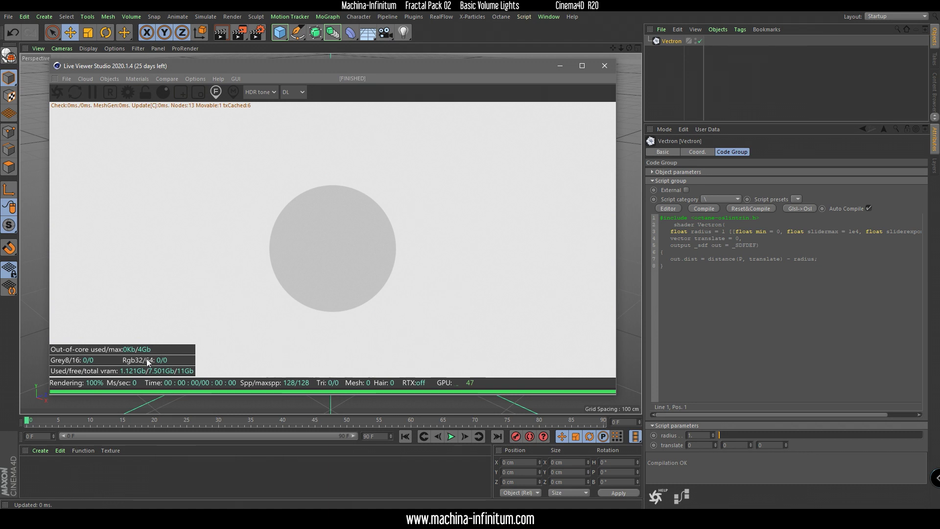
{"action": "left_click", "coordinate": [720, 200]}
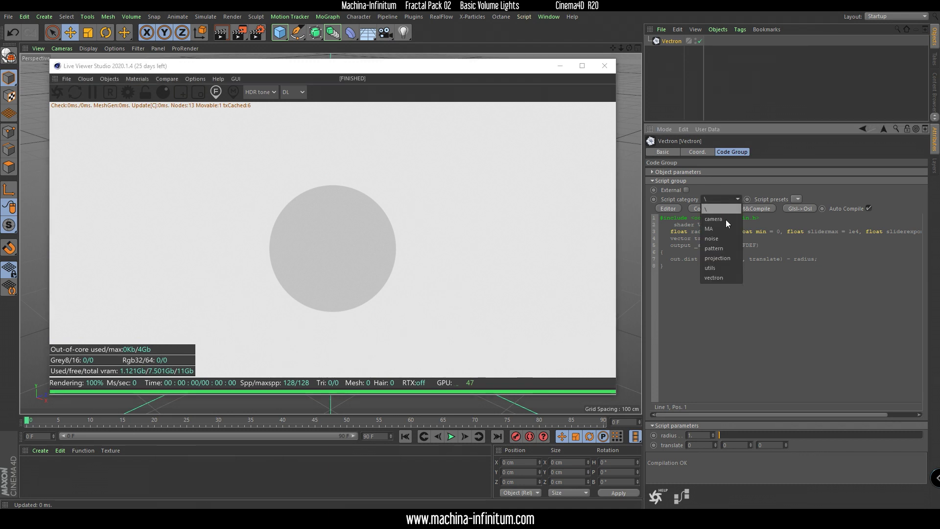
{"action": "left_click", "coordinate": [719, 277]}
{"action": "left_click", "coordinate": [797, 199]}
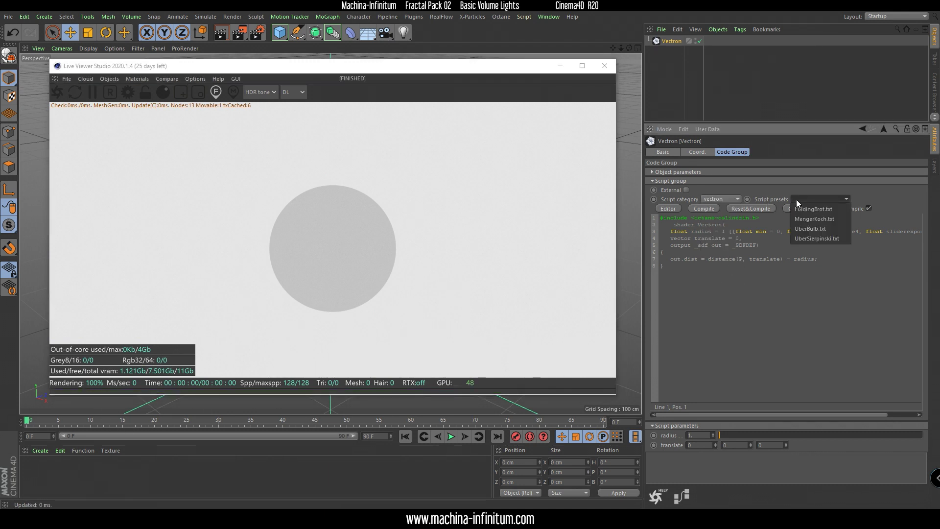
{"action": "left_click", "coordinate": [822, 228]}
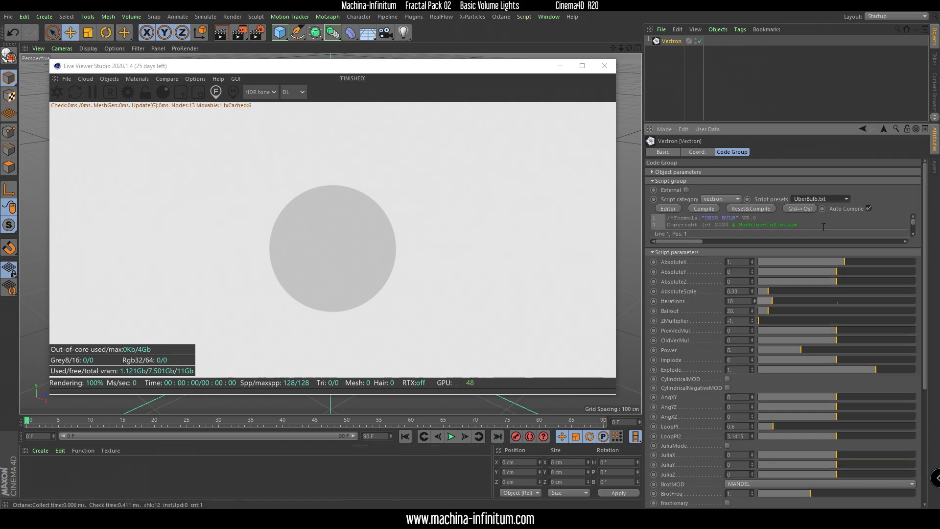
Step: Orbit and zoom out in the Live Viewer so the whole fractal ball is visible
{"action": "left_click_drag", "start_coordinate": [755, 104], "coordinate": [754, 56]}
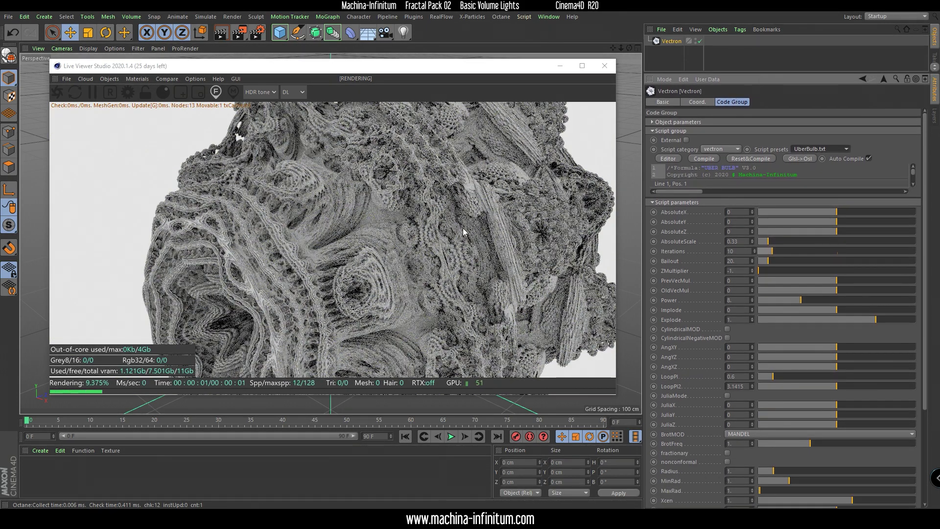
{"action": "scroll", "coordinate": [399, 225], "scroll_direction": "down", "scroll_amount": 10}
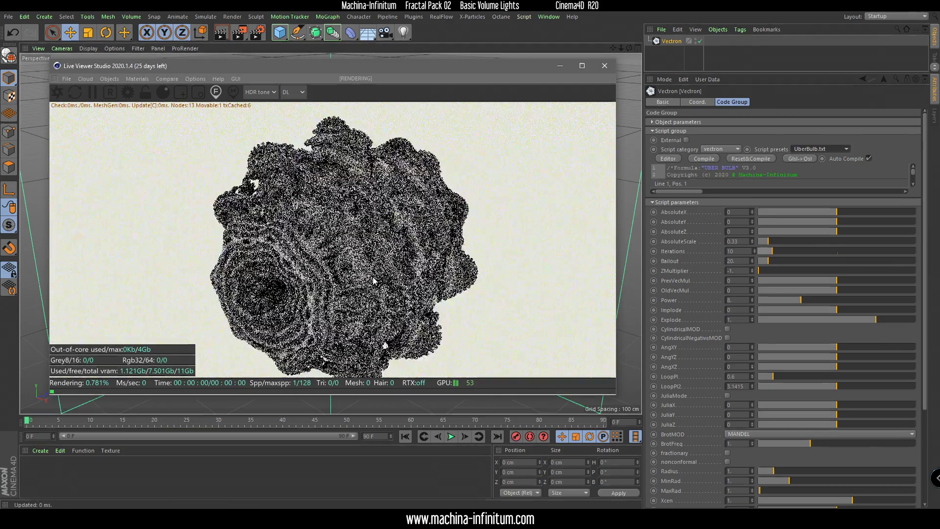
{"action": "left_click_drag", "start_coordinate": [322, 289], "coordinate": [392, 320]}
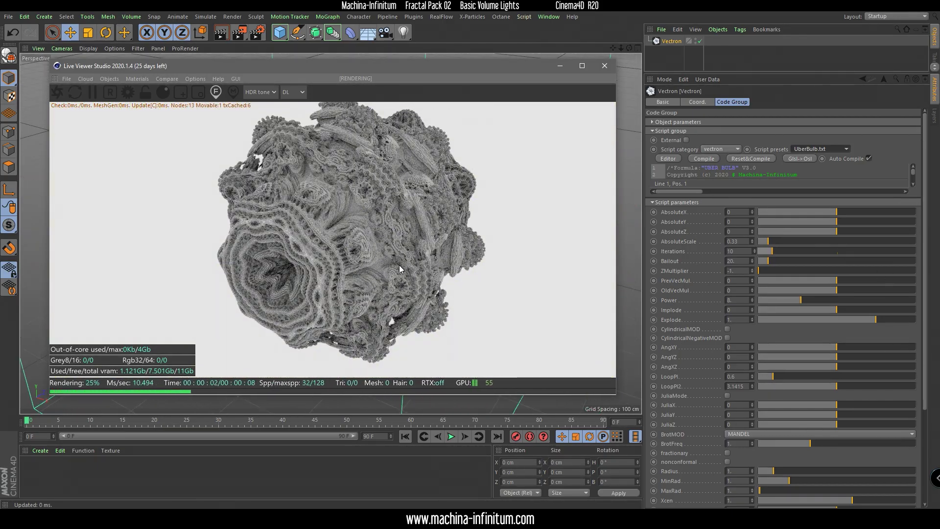
{"action": "left_click_drag", "start_coordinate": [403, 248], "coordinate": [324, 273]}
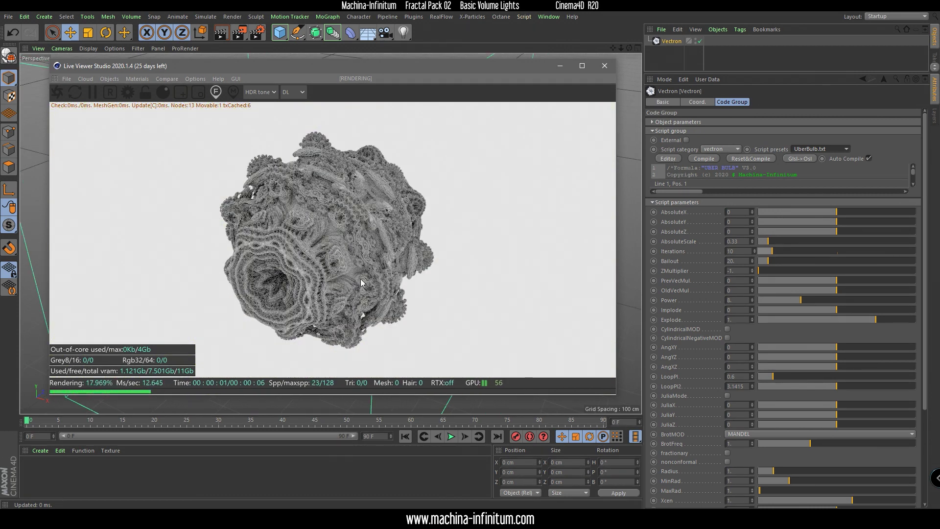
{"action": "left_click", "coordinate": [925, 295]}
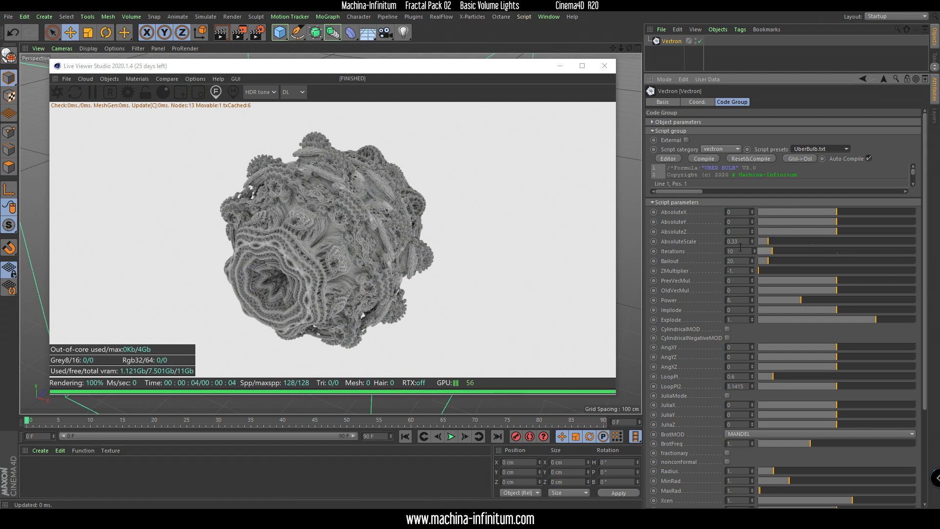
Step: Rotate the Vectron object to about H 132.745°, P 51.312°, B 82.675°
{"action": "left_click_drag", "start_coordinate": [394, 71], "coordinate": [732, 115]}
{"action": "key", "text": "r"}
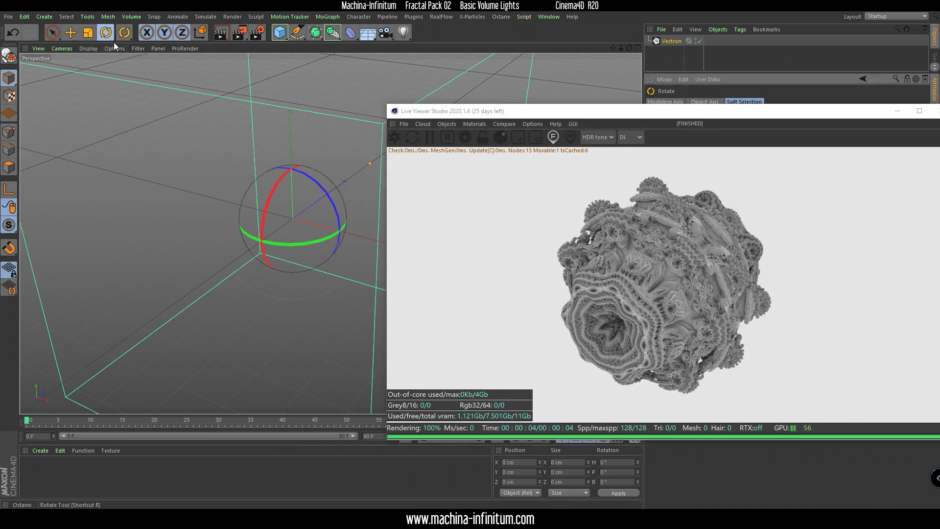
{"action": "left_click_drag", "start_coordinate": [288, 212], "coordinate": [211, 273]}
{"action": "left_click_drag", "start_coordinate": [272, 248], "coordinate": [352, 210], "text": "alt"}
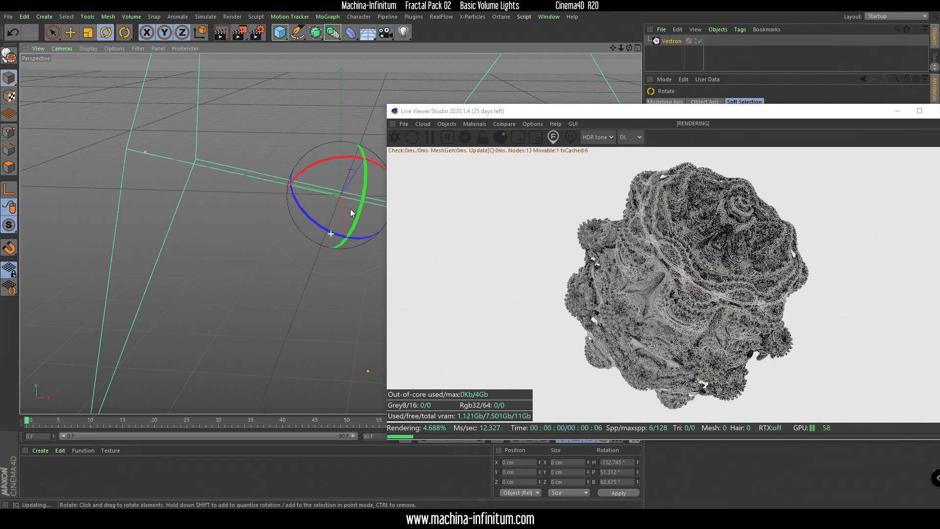
{"action": "left_click_drag", "start_coordinate": [688, 113], "coordinate": [356, 71]}
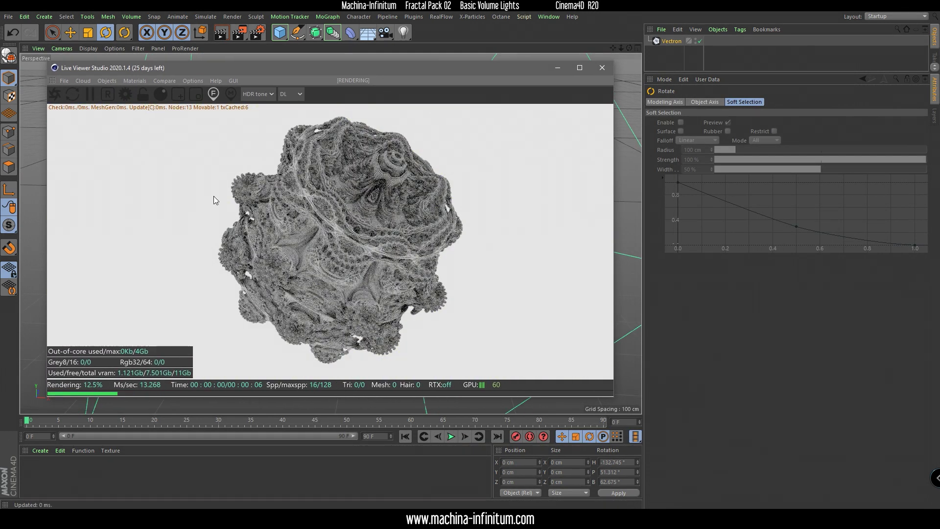
Step: Add an Octane camera and make it the active render camera
{"action": "left_click", "coordinate": [108, 82]}
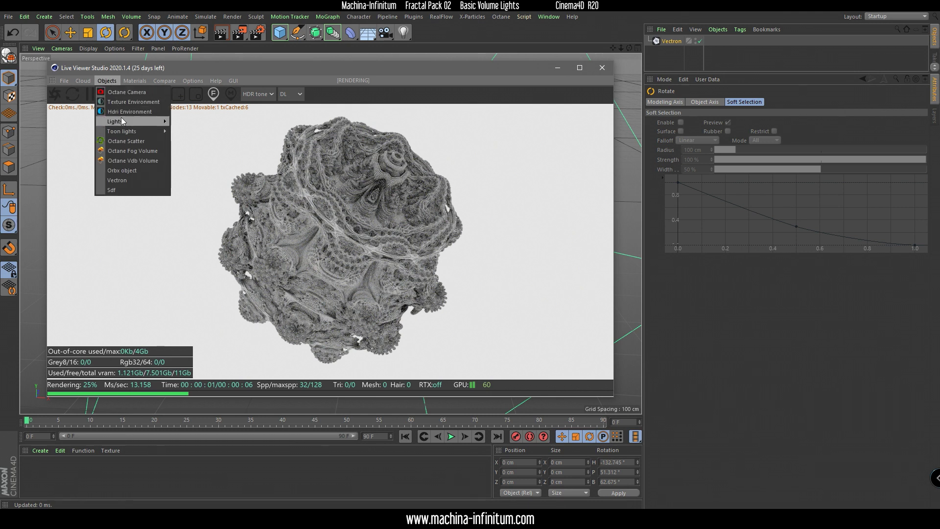
{"action": "left_click", "coordinate": [127, 92]}
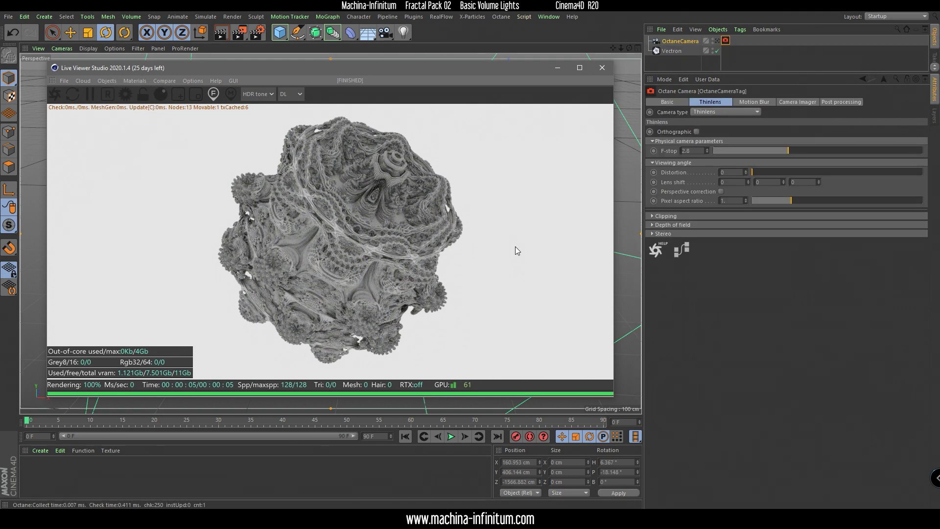
{"action": "left_click", "coordinate": [717, 42]}
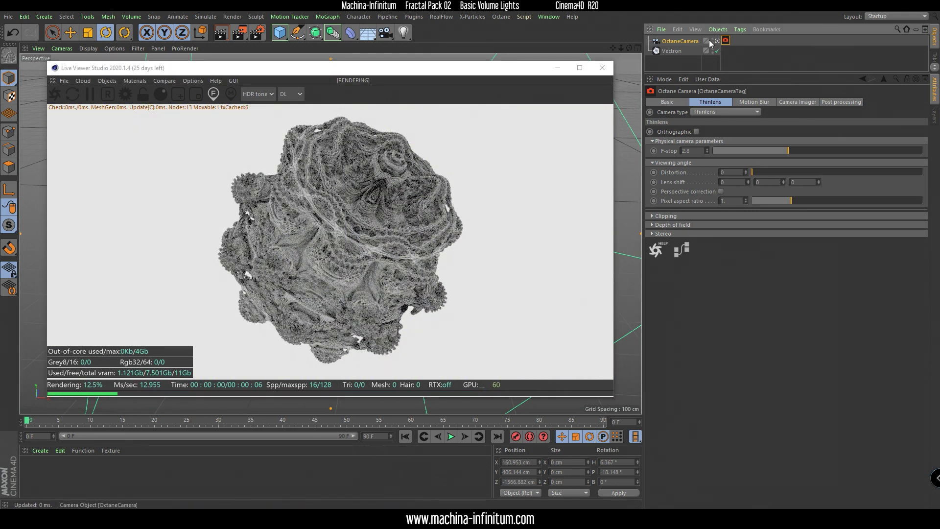
{"action": "left_click", "coordinate": [692, 44]}
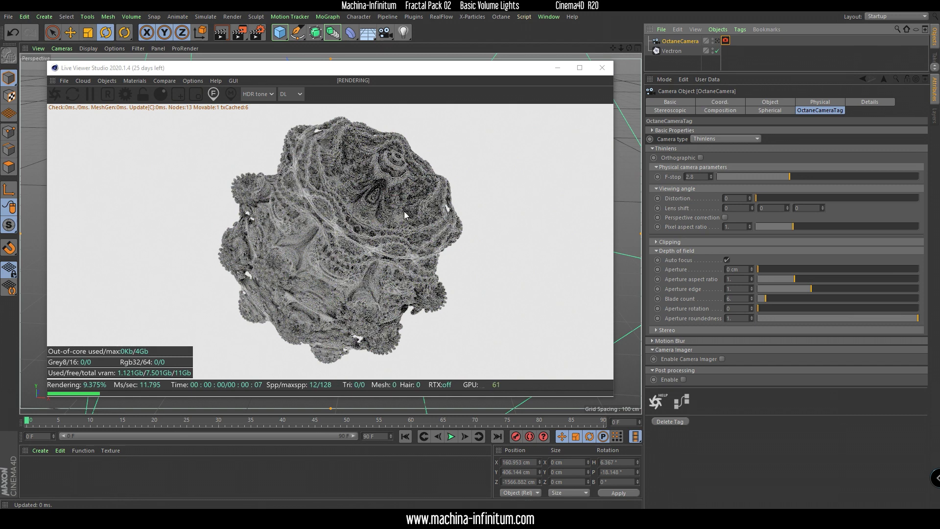
{"action": "left_click_drag", "start_coordinate": [625, 47], "coordinate": [391, 261]}
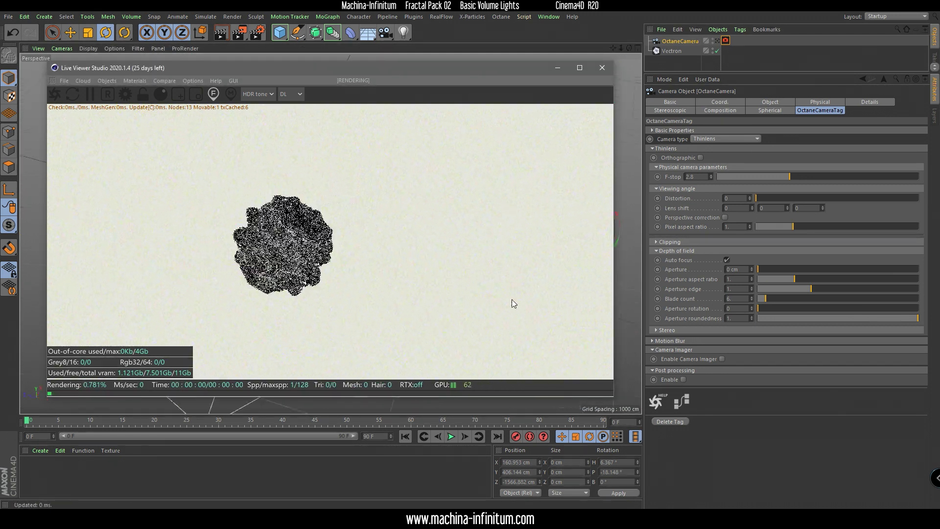
{"action": "left_click", "coordinate": [718, 41]}
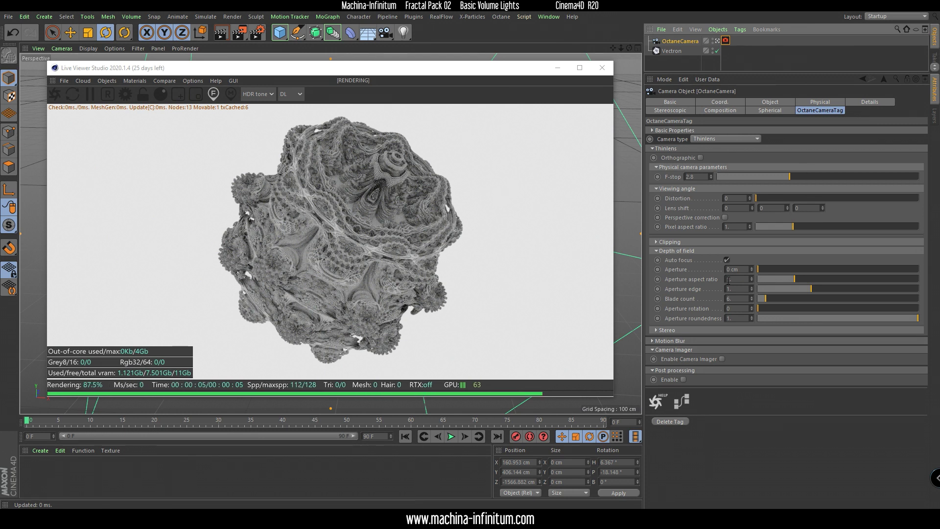
Step: Set the camera's focal length to 300 mm and dolly back to frame the fractal
{"action": "left_click", "coordinate": [770, 102]}
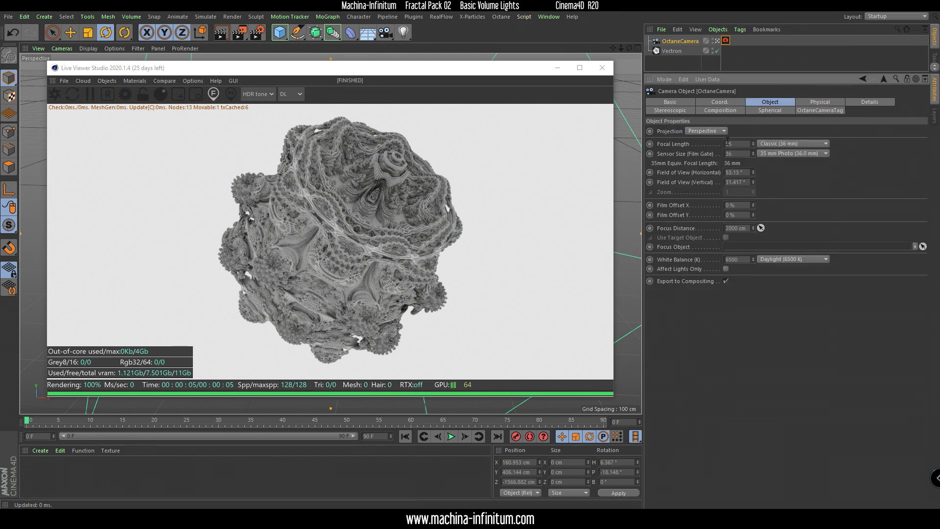
{"action": "type", "text": "300"}
{"action": "key", "text": "Return"}
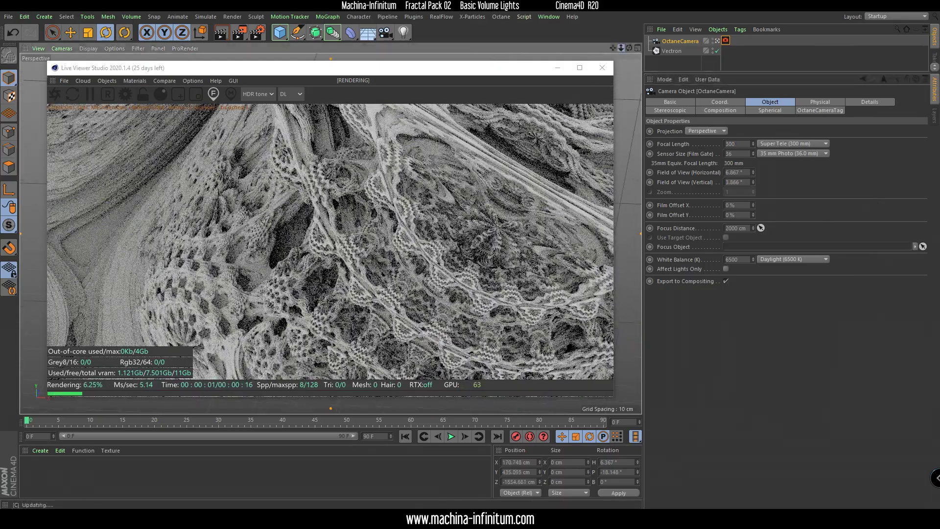
{"action": "scroll", "coordinate": [331, 232], "scroll_direction": "down", "scroll_amount": 10}
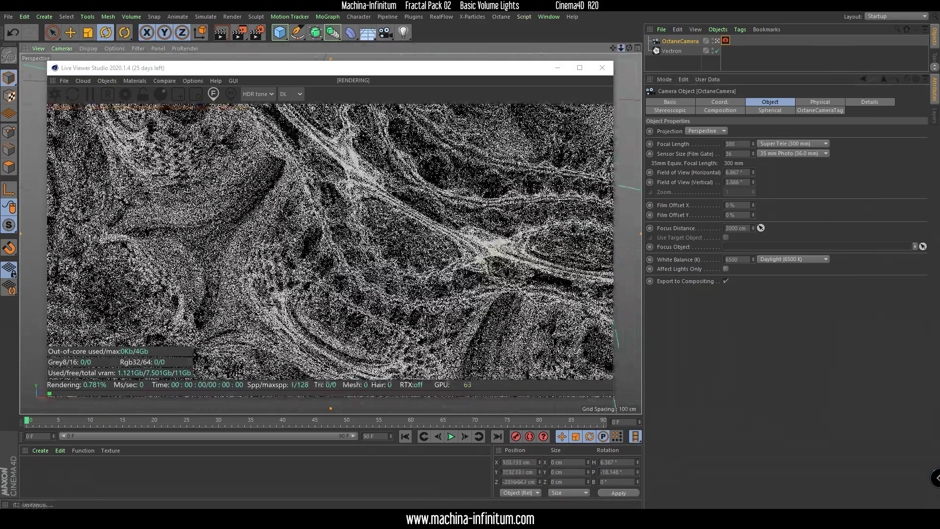
{"action": "scroll", "coordinate": [331, 232], "scroll_direction": "down", "scroll_amount": 10}
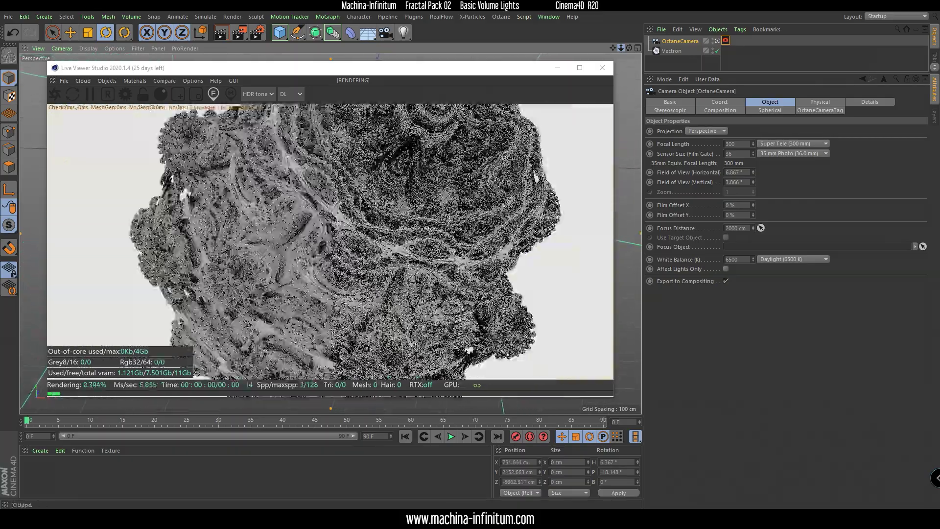
{"action": "scroll", "coordinate": [330, 232], "scroll_direction": "down", "scroll_amount": 10}
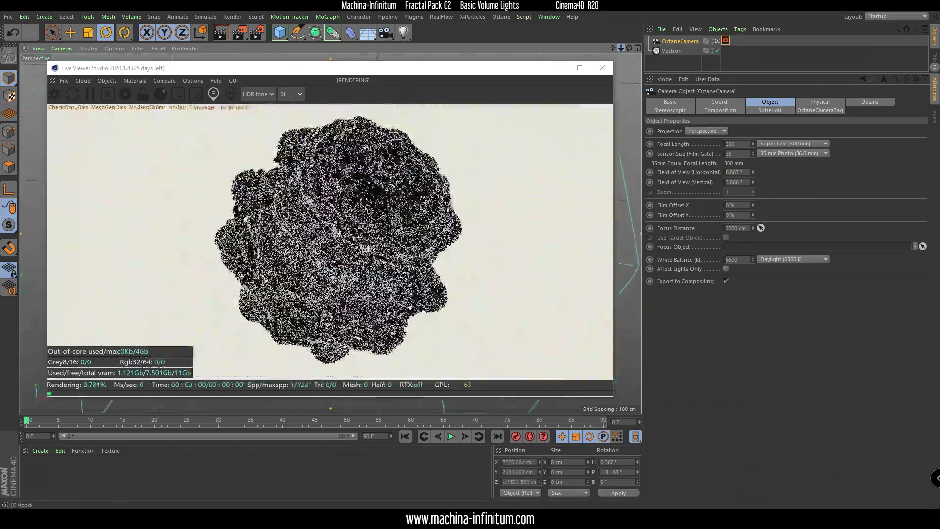
{"action": "scroll", "coordinate": [331, 232], "scroll_direction": "down", "scroll_amount": 2}
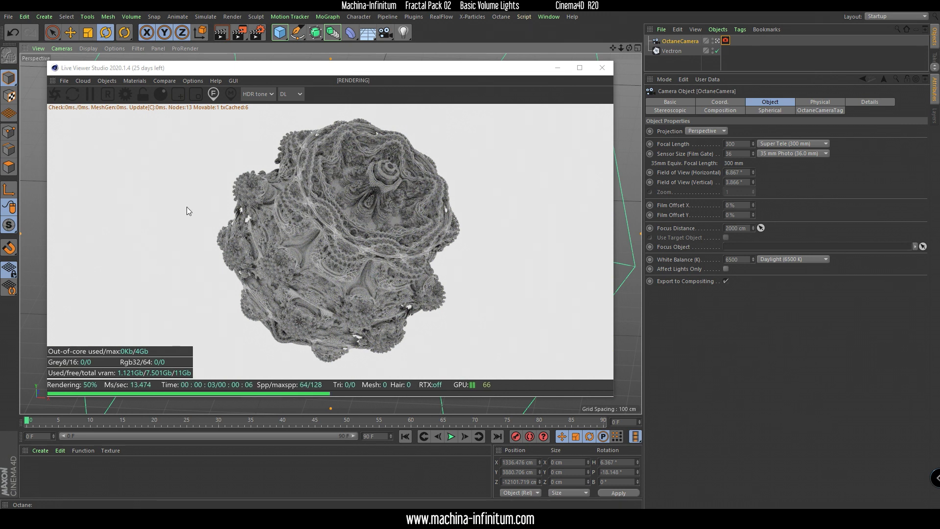
Step: Add a texture environment and set its colour to black
{"action": "left_click", "coordinate": [108, 81]}
{"action": "mouse_move", "coordinate": [121, 123]}
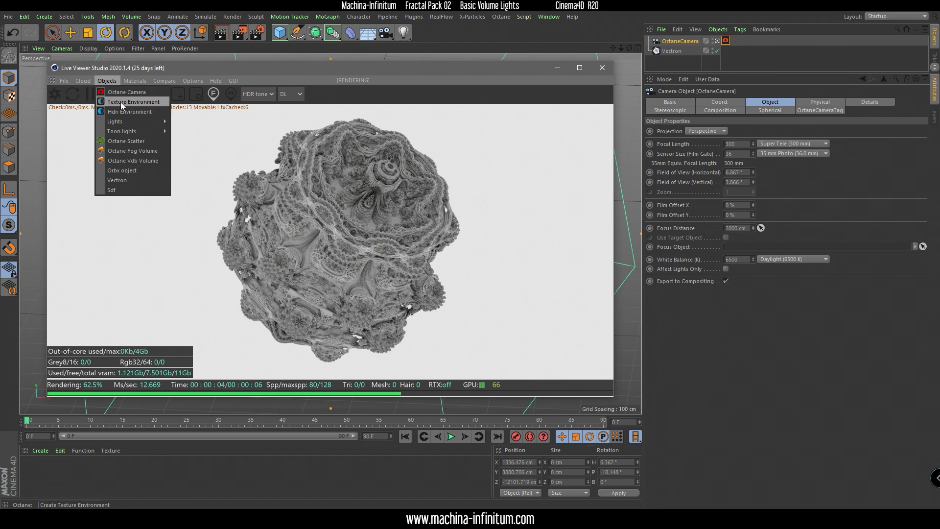
{"action": "left_click", "coordinate": [118, 102]}
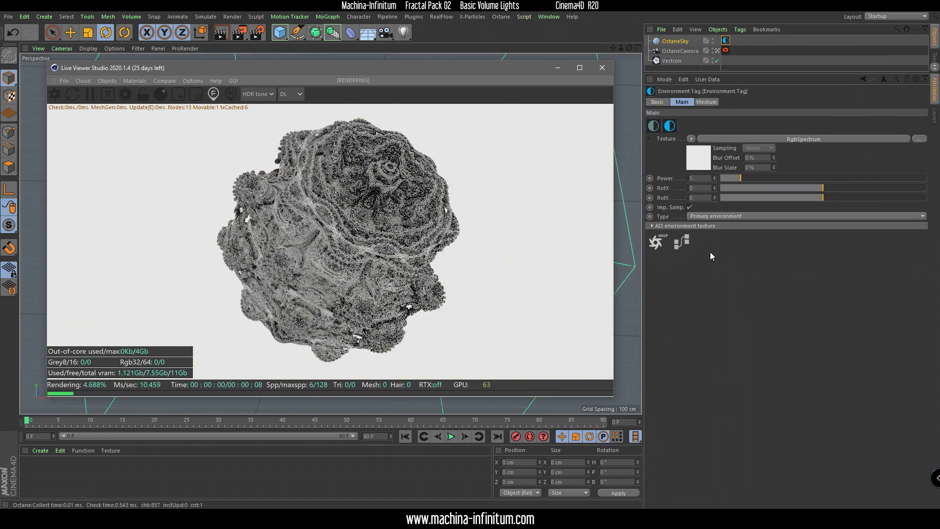
{"action": "left_click", "coordinate": [795, 139]}
{"action": "left_click", "coordinate": [681, 136]}
{"action": "left_click", "coordinate": [677, 150]}
{"action": "left_click", "coordinate": [662, 166]}
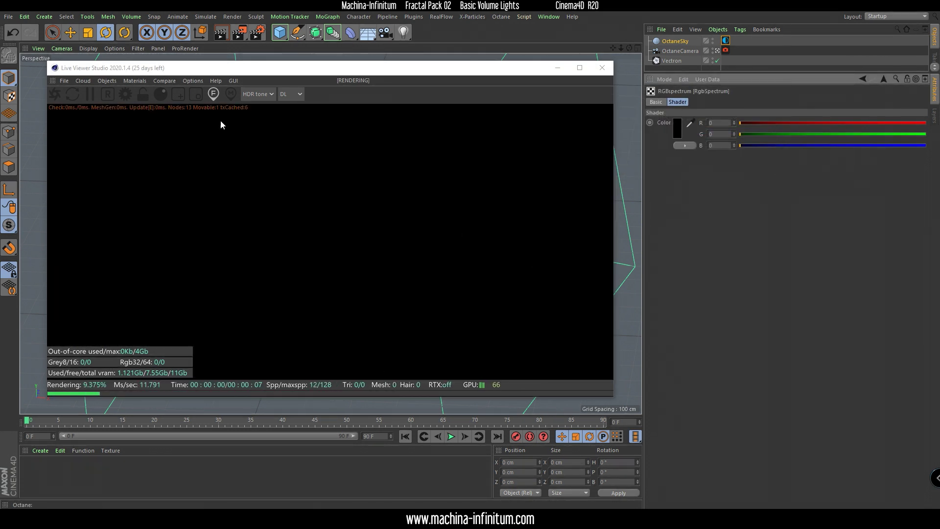
Step: Set the Live Viewer to the info channel kernel with type Ambient occlusion(AO)
{"action": "left_click", "coordinate": [289, 95]}
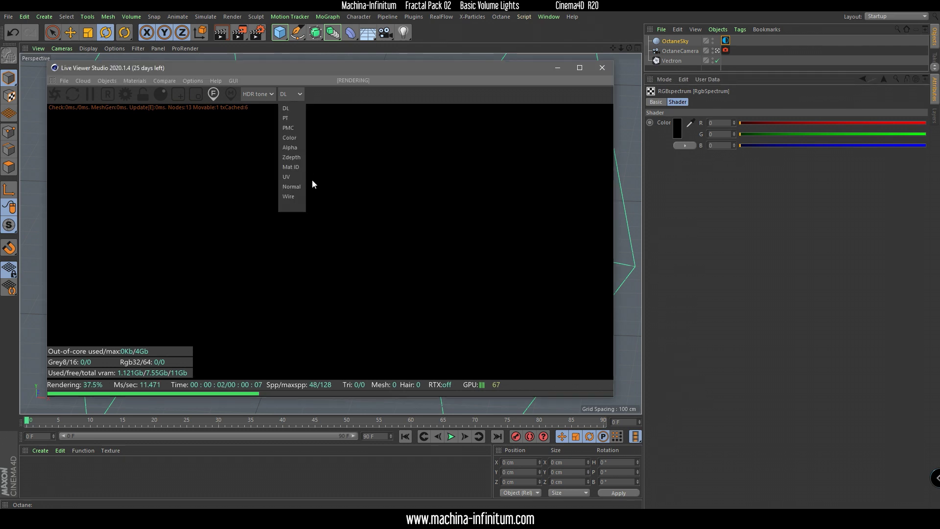
{"action": "left_click", "coordinate": [297, 187]}
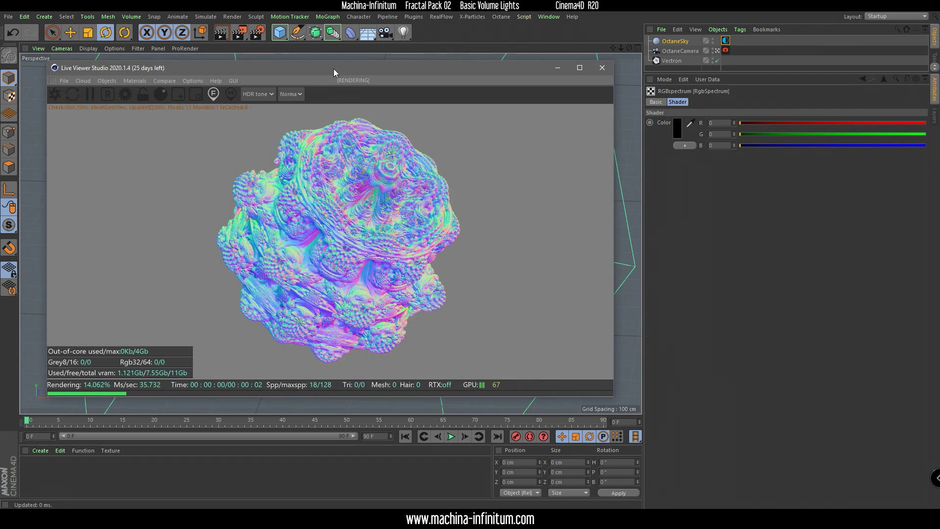
{"action": "left_click", "coordinate": [290, 97]}
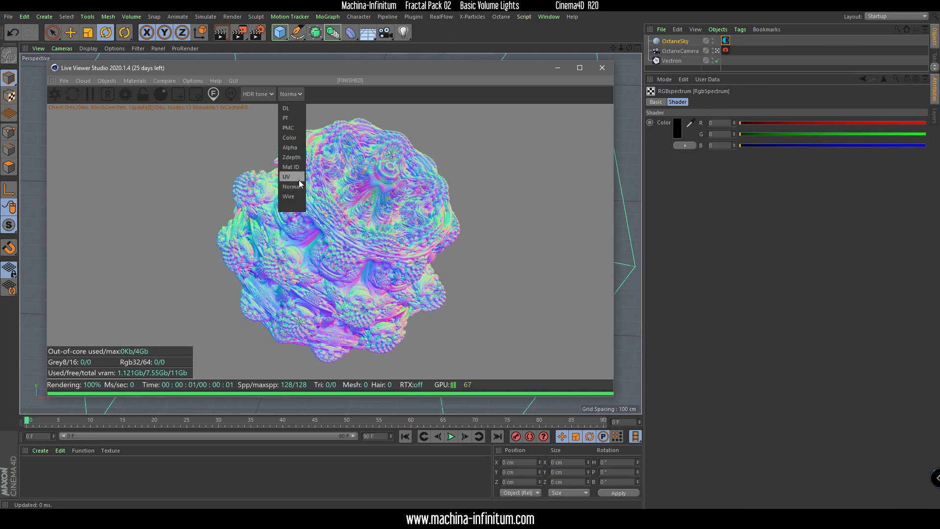
{"action": "left_click", "coordinate": [284, 189]}
{"action": "left_click", "coordinate": [126, 95]}
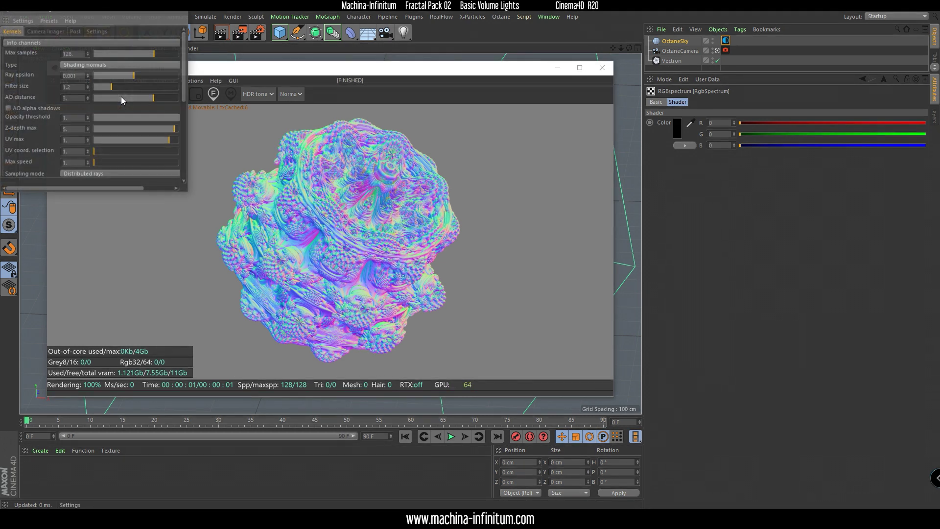
{"action": "left_click", "coordinate": [89, 65]}
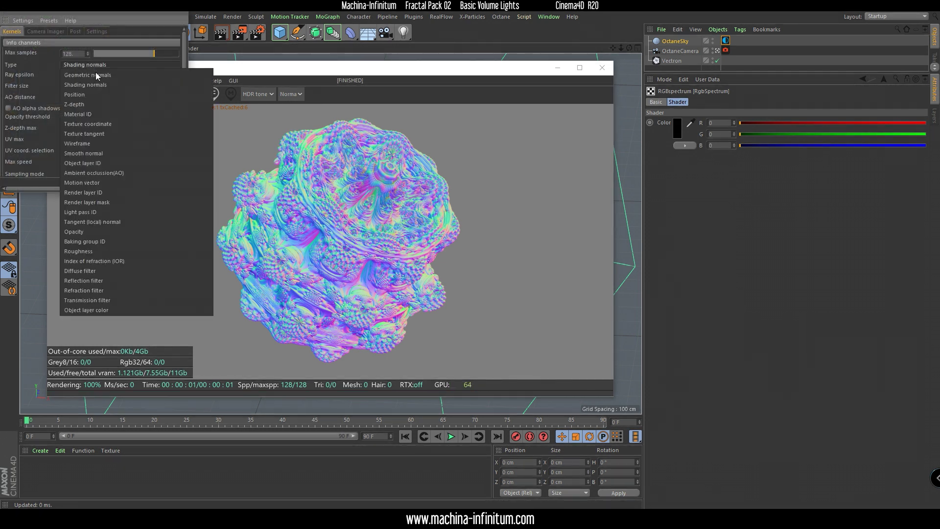
{"action": "left_click", "coordinate": [98, 173]}
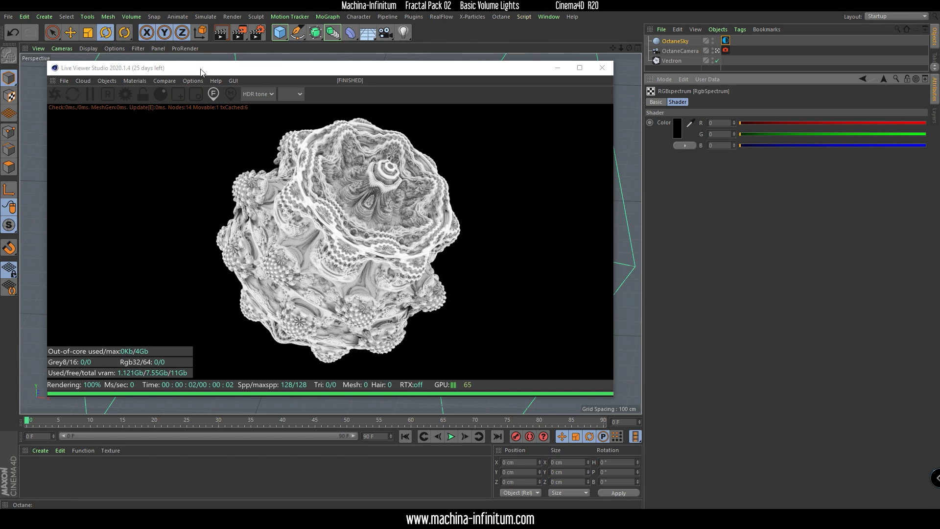
Step: Add an Octane area light to the scene
{"action": "left_click_drag", "start_coordinate": [200, 68], "coordinate": [367, 94]}
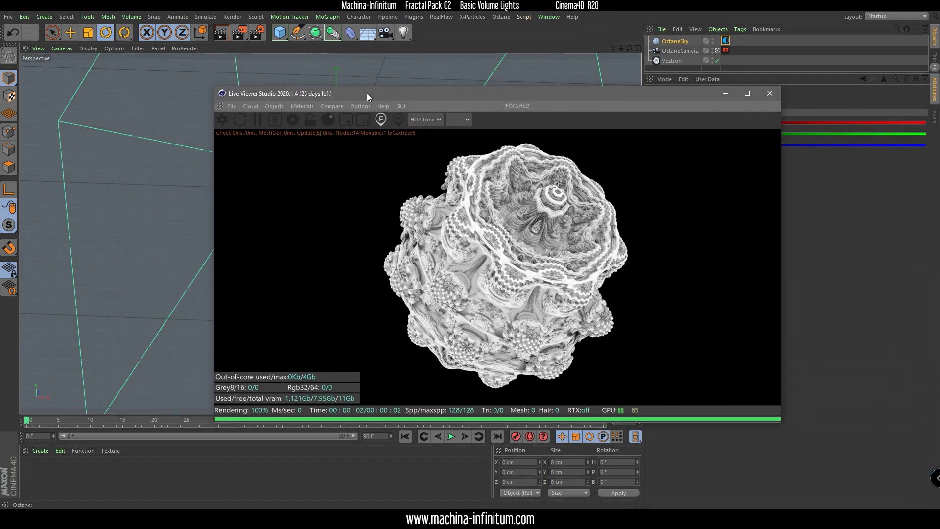
{"action": "left_click", "coordinate": [277, 107]}
{"action": "mouse_move", "coordinate": [284, 148]}
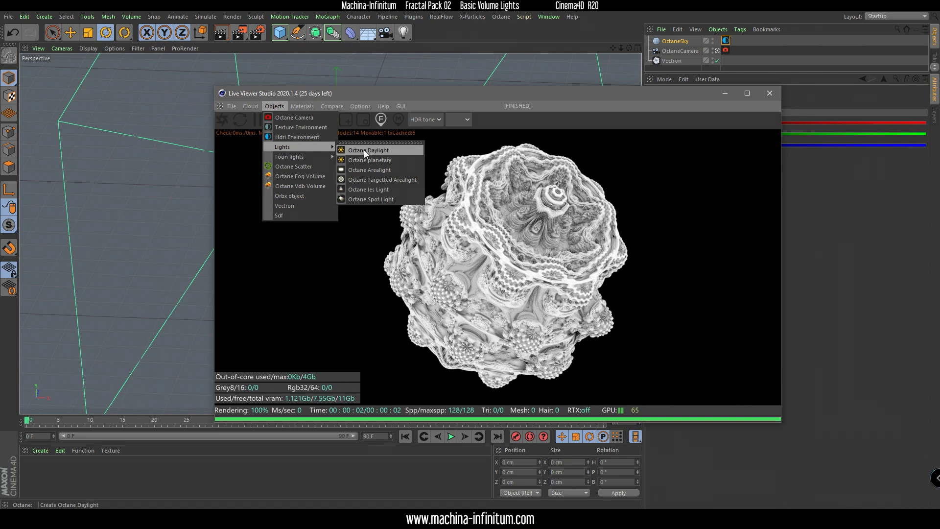
{"action": "left_click", "coordinate": [369, 169]}
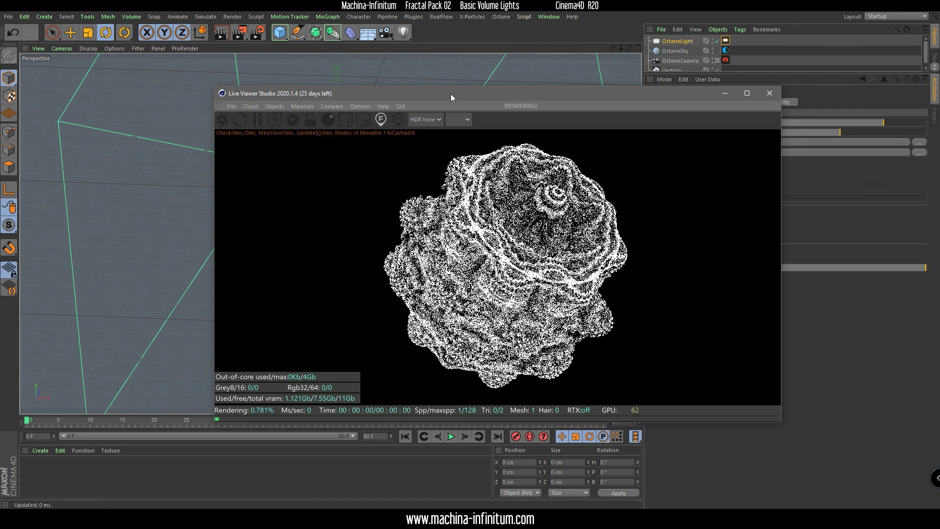
{"action": "left_click_drag", "start_coordinate": [451, 93], "coordinate": [282, 310]}
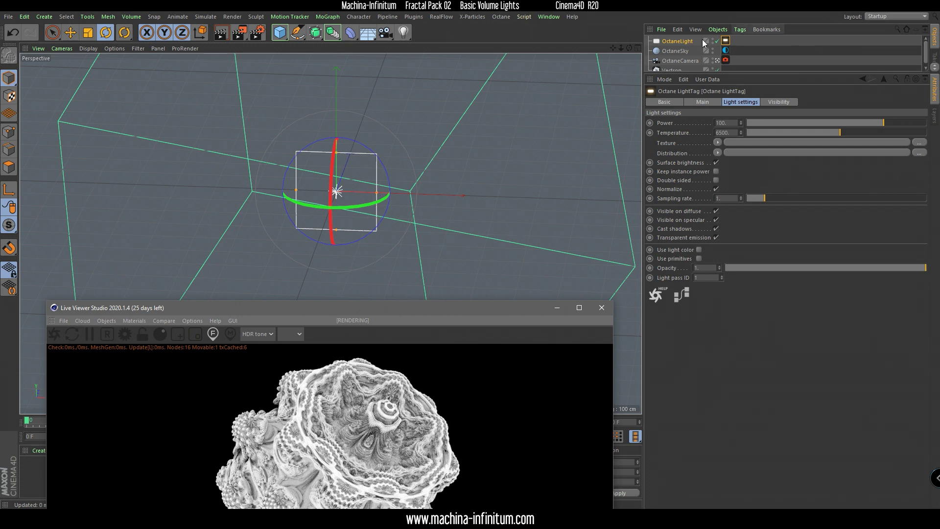
Step: Give the area light a Target tag aimed at the Vectron object
{"action": "left_click_drag", "start_coordinate": [741, 77], "coordinate": [730, 147]}
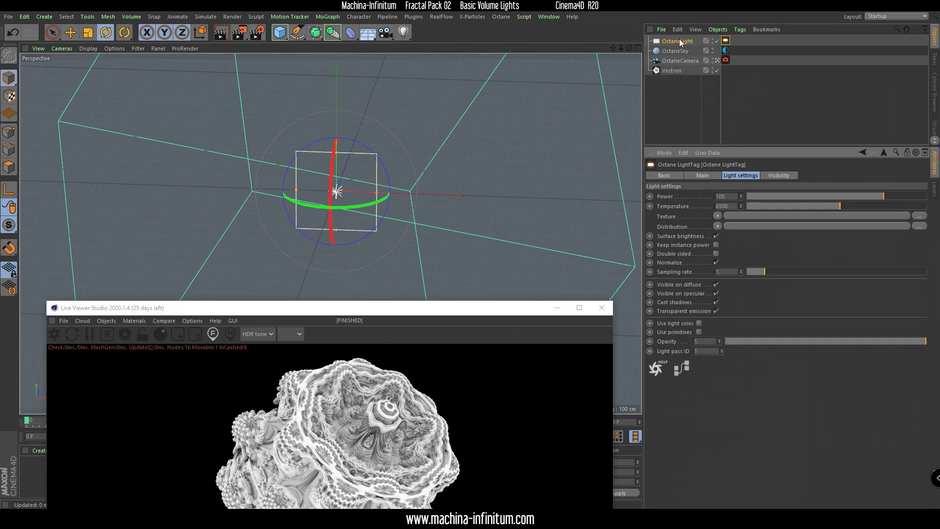
{"action": "right_click", "coordinate": [679, 43]}
{"action": "mouse_move", "coordinate": [702, 45]}
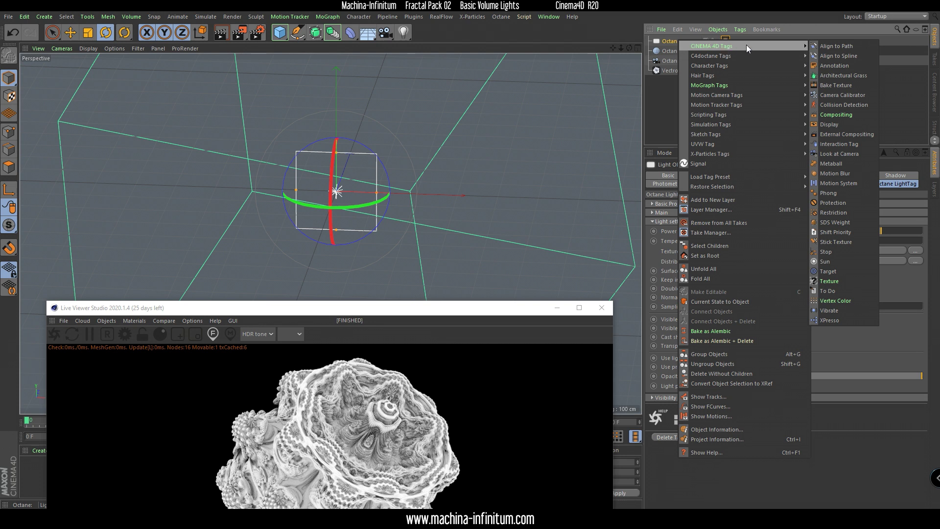
{"action": "left_click", "coordinate": [835, 274]}
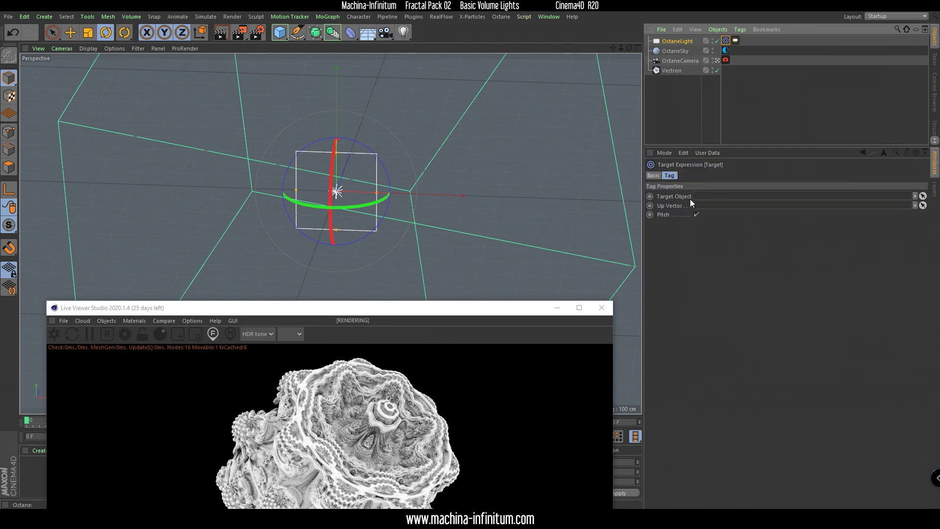
{"action": "left_click", "coordinate": [923, 197]}
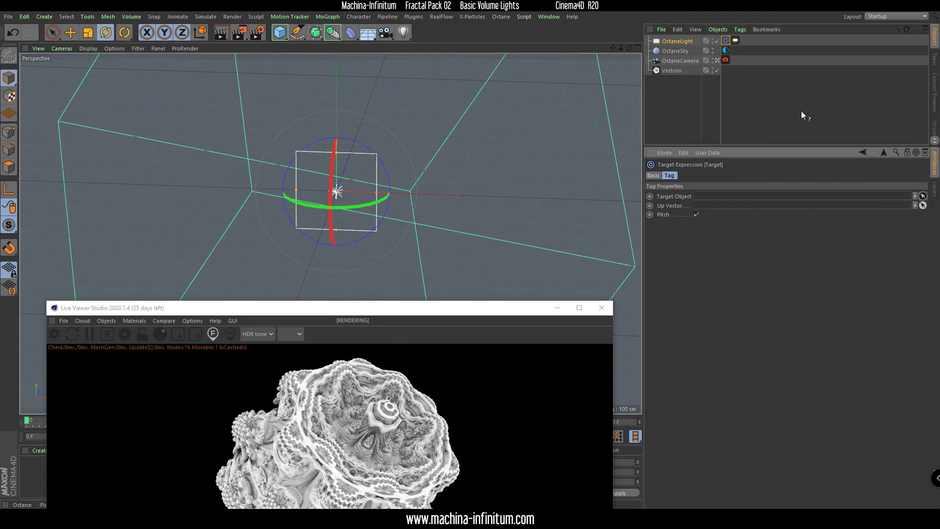
{"action": "left_click", "coordinate": [672, 70]}
Step: Move the area light far to the right, out of the camera's frame
{"action": "left_click", "coordinate": [73, 30]}
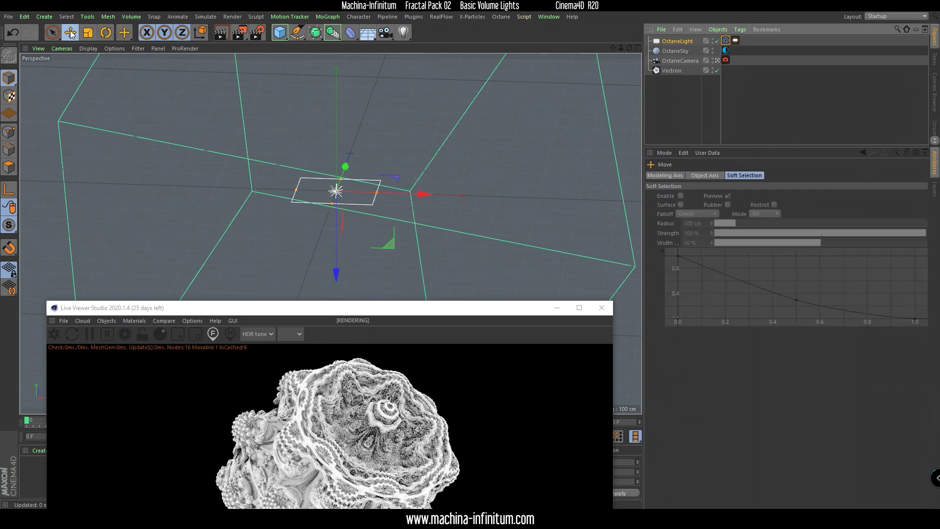
{"action": "left_click_drag", "start_coordinate": [423, 193], "coordinate": [625, 228]}
{"action": "mouse_move", "coordinate": [552, 127]}
{"action": "left_mouse_down"}
{"action": "mouse_move", "coordinate": [535, 80]}
{"action": "mouse_move", "coordinate": [549, 78]}
{"action": "mouse_move", "coordinate": [536, 125]}
{"action": "left_mouse_up"}
{"action": "mouse_move", "coordinate": [474, 160]}
{"action": "left_mouse_down"}
{"action": "mouse_move", "coordinate": [540, 167]}
{"action": "mouse_move", "coordinate": [584, 159]}
{"action": "mouse_move", "coordinate": [475, 162]}
{"action": "left_mouse_up"}
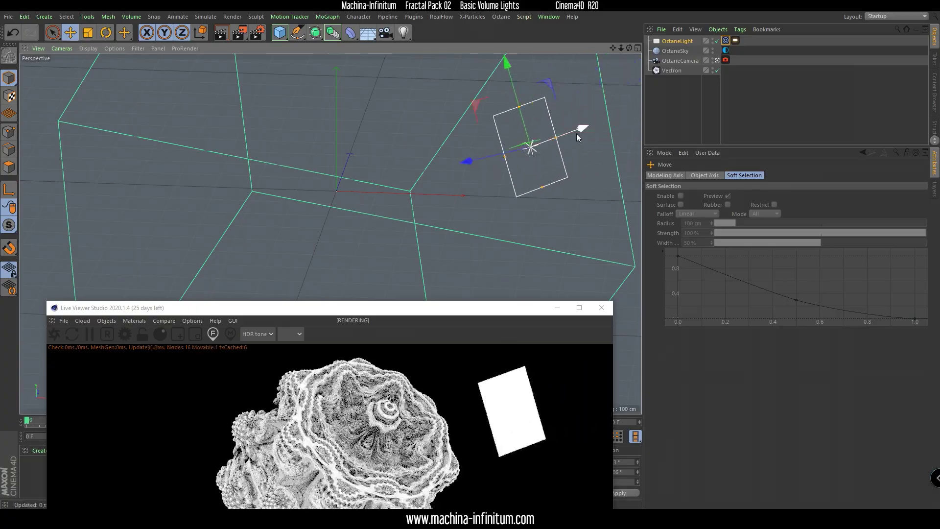
{"action": "left_click_drag", "start_coordinate": [578, 131], "coordinate": [526, 57]}
{"action": "left_click_drag", "start_coordinate": [447, 164], "coordinate": [632, 137]}
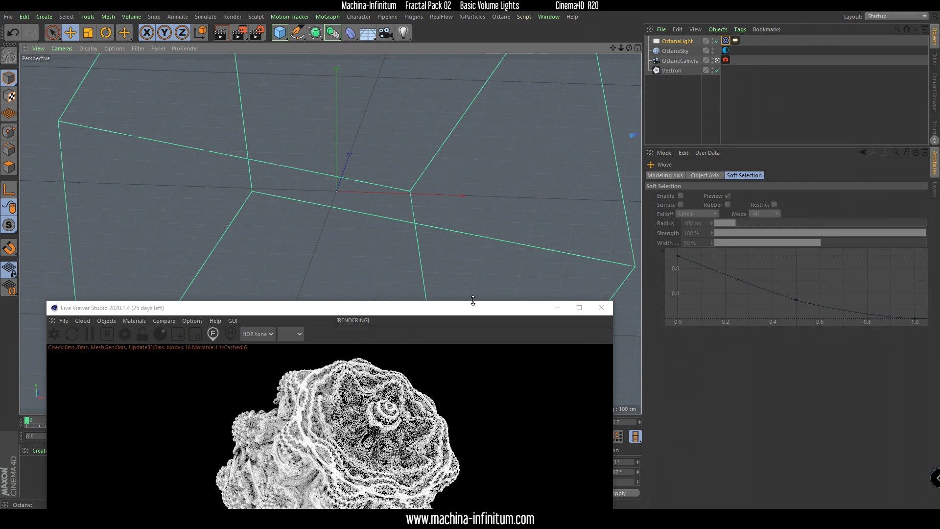
Step: Duplicate the area light as OctaneLight.1 and show it in a full Perspective view
{"action": "left_click", "coordinate": [675, 43]}
{"action": "key", "text": "ctrl+c"}
{"action": "key", "text": "ctrl+v"}
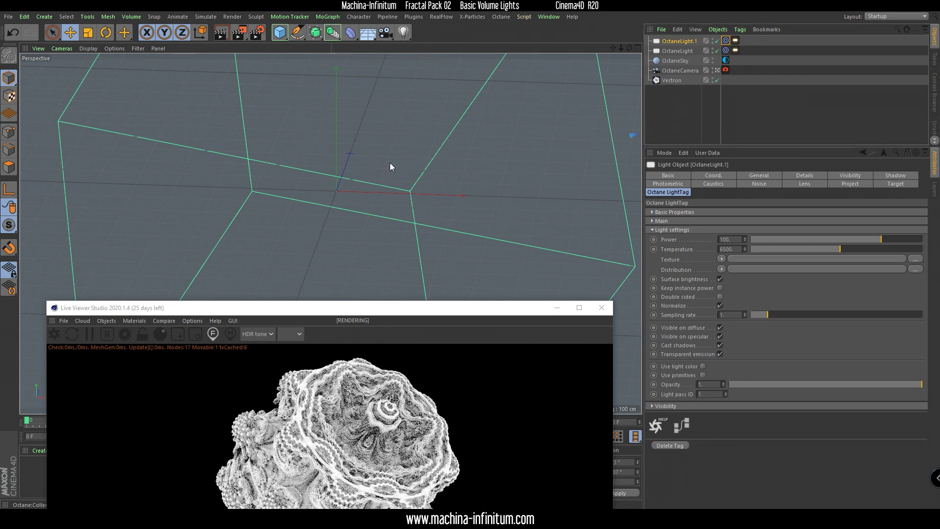
{"action": "middle_click", "coordinate": [390, 167]}
{"action": "left_click_drag", "start_coordinate": [290, 308], "coordinate": [525, 82]}
{"action": "left_click", "coordinate": [60, 234]}
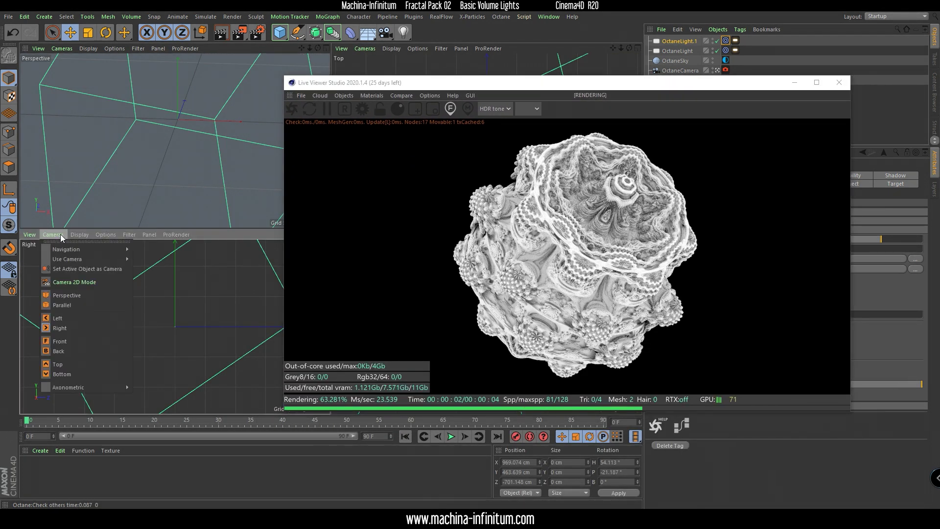
{"action": "left_click", "coordinate": [66, 294]}
{"action": "left_click_drag", "start_coordinate": [211, 298], "coordinate": [148, 321], "text": "alt"}
{"action": "middle_click", "coordinate": [148, 322]}
Step: Place OctaneLight.1 low on the opposite side aimed at the fractal, rendering with the DL kernel
{"action": "left_click_drag", "start_coordinate": [417, 90], "coordinate": [658, 110]}
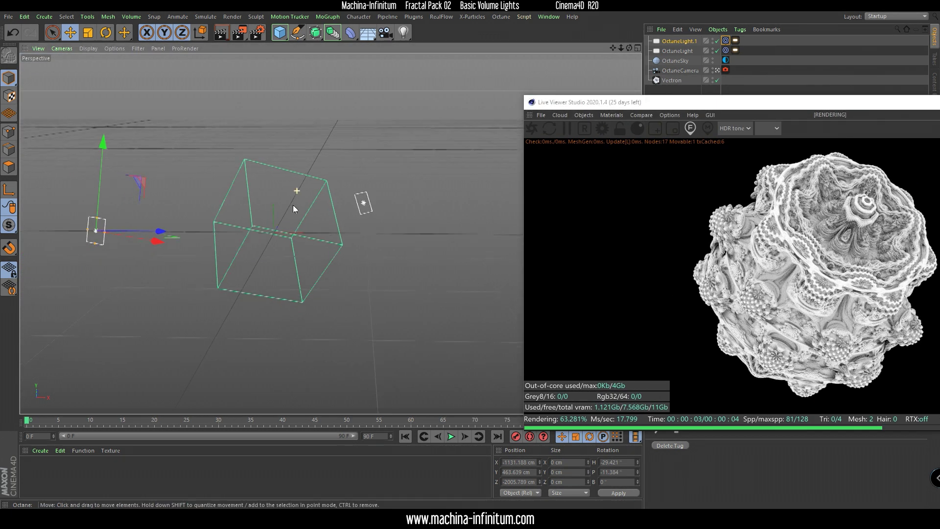
{"action": "left_click_drag", "start_coordinate": [292, 211], "coordinate": [382, 256], "text": "alt"}
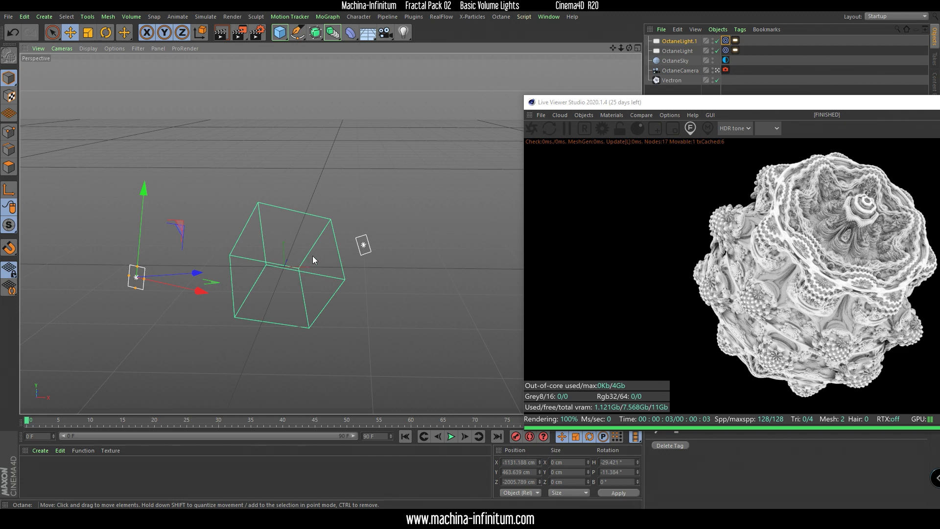
{"action": "left_click_drag", "start_coordinate": [309, 256], "coordinate": [297, 272], "text": "alt"}
{"action": "left_click_drag", "start_coordinate": [119, 227], "coordinate": [131, 301]}
{"action": "left_click_drag", "start_coordinate": [177, 337], "coordinate": [220, 281]}
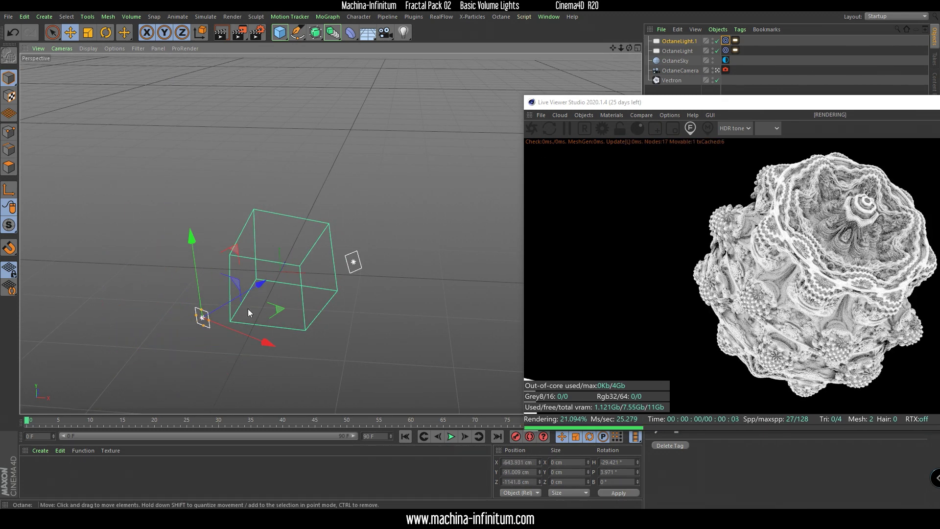
{"action": "left_click_drag", "start_coordinate": [244, 336], "coordinate": [260, 303]}
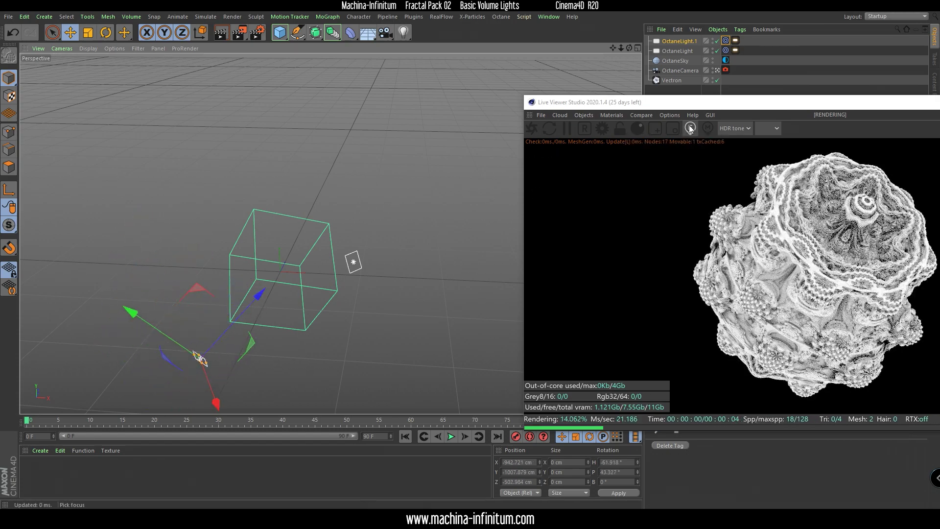
{"action": "left_click_drag", "start_coordinate": [692, 102], "coordinate": [214, 66]}
{"action": "left_click", "coordinate": [291, 93]}
{"action": "left_click", "coordinate": [287, 105]}
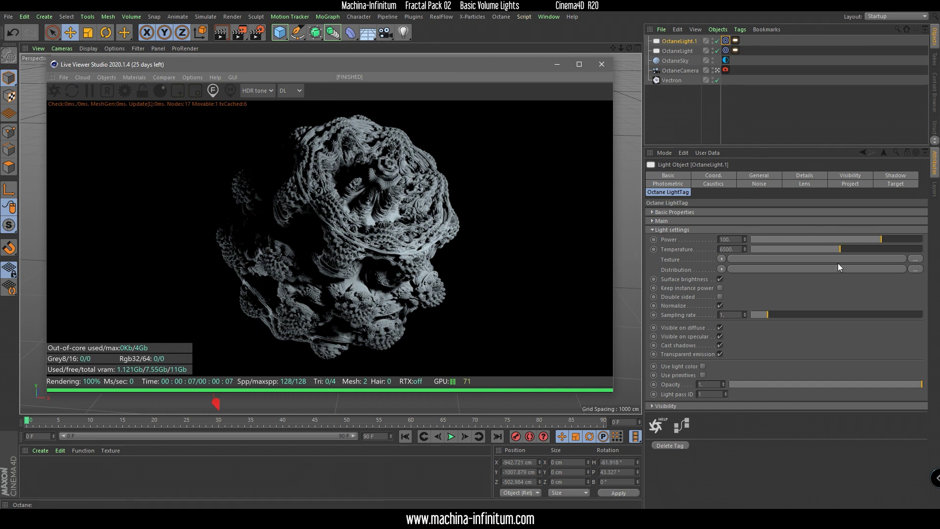
Step: Set OctaneLight.1's temperature to 3432.664 and OctaneLight's to 9660.458
{"action": "left_click_drag", "start_coordinate": [839, 251], "coordinate": [794, 245]}
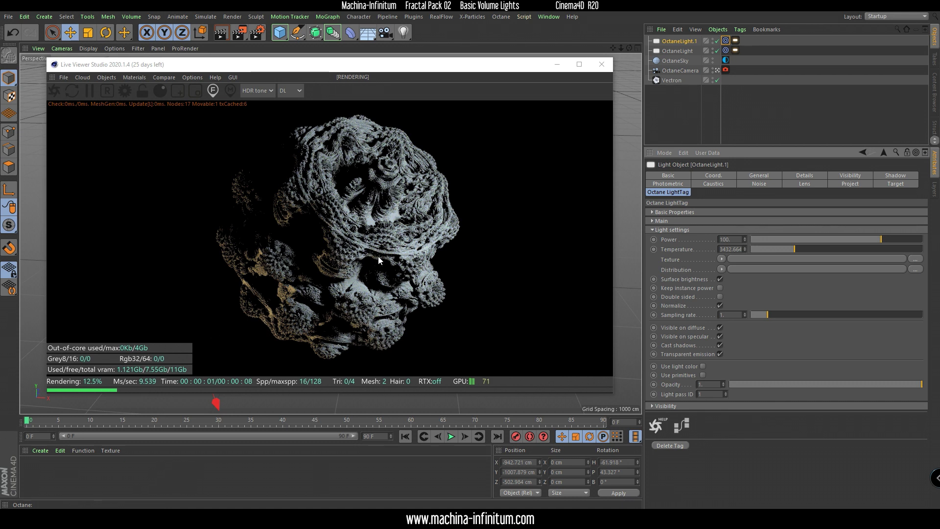
{"action": "left_click", "coordinate": [685, 50]}
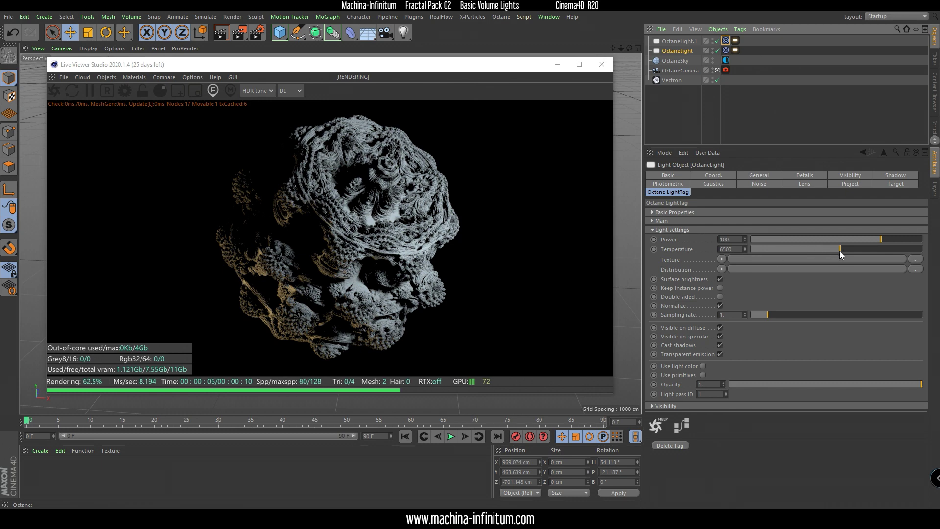
{"action": "left_click_drag", "start_coordinate": [835, 250], "coordinate": [886, 253]}
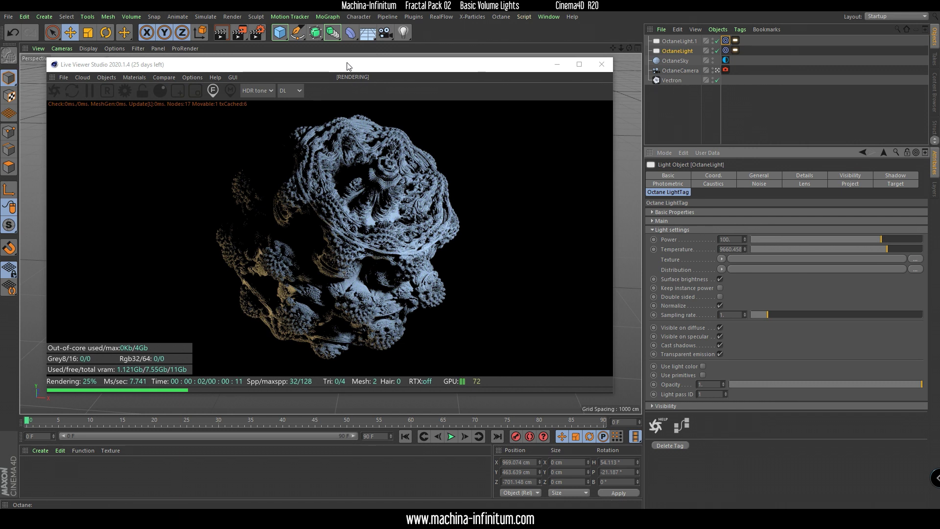
{"action": "left_click_drag", "start_coordinate": [348, 66], "coordinate": [411, 347]}
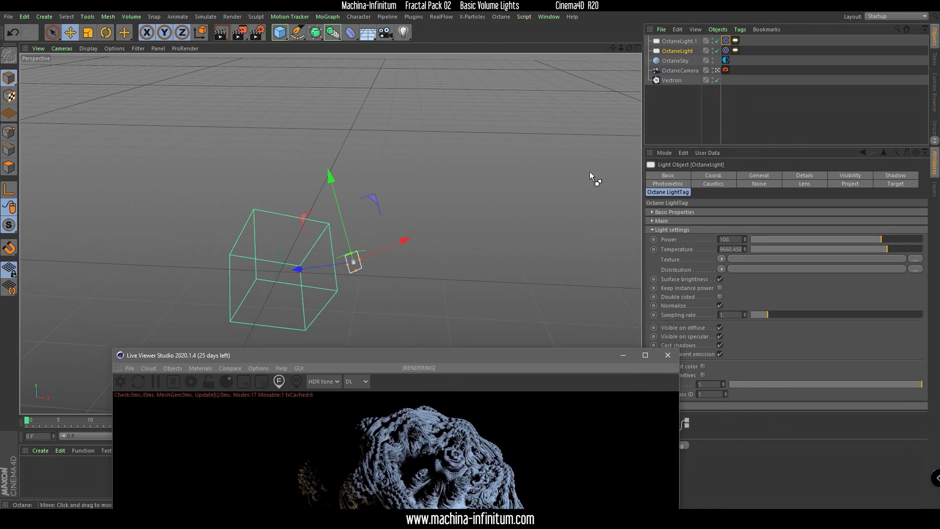
Step: Copy the warm OctaneLight.1 into OctaneLight.2 and move it lower toward the fractal
{"action": "left_click", "coordinate": [678, 41]}
{"action": "key", "text": "ctrl+c"}
{"action": "key", "text": "ctrl+v"}
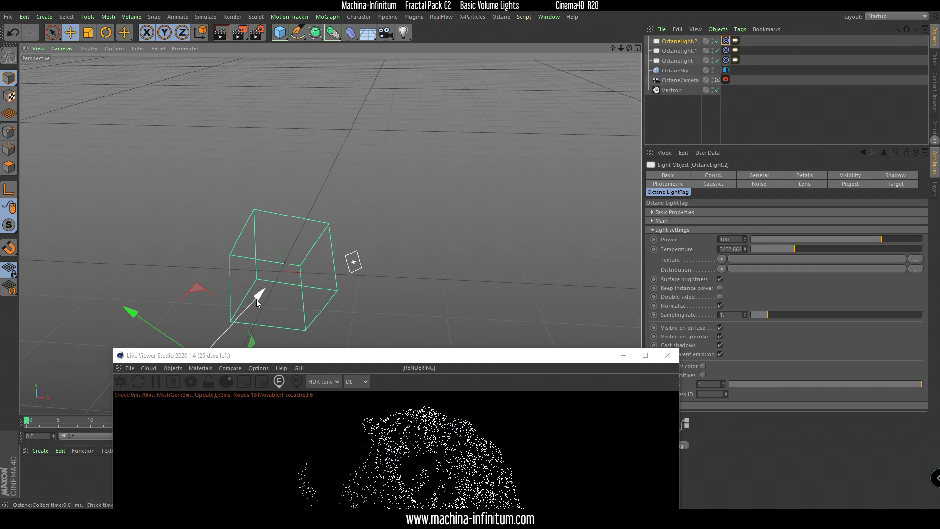
{"action": "middle_click", "coordinate": [372, 169]}
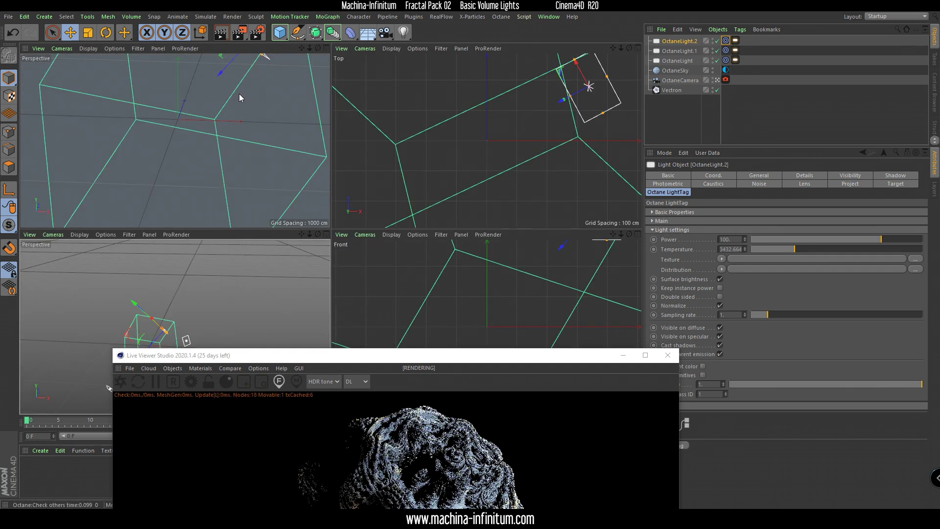
{"action": "mouse_move", "coordinate": [229, 72]}
{"action": "left_mouse_down"}
{"action": "mouse_move", "coordinate": [190, 136]}
{"action": "mouse_move", "coordinate": [184, 93]}
{"action": "mouse_move", "coordinate": [171, 87]}
{"action": "mouse_move", "coordinate": [199, 101]}
{"action": "mouse_move", "coordinate": [164, 93]}
{"action": "mouse_move", "coordinate": [185, 96]}
{"action": "mouse_move", "coordinate": [235, 69]}
{"action": "left_mouse_up"}
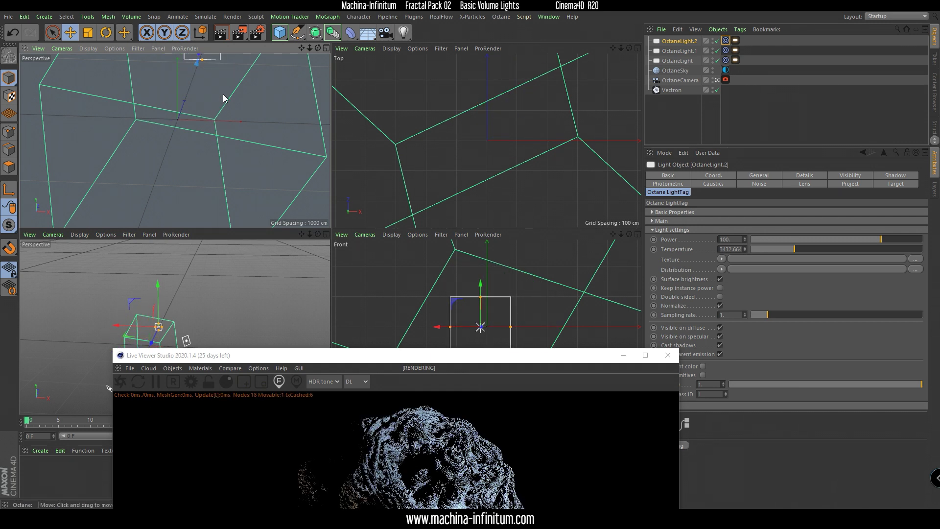
{"action": "left_click_drag", "start_coordinate": [165, 295], "coordinate": [162, 308]}
{"action": "left_click_drag", "start_coordinate": [392, 355], "coordinate": [380, 50]}
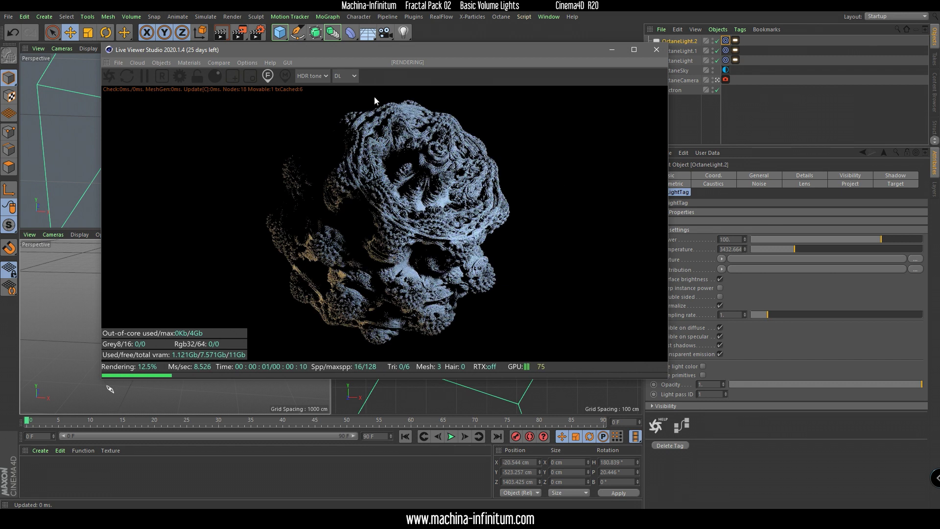
Step: Add an Octane Fog Volume from the Live Viewer's Objects menu and move the viewer aside
{"action": "left_click", "coordinate": [161, 63]}
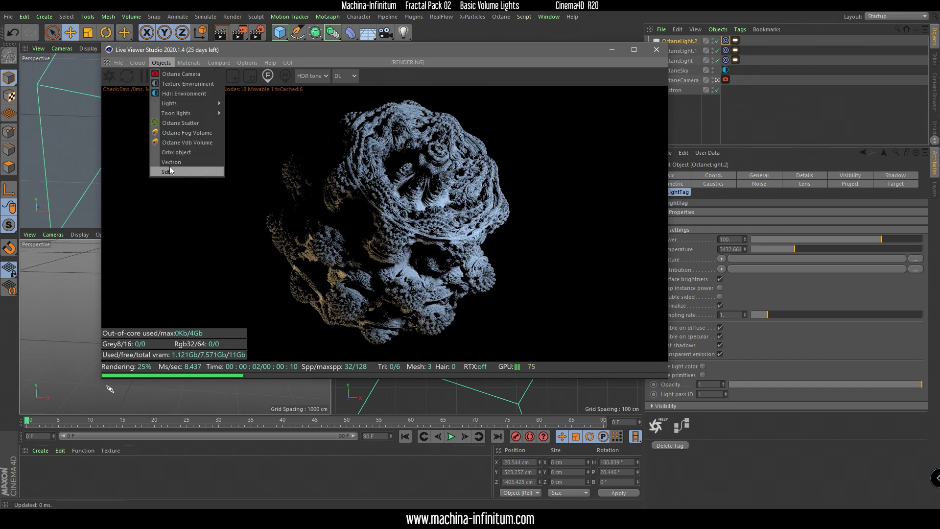
{"action": "left_click", "coordinate": [179, 133]}
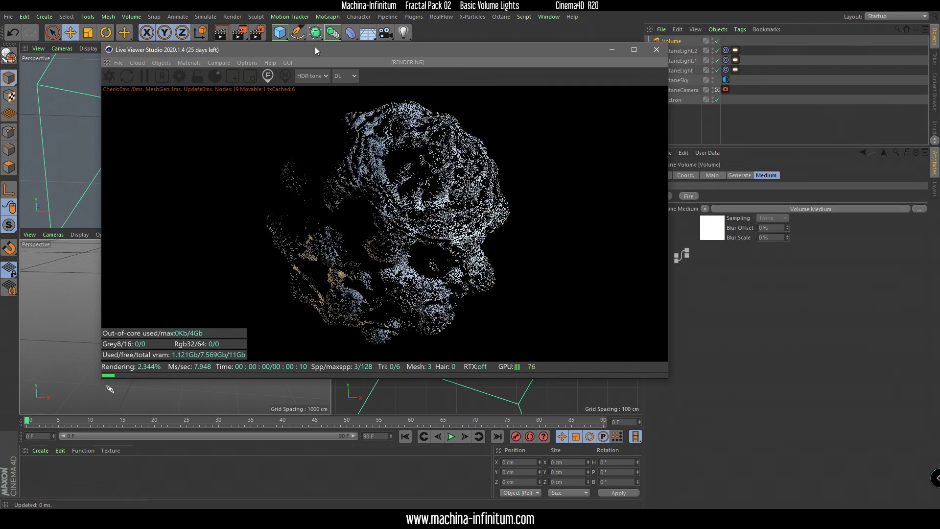
{"action": "left_click_drag", "start_coordinate": [314, 48], "coordinate": [321, 243]}
{"action": "left_click", "coordinate": [670, 42]}
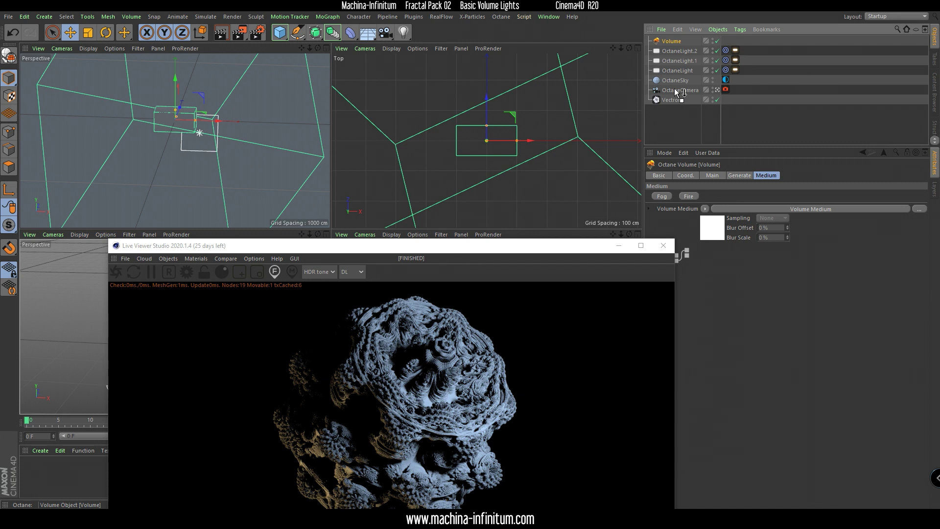
Step: Parent Volume under OctaneCamera and zero its position and rotation values
{"action": "left_click_drag", "start_coordinate": [678, 92], "coordinate": [680, 91]}
{"action": "left_click_drag", "start_coordinate": [536, 253], "coordinate": [458, 95]}
{"action": "left_click", "coordinate": [685, 175]}
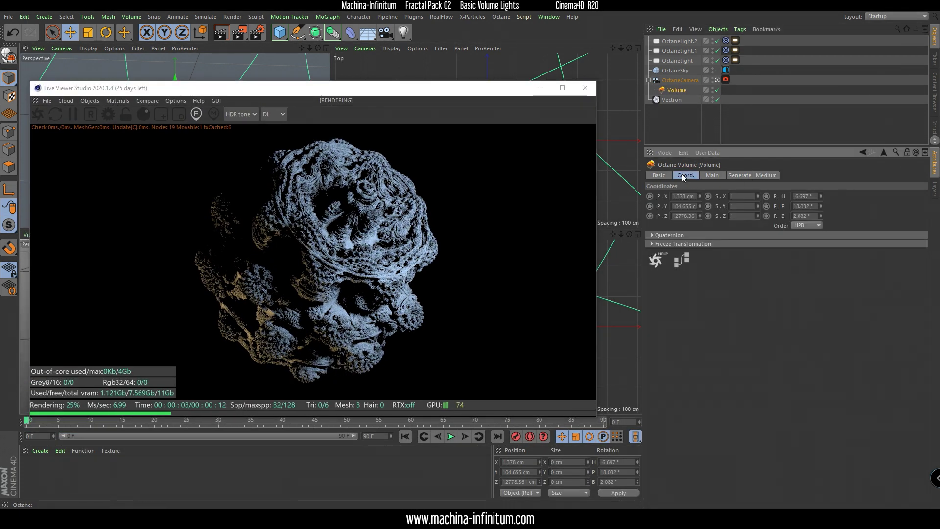
{"action": "left_click", "coordinate": [682, 196]}
{"action": "type", "text": "0"}
{"action": "key", "text": "Tab"}
{"action": "type", "text": "0"}
{"action": "key", "text": "Tab"}
{"action": "type", "text": "0"}
{"action": "key", "text": "Tab"}
{"action": "key", "text": "Tab"}
{"action": "key", "text": "Tab"}
{"action": "key", "text": "Tab"}
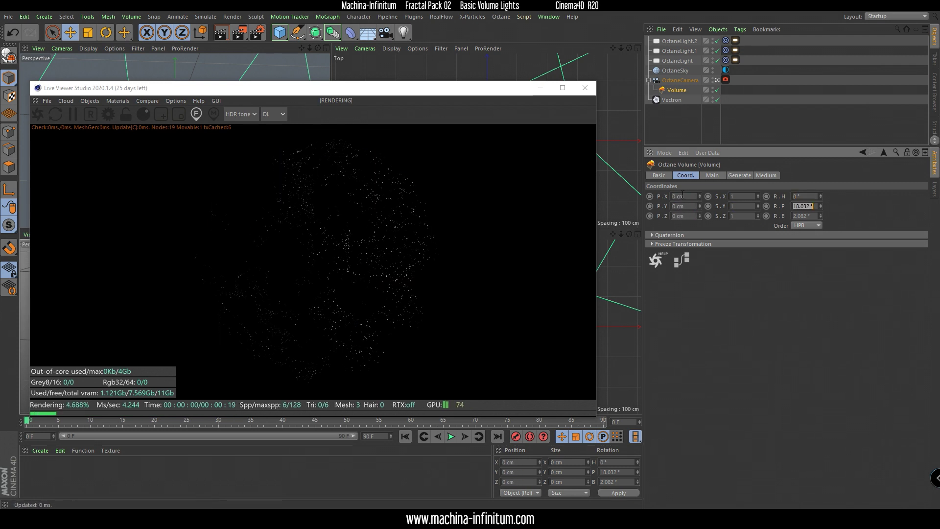
{"action": "type", "text": "0"}
{"action": "key", "text": "Tab"}
{"action": "type", "text": "0"}
{"action": "key", "text": "Tab"}
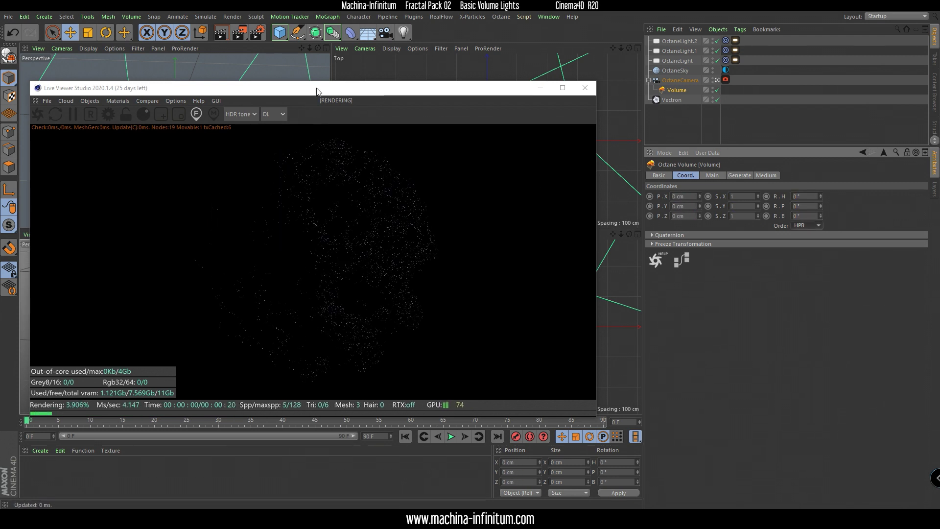
Step: Push the Volume forward along the camera's Z axis to 12156.723 cm
{"action": "left_click", "coordinate": [317, 87]}
{"action": "left_click_drag", "start_coordinate": [316, 87], "coordinate": [662, 143]}
{"action": "middle_click", "coordinate": [143, 319]}
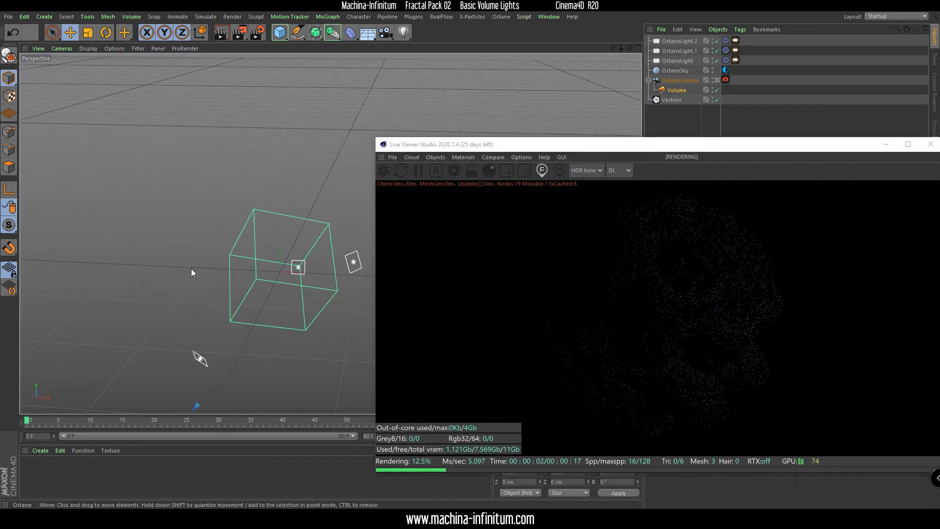
{"action": "left_click_drag", "start_coordinate": [191, 273], "coordinate": [274, 205], "text": "alt"}
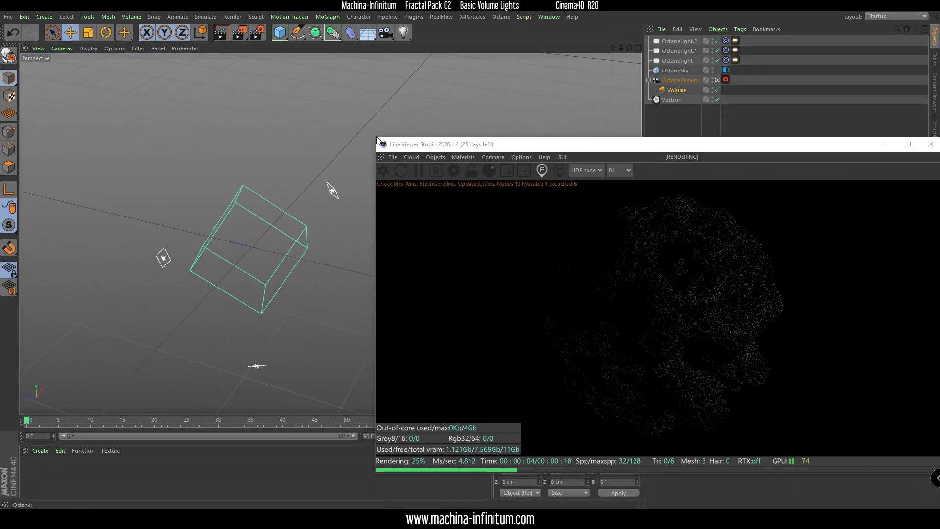
{"action": "left_click_drag", "start_coordinate": [377, 137], "coordinate": [624, 229]}
{"action": "left_click_drag", "start_coordinate": [388, 266], "coordinate": [482, 84], "text": "alt"}
{"action": "left_click", "coordinate": [676, 91]}
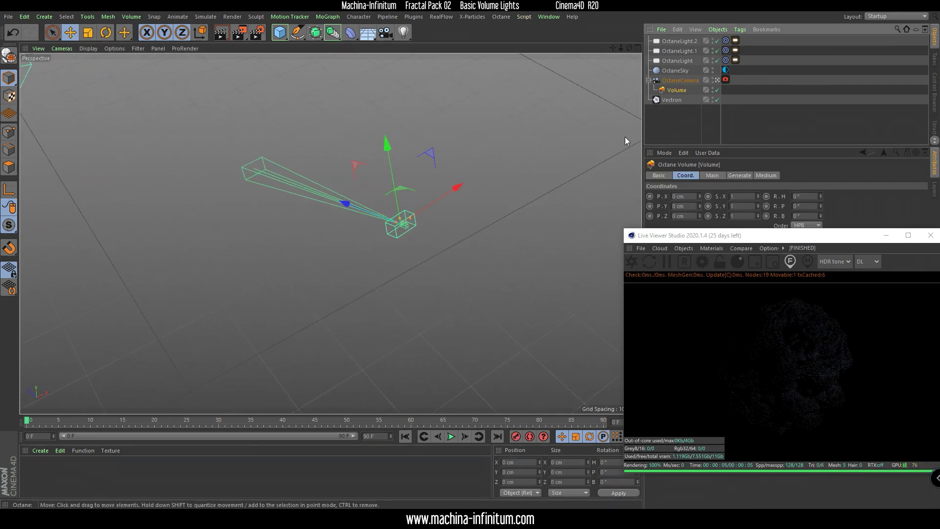
{"action": "left_click_drag", "start_coordinate": [346, 204], "coordinate": [29, 164]}
{"action": "left_click_drag", "start_coordinate": [769, 236], "coordinate": [576, 148]}
{"action": "left_click_drag", "start_coordinate": [402, 286], "coordinate": [82, 185], "text": "alt"}
{"action": "left_click_drag", "start_coordinate": [573, 153], "coordinate": [328, 158]}
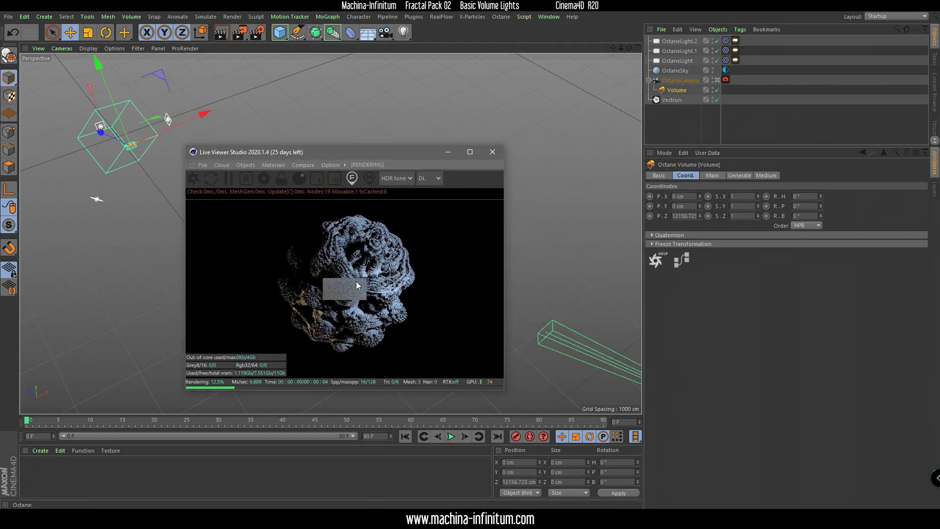
Step: Frame the fog Volume in the perspective view and stretch its box taller
{"action": "key", "text": "o"}
{"action": "middle_click", "coordinate": [149, 146]}
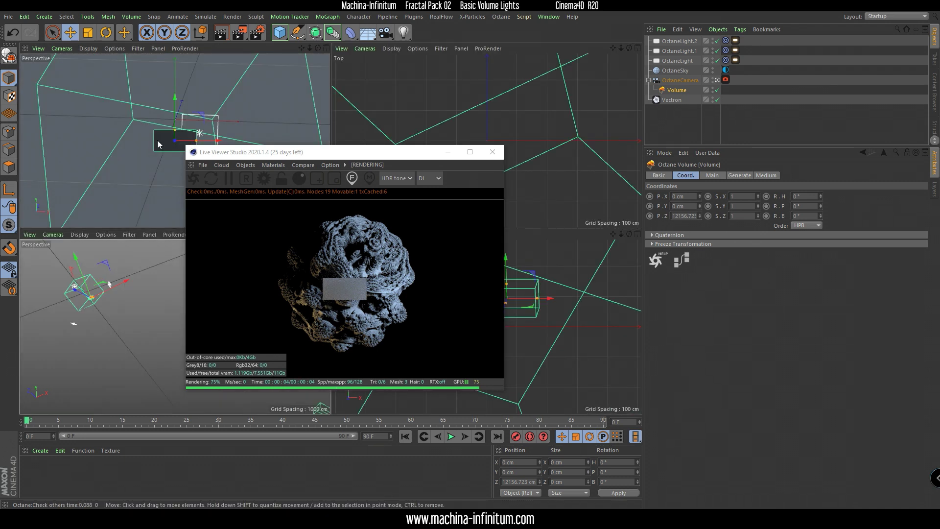
{"action": "middle_click", "coordinate": [142, 135]}
{"action": "left_click_drag", "start_coordinate": [329, 150], "coordinate": [624, 215]}
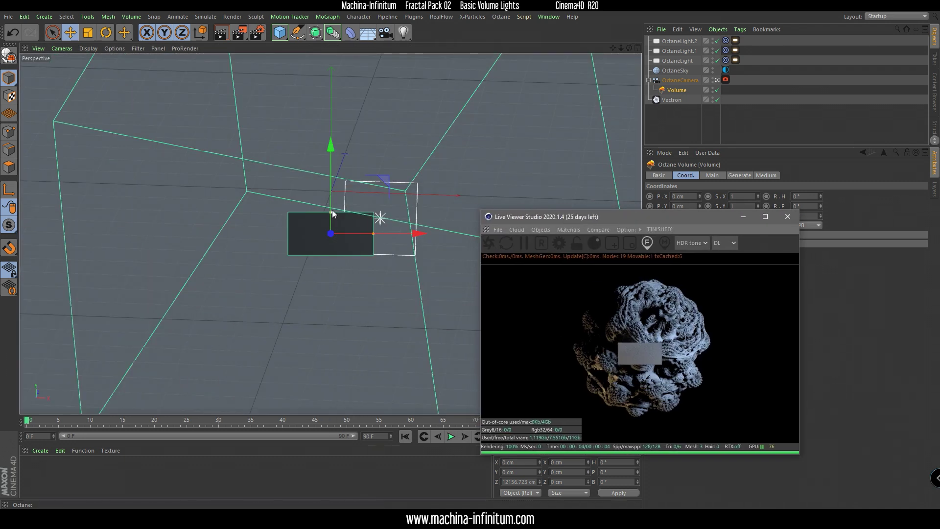
{"action": "left_click_drag", "start_coordinate": [330, 210], "coordinate": [331, 131]}
Step: Coarsen the Volume's editor voxel size in its Generate settings
{"action": "left_click_drag", "start_coordinate": [656, 222], "coordinate": [377, 245]}
{"action": "left_click", "coordinate": [739, 176]}
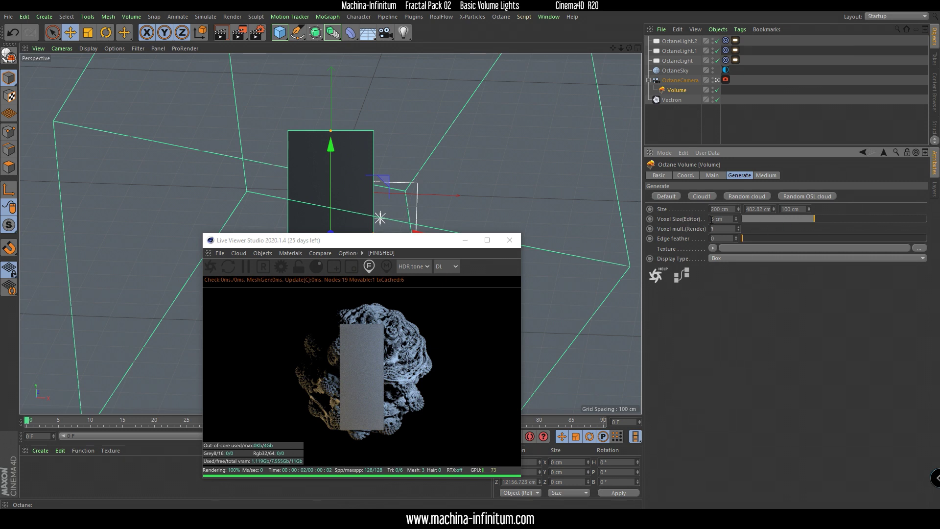
{"action": "mouse_move", "coordinate": [827, 221]}
{"action": "left_mouse_down"}
{"action": "mouse_move", "coordinate": [857, 225]}
{"action": "mouse_move", "coordinate": [842, 220]}
{"action": "left_mouse_up"}
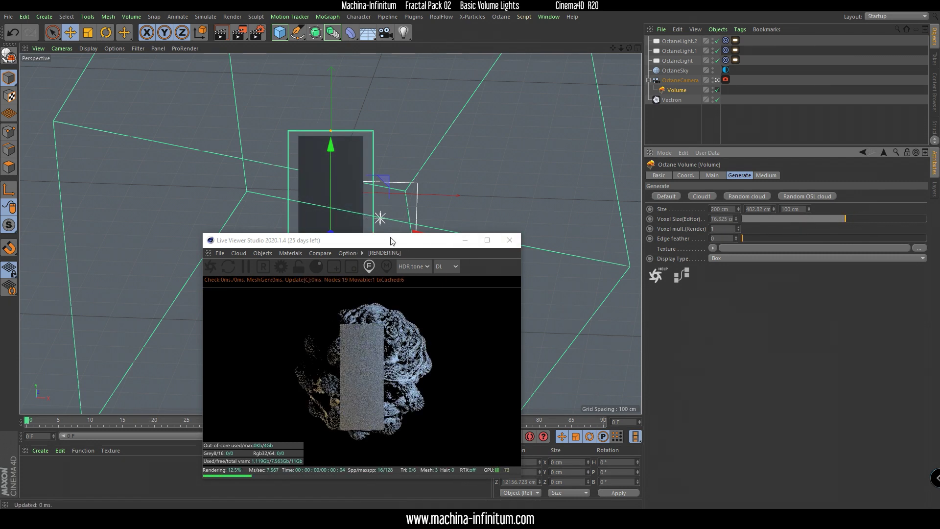
Step: Widen the fog box along X and make it taller along Y
{"action": "left_click_drag", "start_coordinate": [389, 235], "coordinate": [753, 233]}
{"action": "left_click_drag", "start_coordinate": [374, 233], "coordinate": [644, 233]}
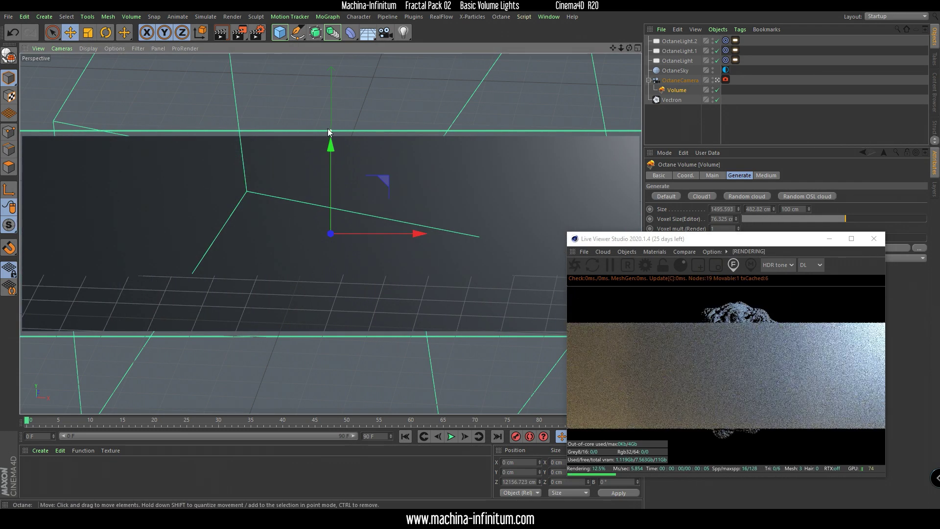
{"action": "left_click_drag", "start_coordinate": [333, 133], "coordinate": [345, 56]}
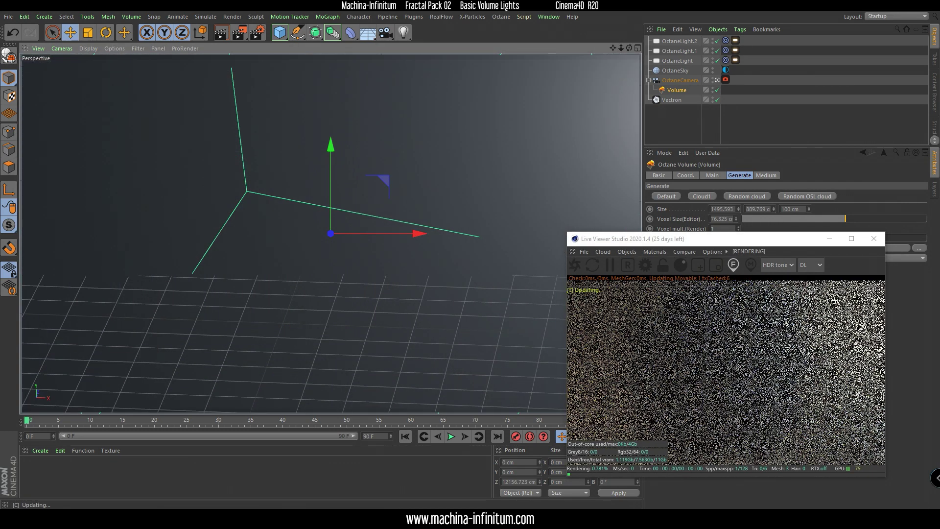
{"action": "left_click_drag", "start_coordinate": [690, 239], "coordinate": [683, 157]}
Step: Deepen the fog box along Z to 12730.665 cm
{"action": "middle_click", "coordinate": [440, 293]}
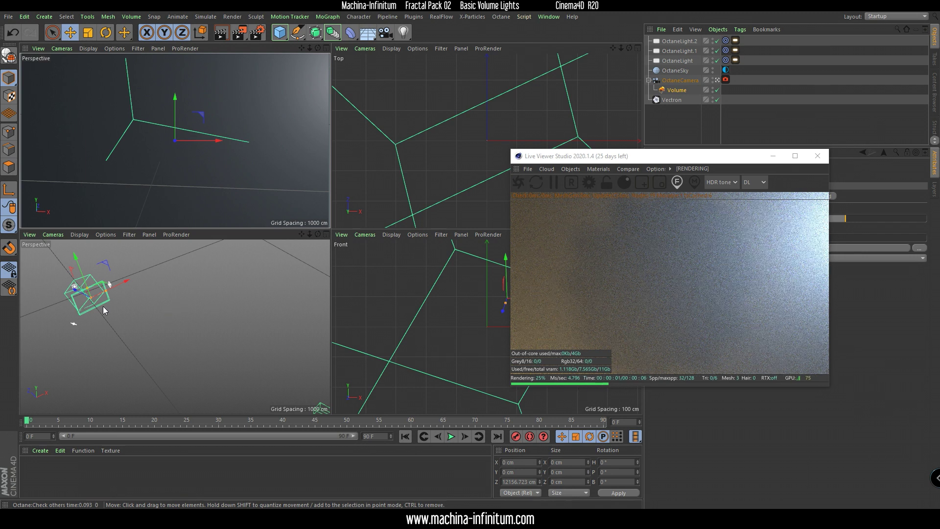
{"action": "left_click_drag", "start_coordinate": [100, 310], "coordinate": [235, 351], "text": "alt"}
{"action": "middle_click", "coordinate": [301, 289]}
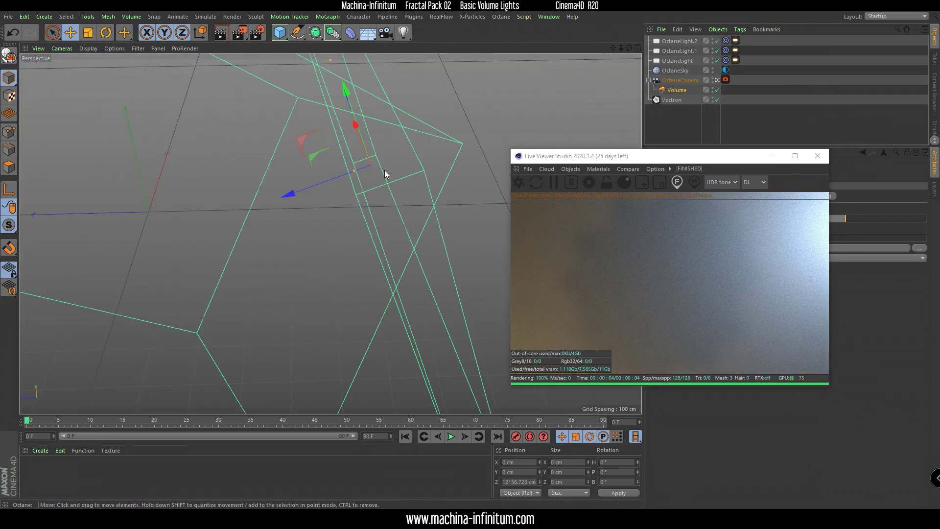
{"action": "right_click_drag", "start_coordinate": [391, 174], "coordinate": [377, 243], "text": "alt"}
{"action": "left_click_drag", "start_coordinate": [352, 209], "coordinate": [211, 262]}
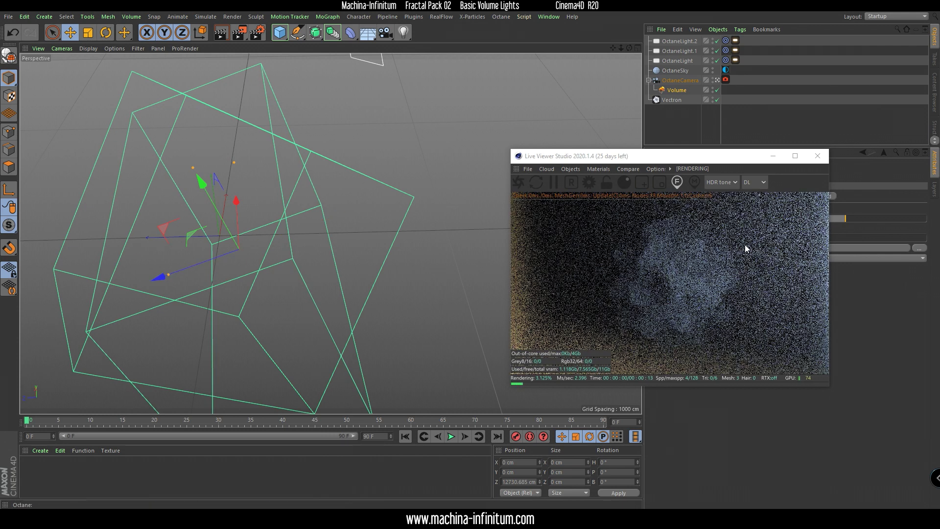
Step: Widen the fog box to 3285.214 × 1769.172 cm and enlarge the Live Viewer window
{"action": "left_click_drag", "start_coordinate": [692, 161], "coordinate": [533, 113]}
{"action": "middle_click", "coordinate": [296, 181]}
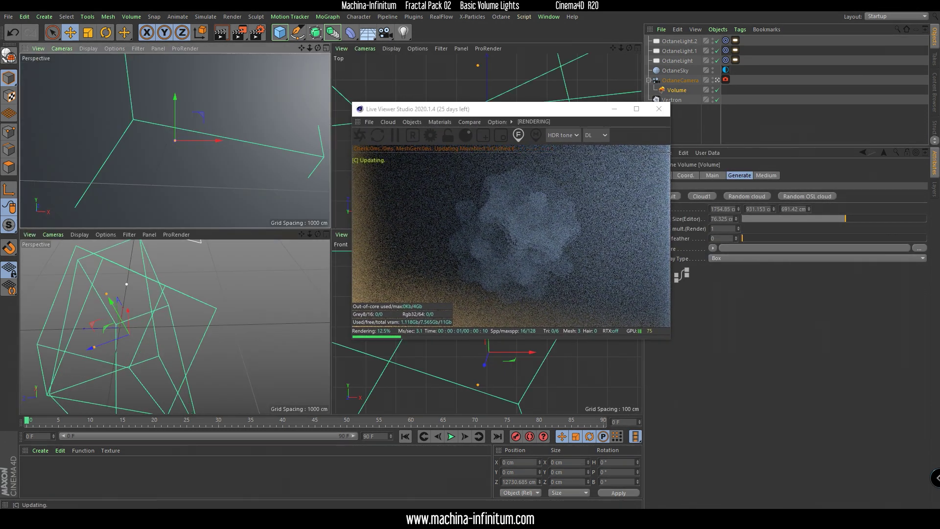
{"action": "left_click_drag", "start_coordinate": [127, 291], "coordinate": [94, 272]}
{"action": "left_click_drag", "start_coordinate": [530, 112], "coordinate": [217, 55]}
{"action": "left_click_drag", "start_coordinate": [329, 282], "coordinate": [626, 414]}
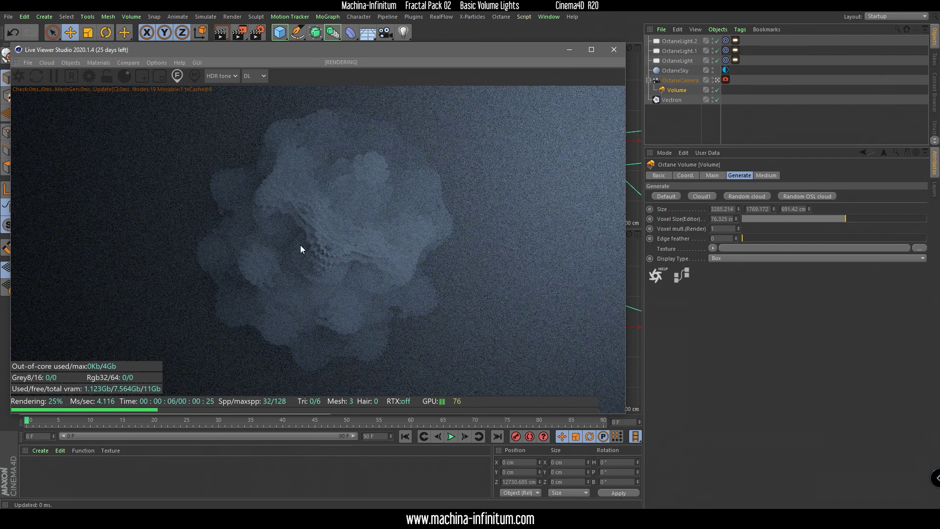
Step: Lower the Volume's linked Volume Medium density to 0.443175
{"action": "left_click", "coordinate": [674, 98]}
{"action": "left_click", "coordinate": [678, 92]}
{"action": "left_click", "coordinate": [766, 175]}
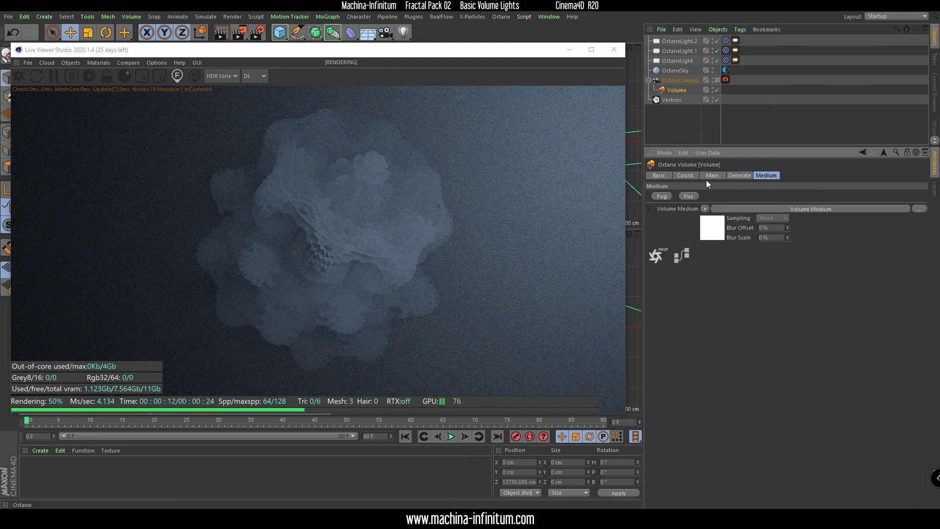
{"action": "left_click", "coordinate": [790, 207]}
{"action": "left_click_drag", "start_coordinate": [905, 175], "coordinate": [851, 162]}
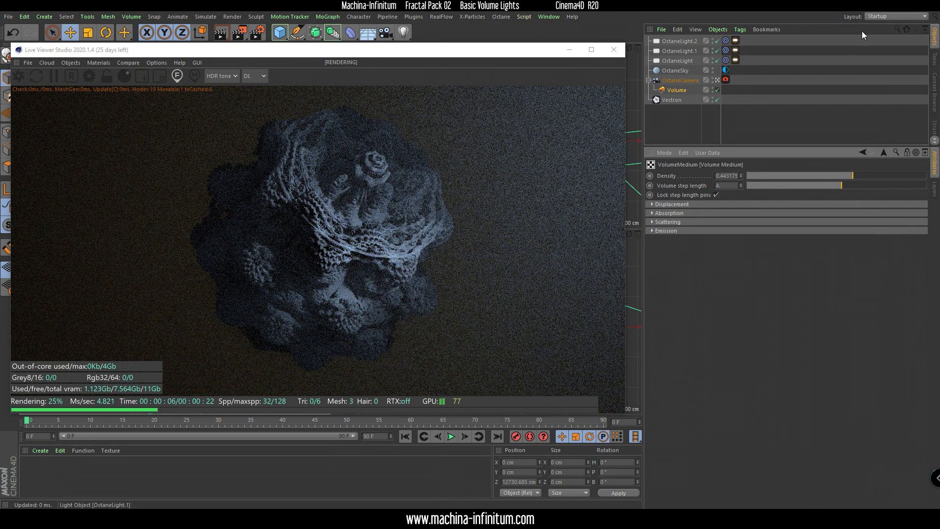
{"action": "left_click", "coordinate": [676, 52]}
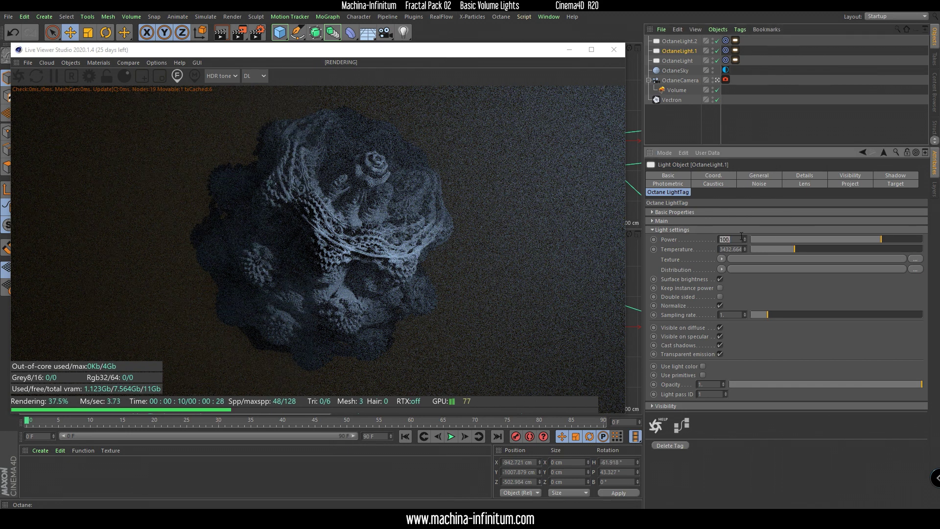
Step: Set OctaneLight.1's power to 300 in its Octane LightTag
{"action": "double_click", "coordinate": [727, 240]}
{"action": "type", "text": "300"}
{"action": "key", "text": "Return"}
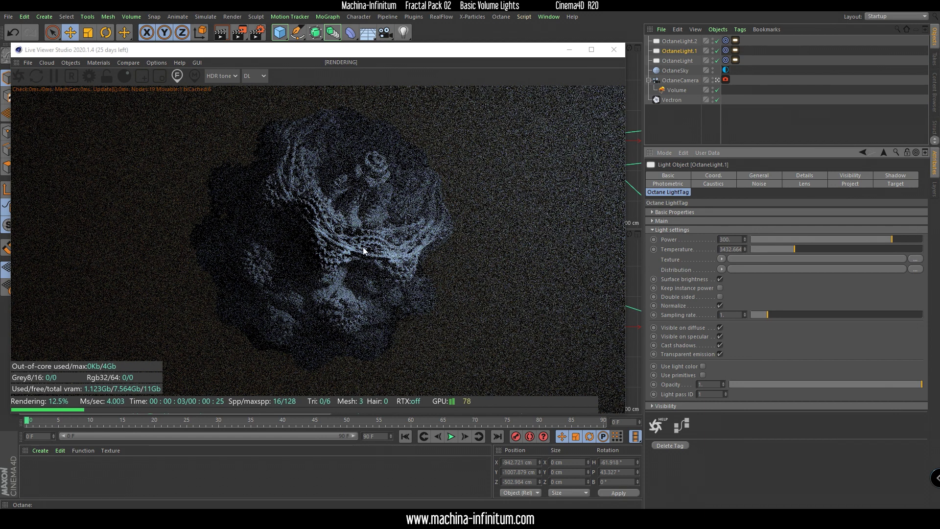
{"action": "left_click_drag", "start_coordinate": [303, 57], "coordinate": [612, 57]}
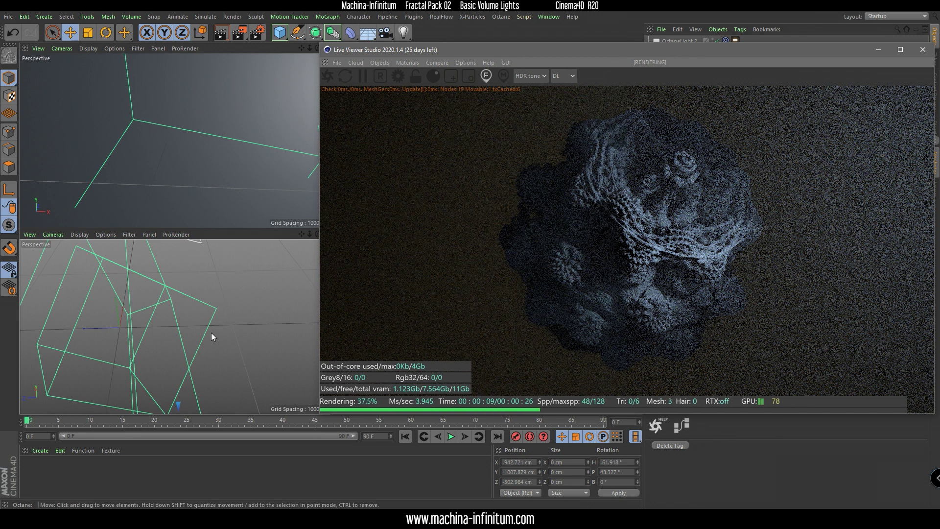
Step: Shift the OctaneLight along its Z axis to a new spot near the fractal
{"action": "mouse_move", "coordinate": [187, 329]}
{"action": "left_mouse_down", "text": "alt"}
{"action": "mouse_move", "coordinate": [212, 363]}
{"action": "mouse_move", "coordinate": [144, 385]}
{"action": "mouse_move", "coordinate": [141, 371]}
{"action": "mouse_move", "coordinate": [168, 337]}
{"action": "mouse_move", "coordinate": [175, 332]}
{"action": "mouse_move", "coordinate": [163, 346]}
{"action": "mouse_move", "coordinate": [196, 323]}
{"action": "left_mouse_up", "text": "alt"}
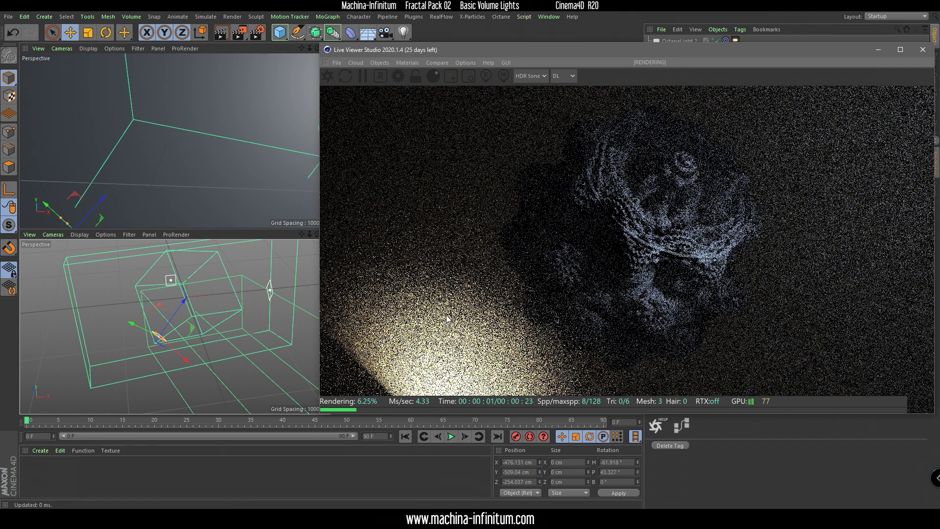
{"action": "mouse_move", "coordinate": [182, 307]}
{"action": "left_mouse_down"}
{"action": "mouse_move", "coordinate": [166, 386]}
{"action": "mouse_move", "coordinate": [182, 390]}
{"action": "mouse_move", "coordinate": [171, 327]}
{"action": "mouse_move", "coordinate": [187, 324]}
{"action": "left_mouse_up"}
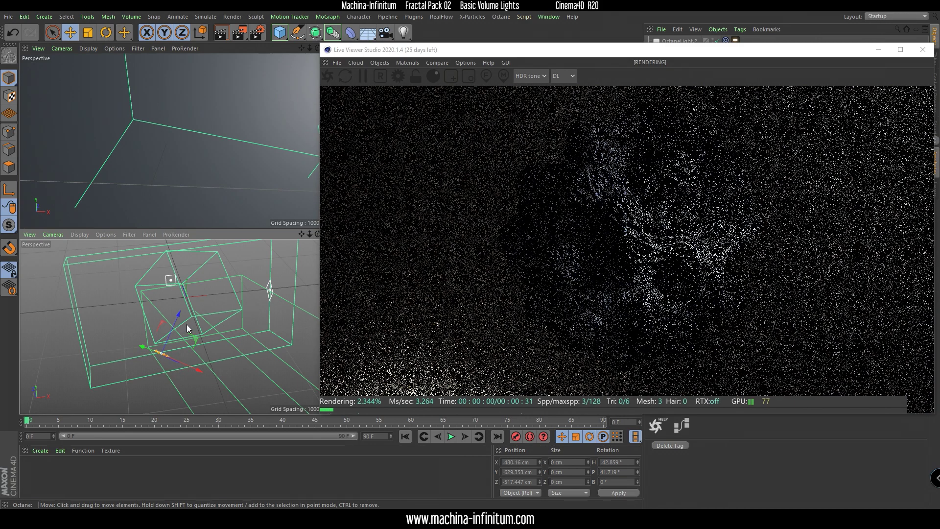
{"action": "left_click_drag", "start_coordinate": [649, 53], "coordinate": [623, 70]}
{"action": "left_click_drag", "start_coordinate": [200, 372], "coordinate": [180, 368]}
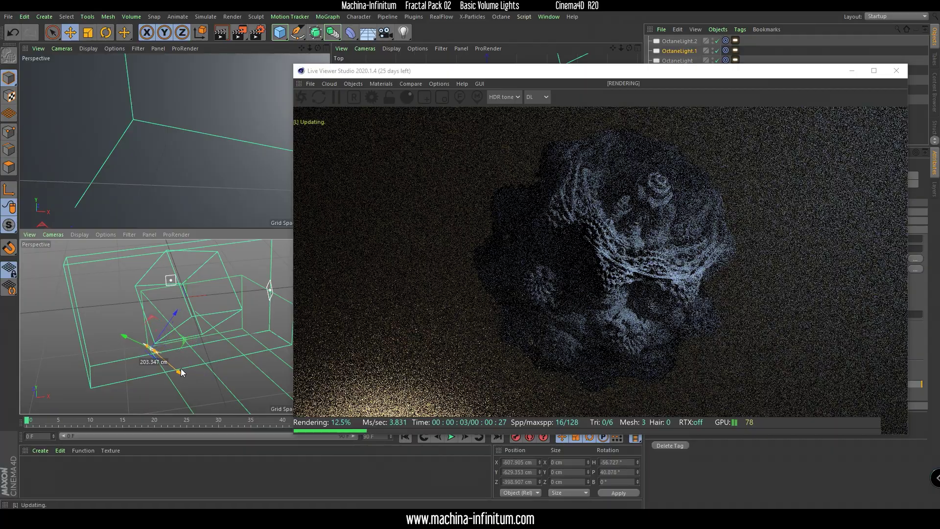
{"action": "left_click_drag", "start_coordinate": [685, 73], "coordinate": [709, 98]}
Step: Move the OctaneLight to X 1130.92, Y 529.422, Z -433.957 cm
{"action": "left_click", "coordinate": [270, 289]}
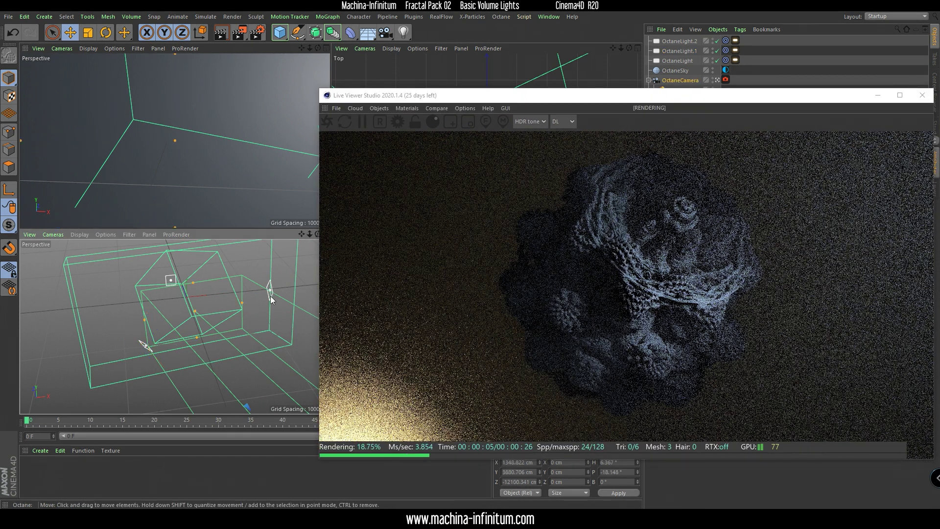
{"action": "mouse_move", "coordinate": [270, 296]}
{"action": "left_mouse_down", "text": "alt"}
{"action": "mouse_move", "coordinate": [278, 279]}
{"action": "mouse_move", "coordinate": [273, 286]}
{"action": "left_mouse_up", "text": "alt"}
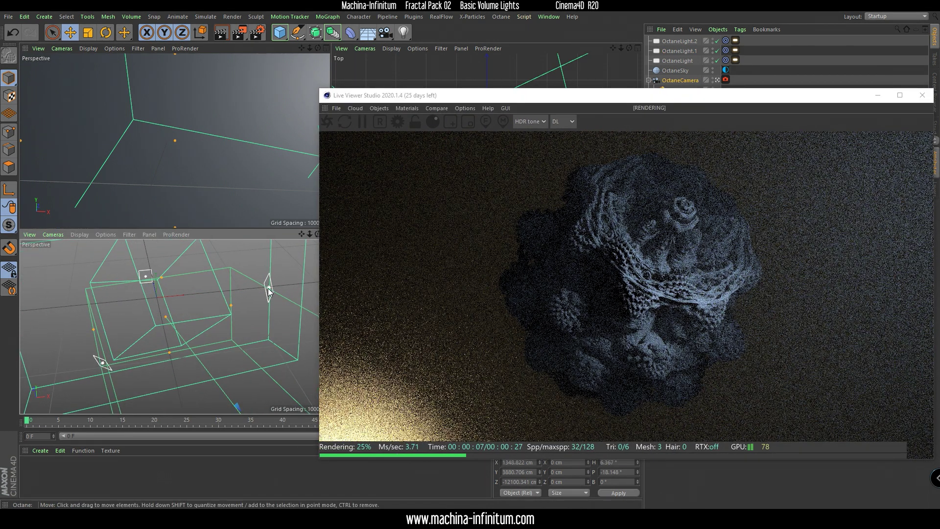
{"action": "left_click", "coordinate": [268, 288]}
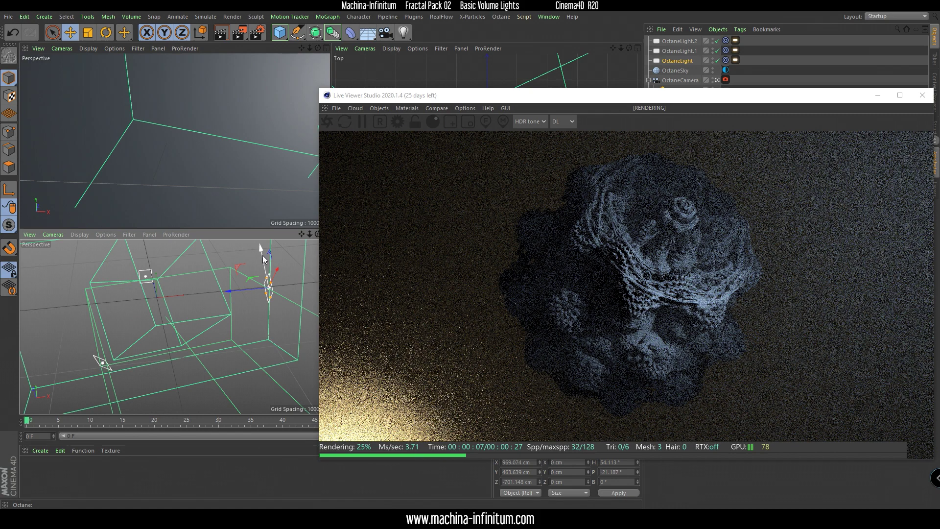
{"action": "left_click_drag", "start_coordinate": [263, 254], "coordinate": [61, 278]}
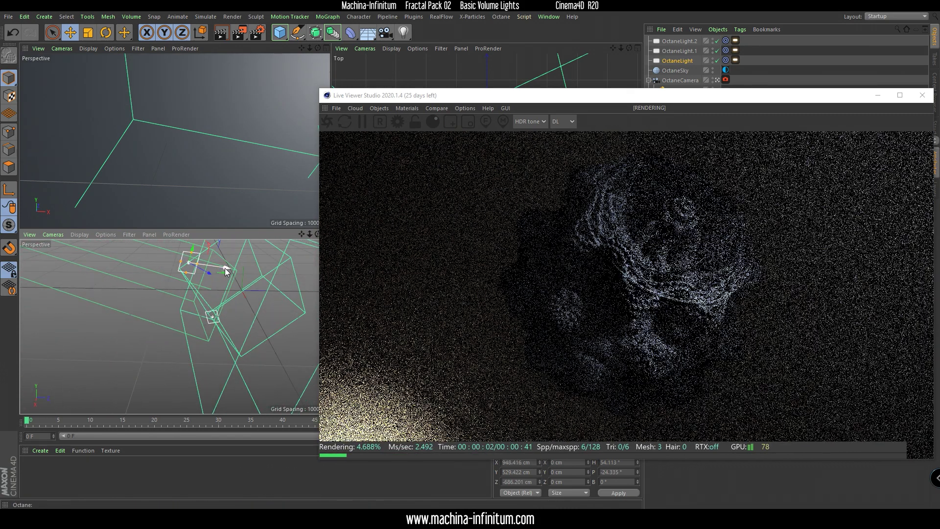
{"action": "left_click_drag", "start_coordinate": [230, 275], "coordinate": [255, 275]}
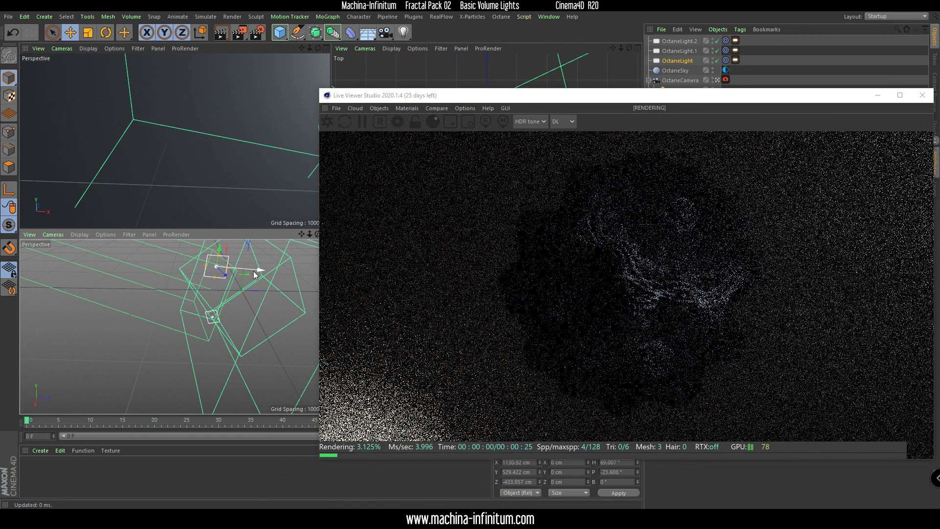
{"action": "left_click_drag", "start_coordinate": [722, 100], "coordinate": [429, 66]}
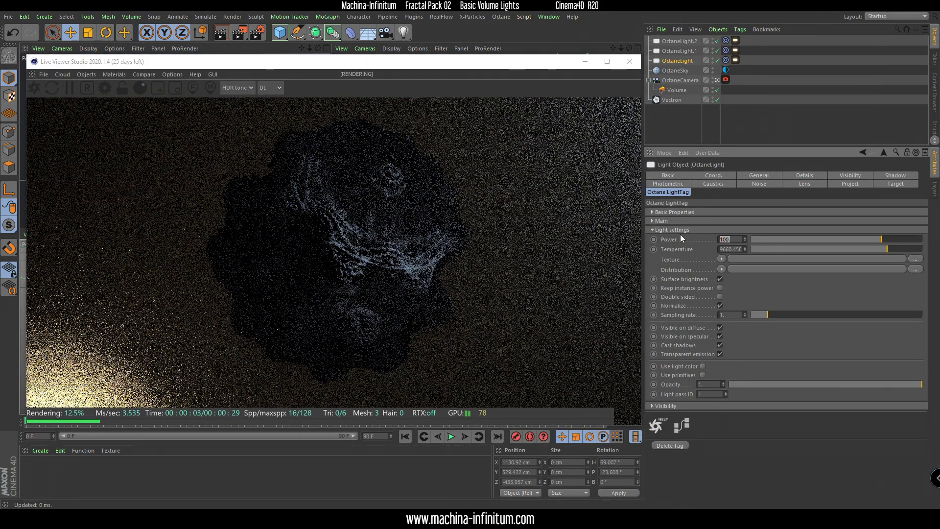
Step: Set the OctaneLight power to 300 and the Volume Medium scattering phase to 0.656836
{"action": "type", "text": "300"}
{"action": "key", "text": "Return"}
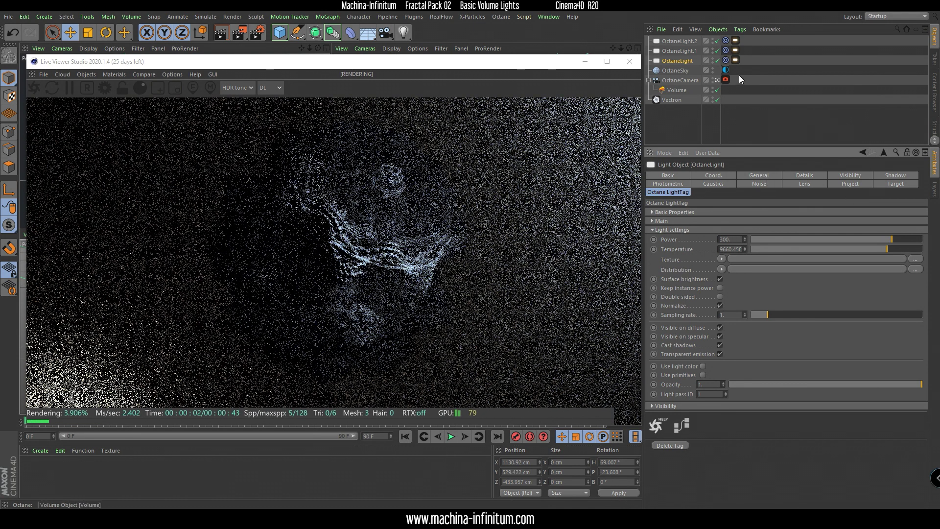
{"action": "left_click", "coordinate": [677, 90]}
{"action": "left_click", "coordinate": [830, 208]}
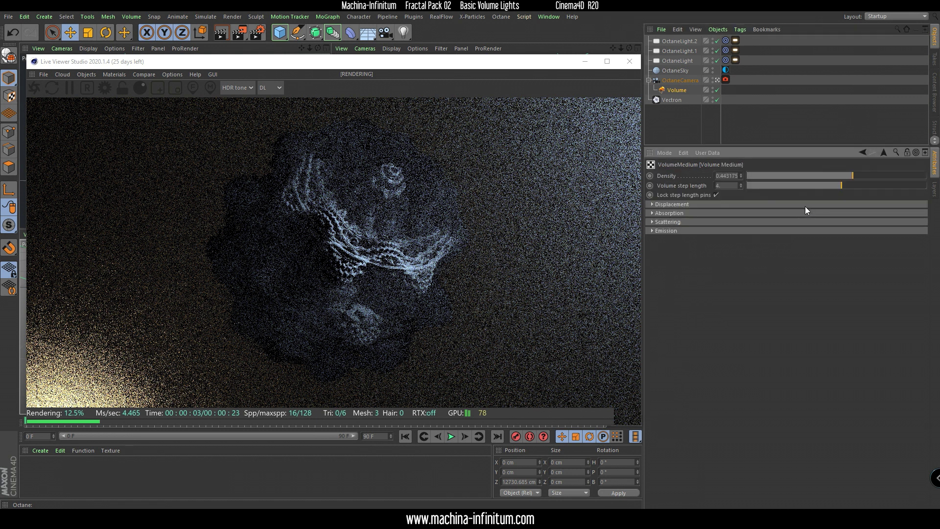
{"action": "left_click", "coordinate": [657, 222]}
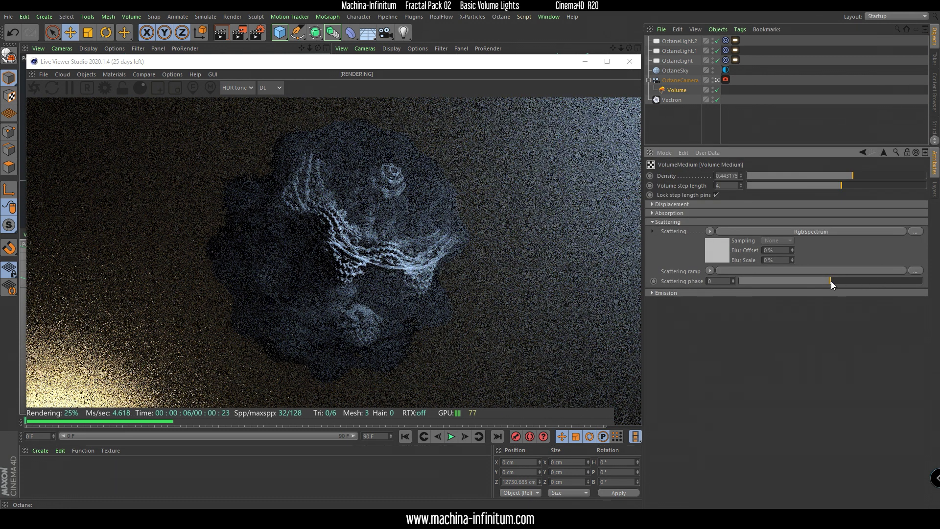
{"action": "left_click_drag", "start_coordinate": [829, 280], "coordinate": [890, 285]}
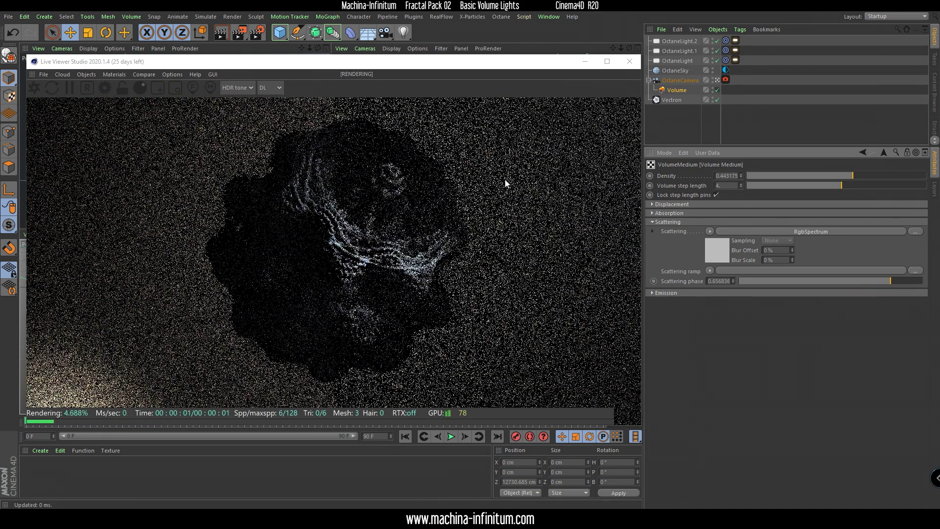
Step: Set OctaneLight.2's temperature to about 7881 and its power to 10
{"action": "left_click", "coordinate": [690, 40]}
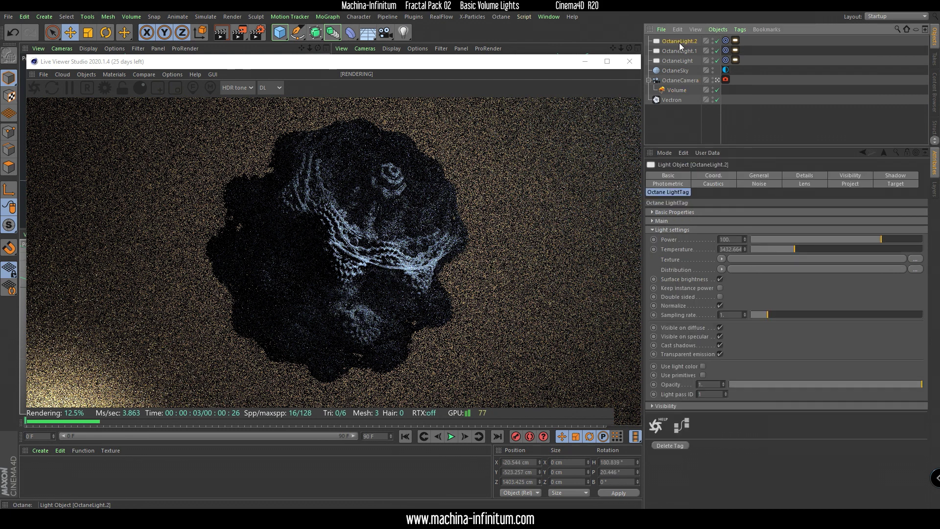
{"action": "left_click_drag", "start_coordinate": [824, 251], "coordinate": [860, 253]}
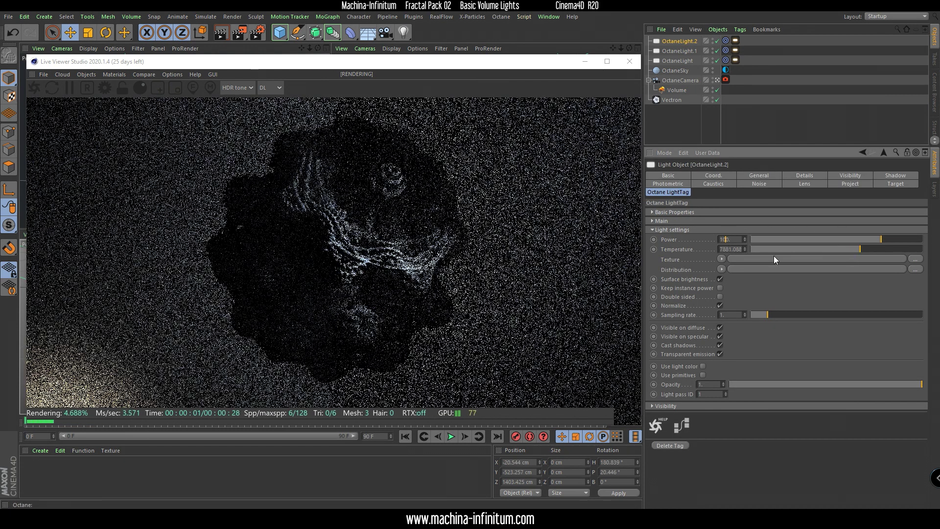
{"action": "type", "text": "0"}
{"action": "key", "text": "Return"}
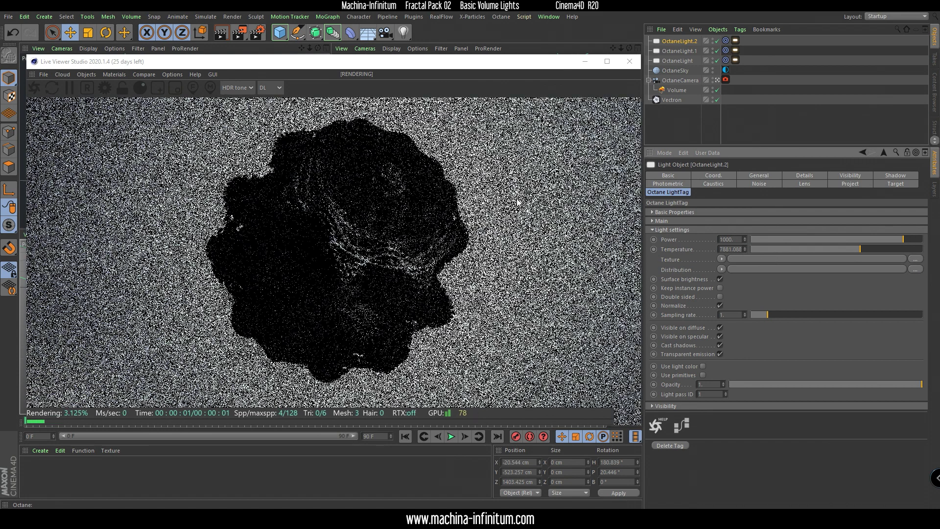
{"action": "left_click", "coordinate": [729, 239]}
{"action": "key", "text": "BackSpace"}
{"action": "key", "text": "BackSpace"}
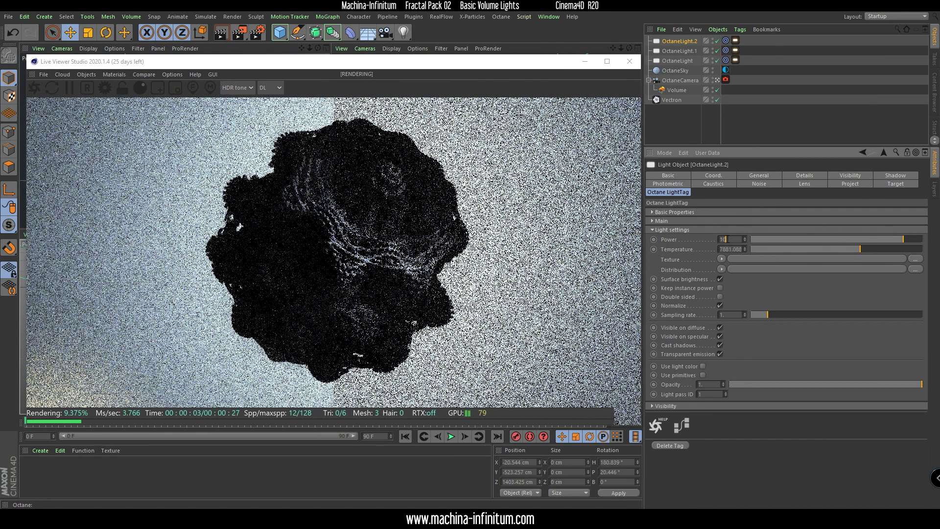
{"action": "key", "text": "Return"}
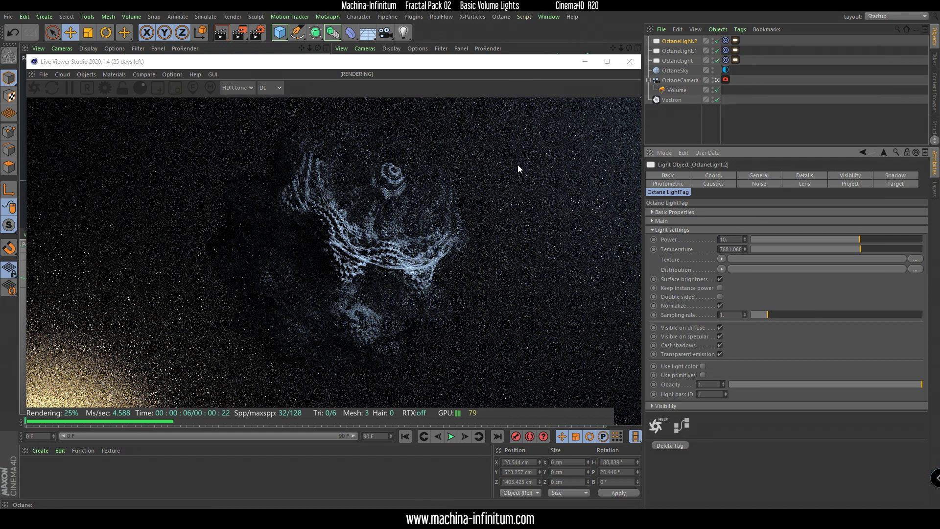
Step: Raise the Volume Medium's volume step length from 4 to about 200
{"action": "left_click", "coordinate": [677, 90]}
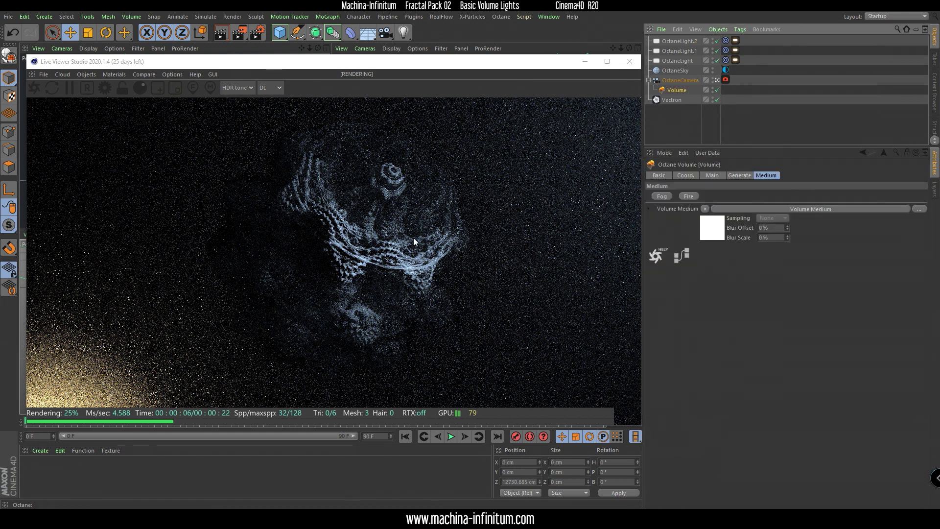
{"action": "left_click", "coordinate": [809, 210]}
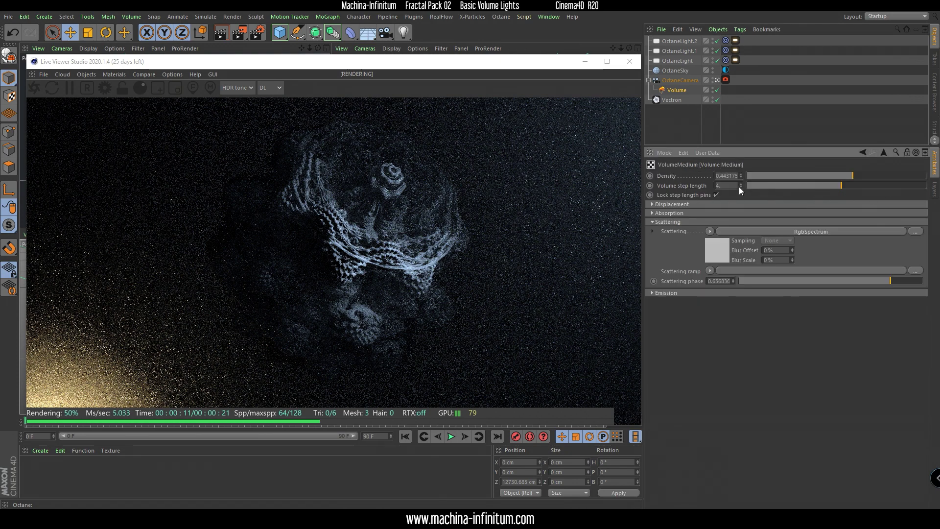
{"action": "left_click_drag", "start_coordinate": [853, 183], "coordinate": [884, 187]}
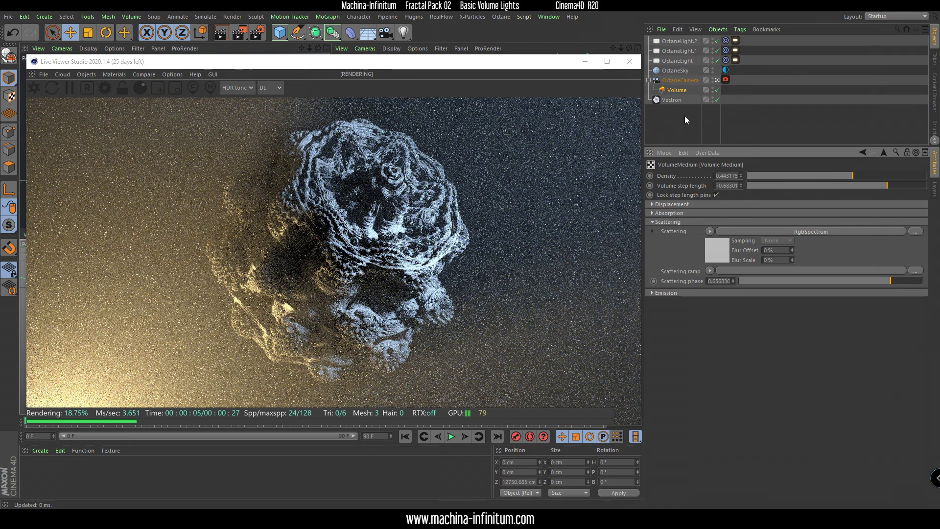
{"action": "left_click_drag", "start_coordinate": [890, 187], "coordinate": [904, 186]}
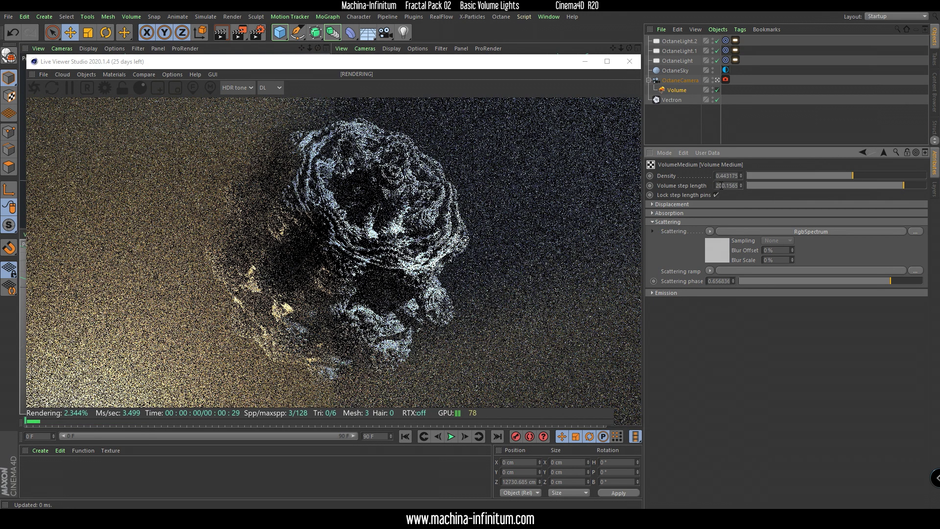
{"action": "left_click_drag", "start_coordinate": [247, 69], "coordinate": [513, 107]}
Step: Move OctaneLight.1 so it lights the fractal from a new direction
{"action": "left_click", "coordinate": [680, 51]}
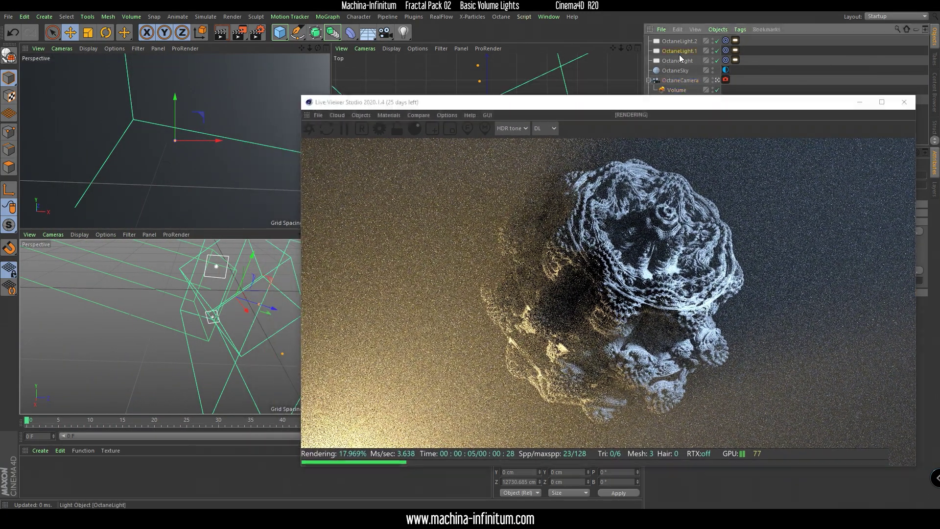
{"action": "left_click_drag", "start_coordinate": [222, 321], "coordinate": [144, 328], "text": "alt"}
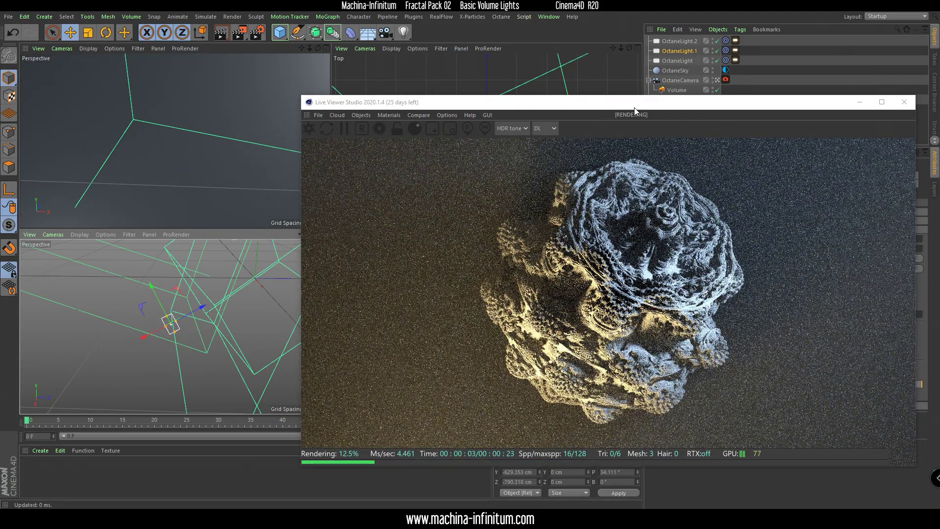
{"action": "left_click_drag", "start_coordinate": [215, 321], "coordinate": [180, 330], "text": "alt"}
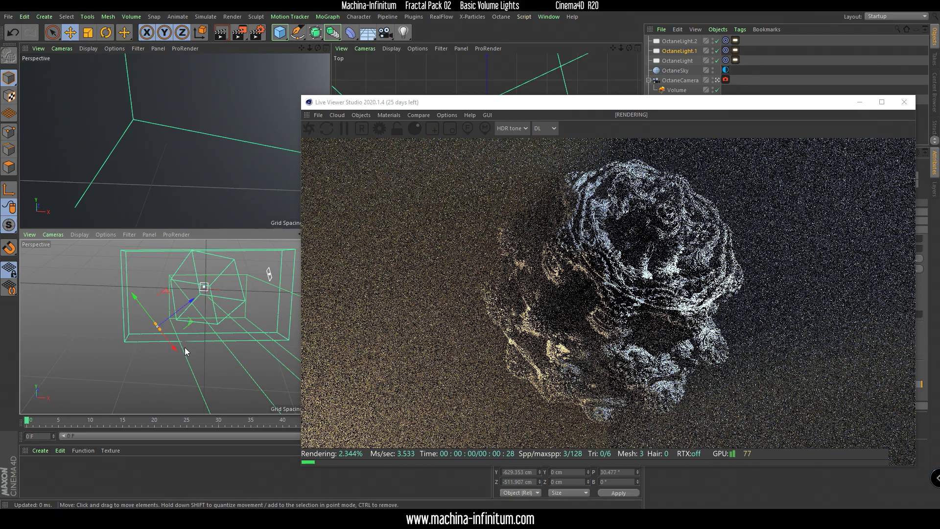
{"action": "left_click_drag", "start_coordinate": [592, 108], "coordinate": [317, 56]}
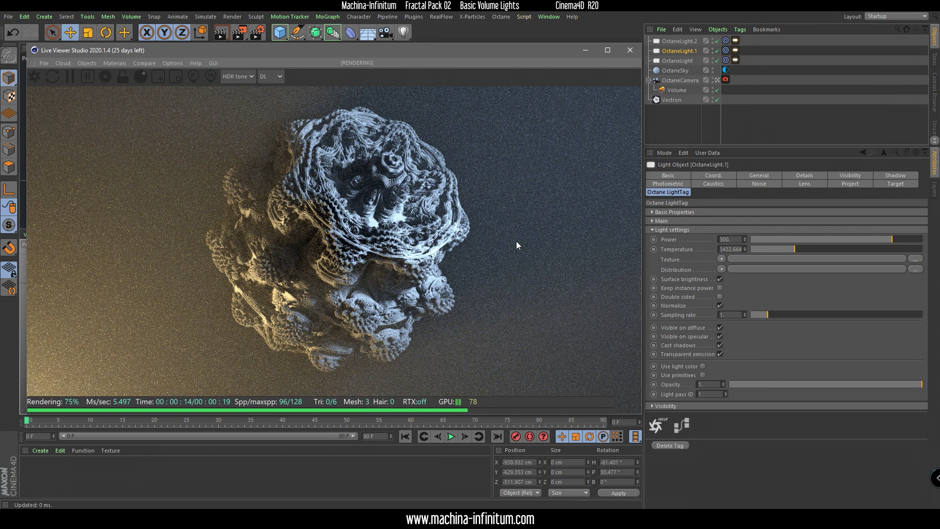
Step: Try a 20 cm Outer Radius on OctaneLight.1, then restore it to 100 cm
{"action": "left_click", "coordinate": [684, 60]}
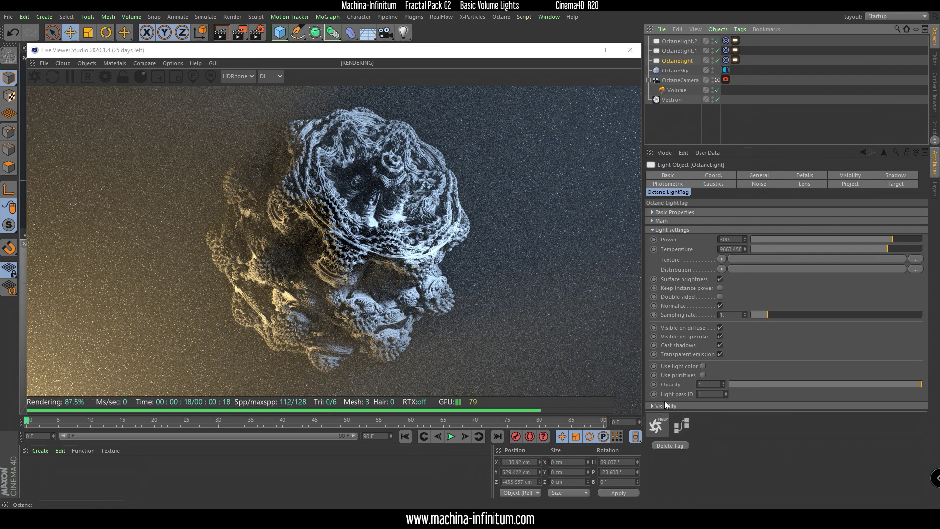
{"action": "left_click", "coordinate": [802, 175]}
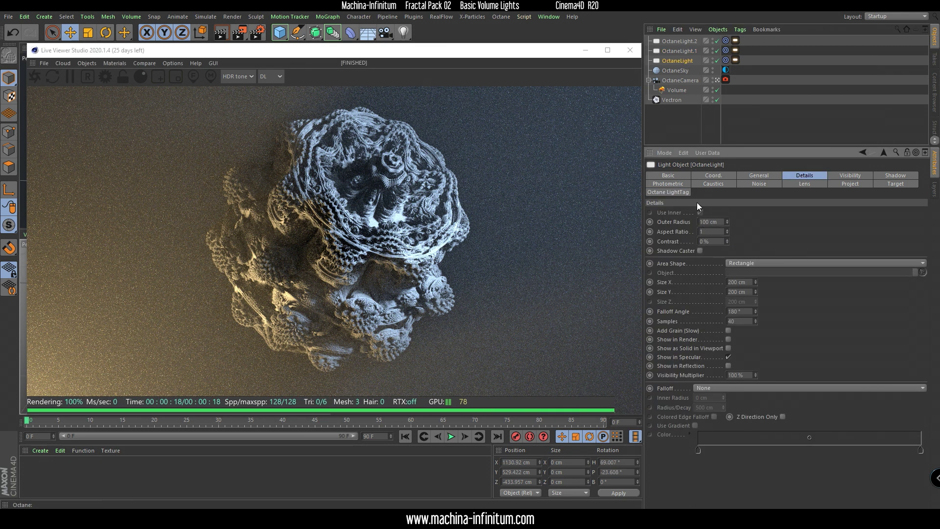
{"action": "left_click", "coordinate": [709, 222]}
{"action": "type", "text": "20"}
{"action": "key", "text": "Return"}
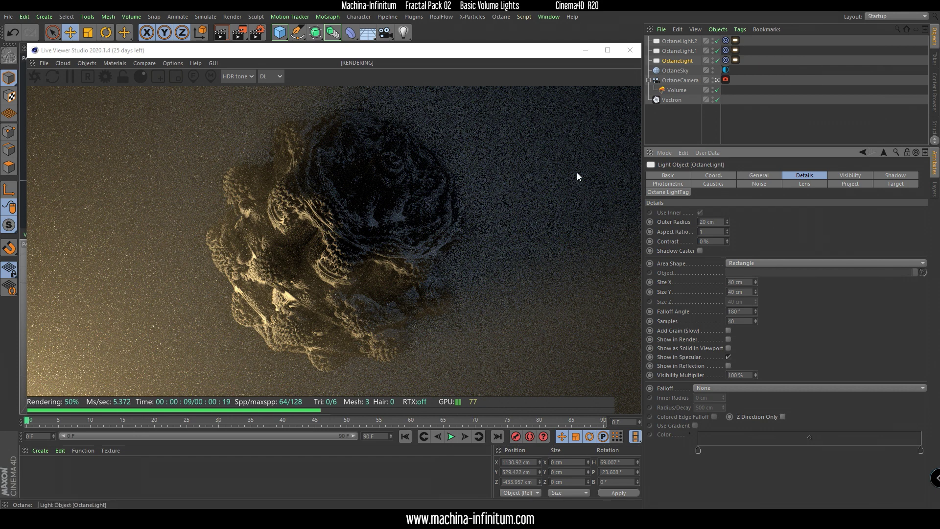
{"action": "left_click", "coordinate": [710, 222]}
{"action": "type", "text": "100"}
{"action": "key", "text": "Return"}
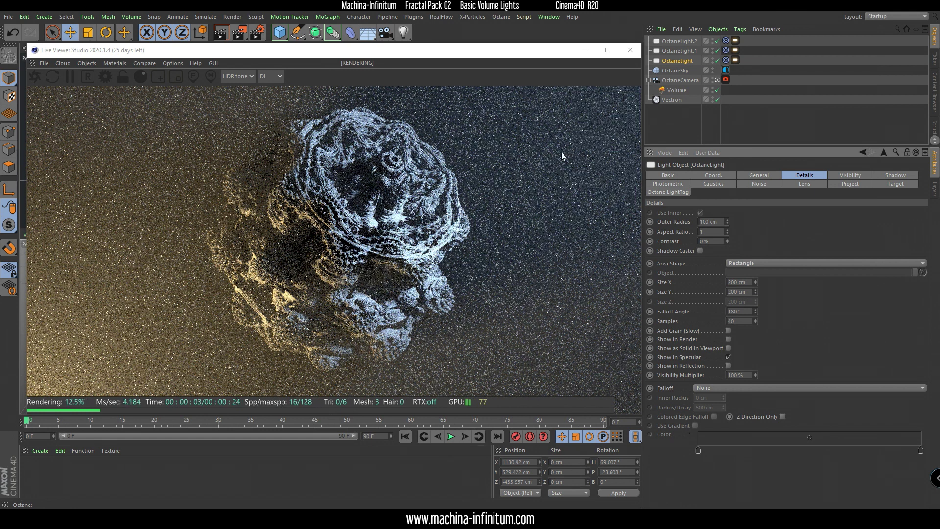
Step: Settle OctaneLight.1's Outer Radius at 50 cm after trying 80 cm
{"action": "left_click", "coordinate": [710, 221]}
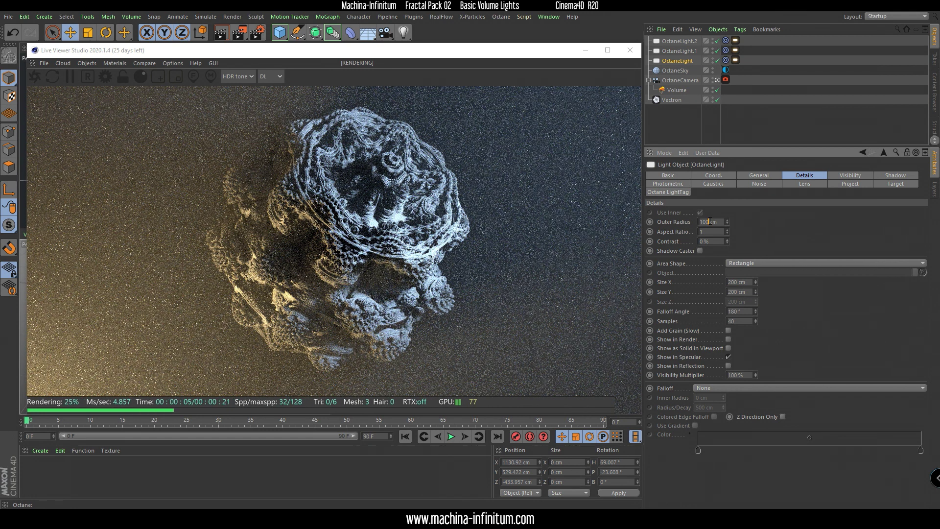
{"action": "type", "text": "80"}
{"action": "key", "text": "Return"}
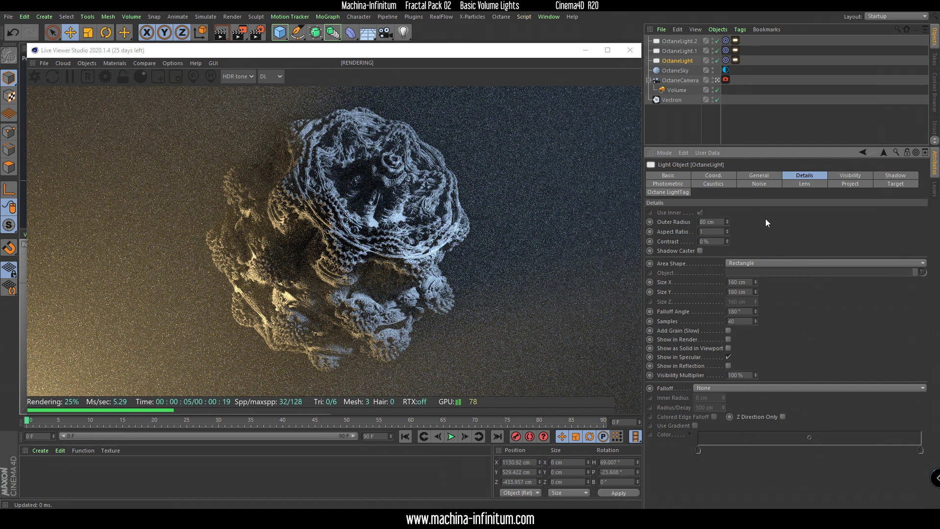
{"action": "left_click", "coordinate": [676, 51]}
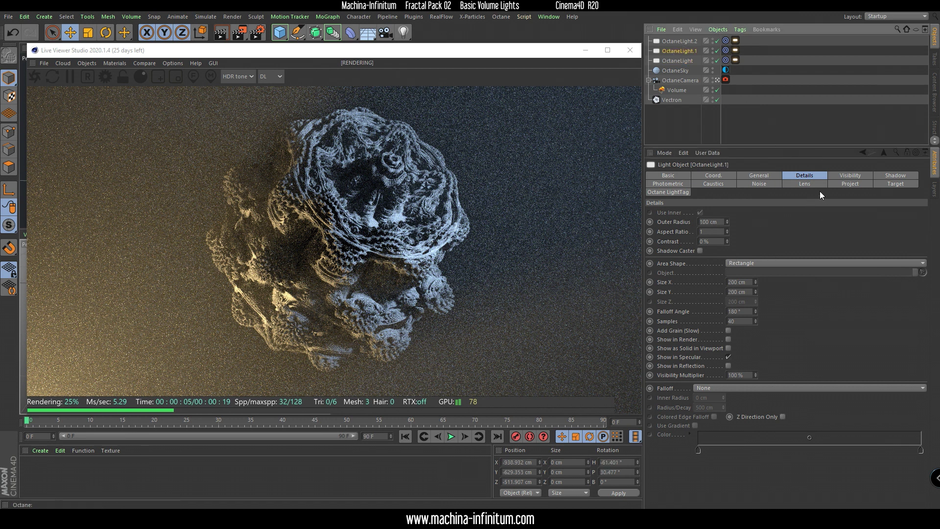
{"action": "double_click", "coordinate": [711, 222]}
{"action": "type", "text": "50"}
{"action": "key", "text": "Return"}
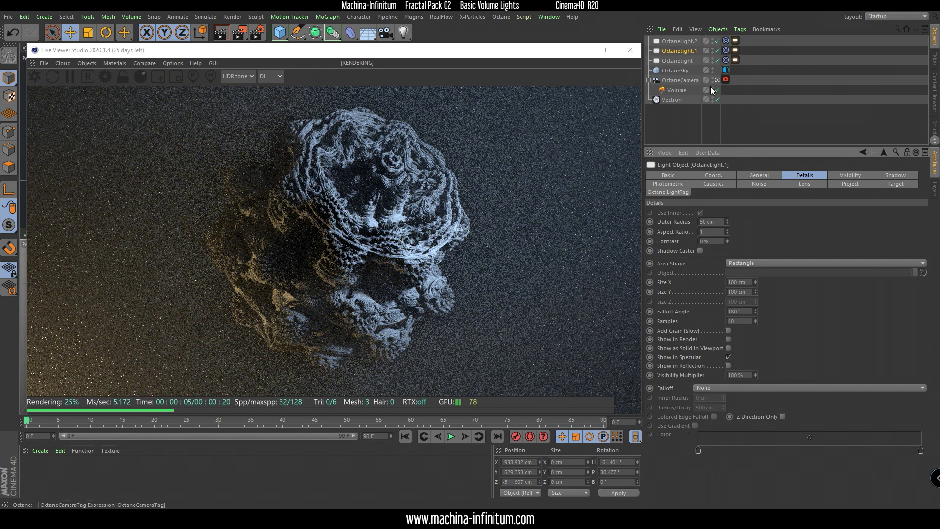
Step: On the Octane camera tag, enable the camera imager with the Agfacolor_Futura_II_100CD response
{"action": "left_click", "coordinate": [678, 79]}
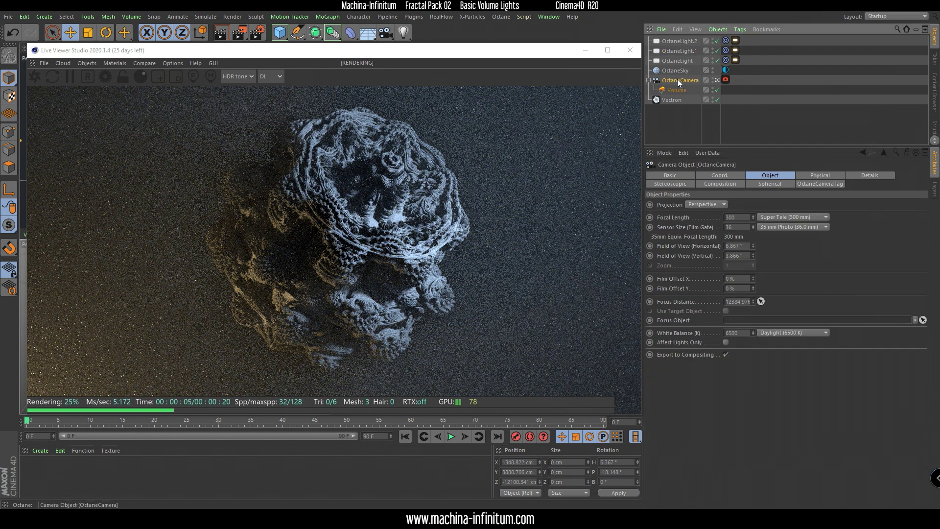
{"action": "left_click", "coordinate": [821, 184]}
{"action": "left_click_drag", "start_coordinate": [771, 145], "coordinate": [767, 81]}
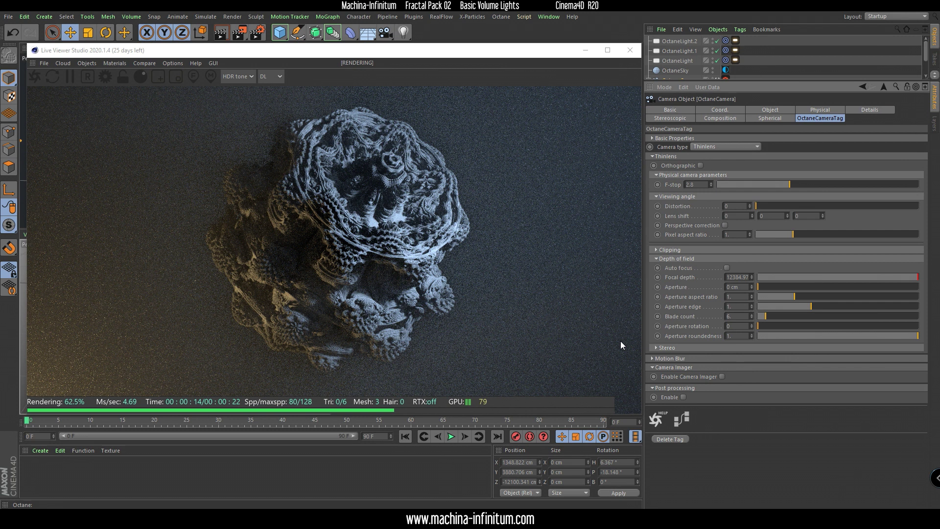
{"action": "left_click", "coordinate": [722, 377]}
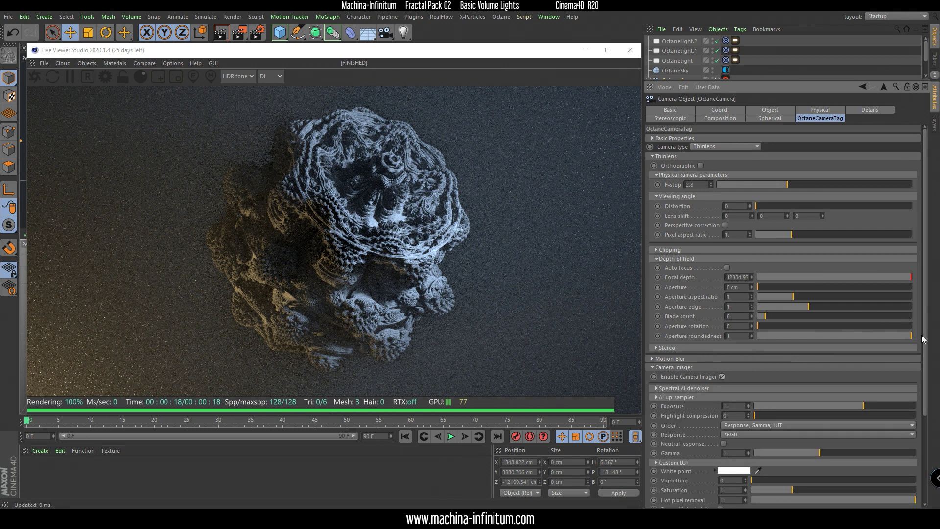
{"action": "scroll", "coordinate": [924, 339], "scroll_direction": "down", "scroll_amount": 4}
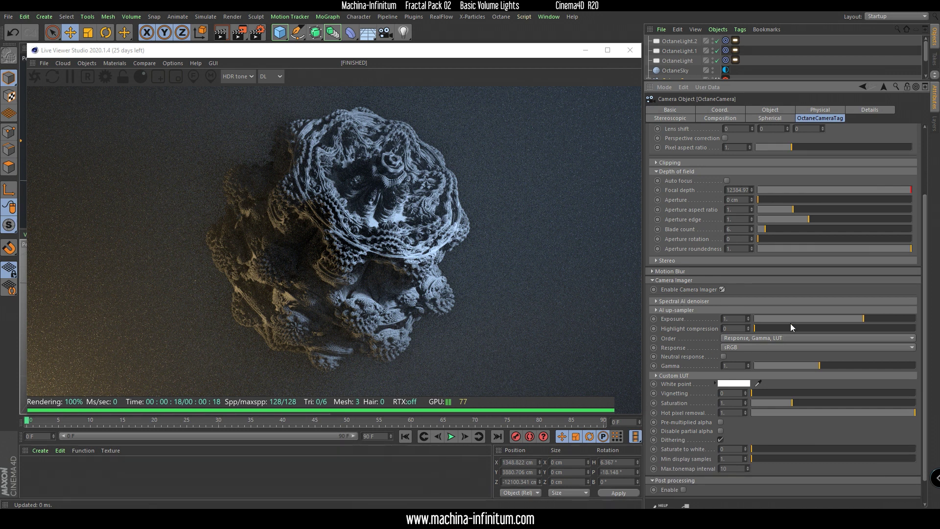
{"action": "left_click", "coordinate": [727, 348]}
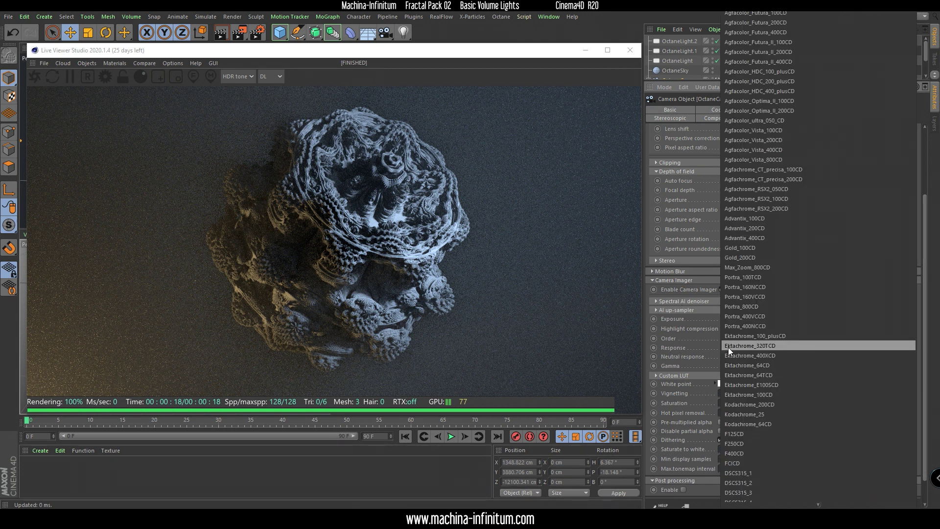
{"action": "left_click", "coordinate": [776, 129]}
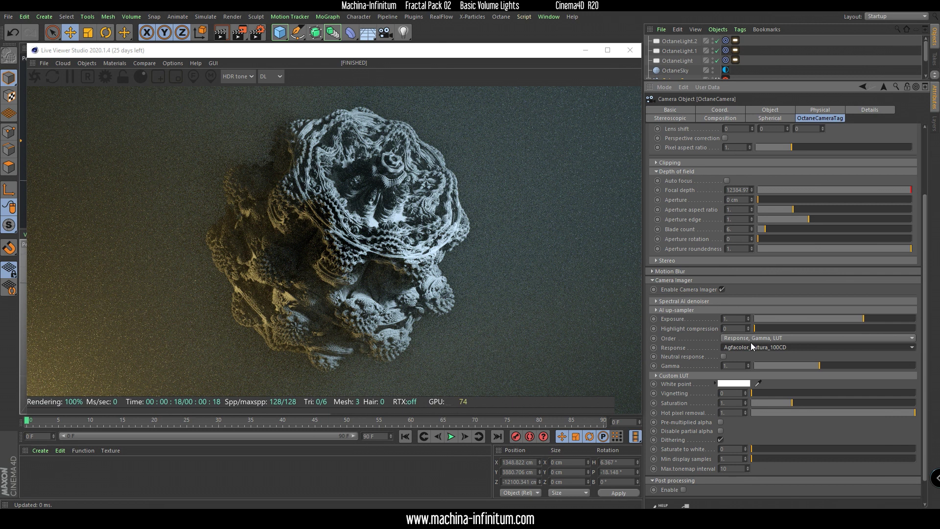
{"action": "scroll", "coordinate": [753, 347], "scroll_direction": "down", "scroll_amount": 1}
{"action": "scroll", "coordinate": [752, 348], "scroll_direction": "down", "scroll_amount": 1}
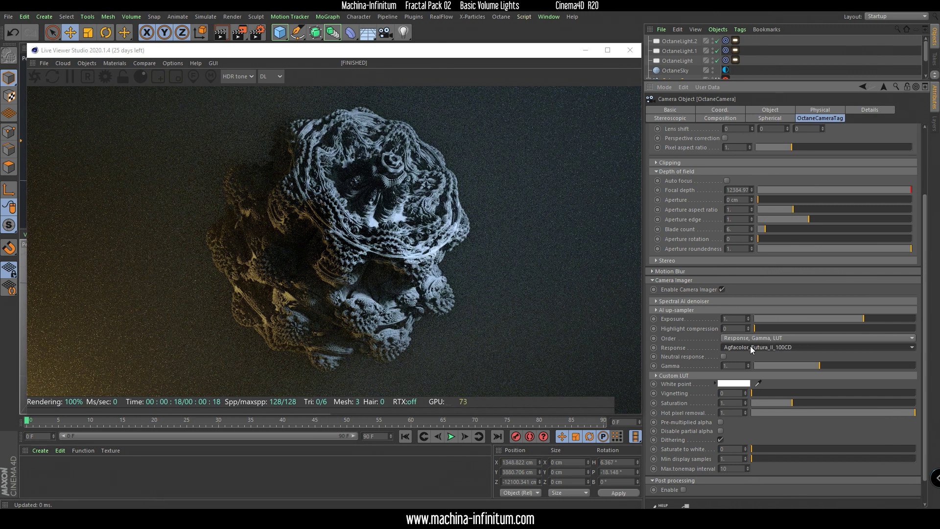
{"action": "scroll", "coordinate": [927, 247], "scroll_direction": "down", "scroll_amount": 2}
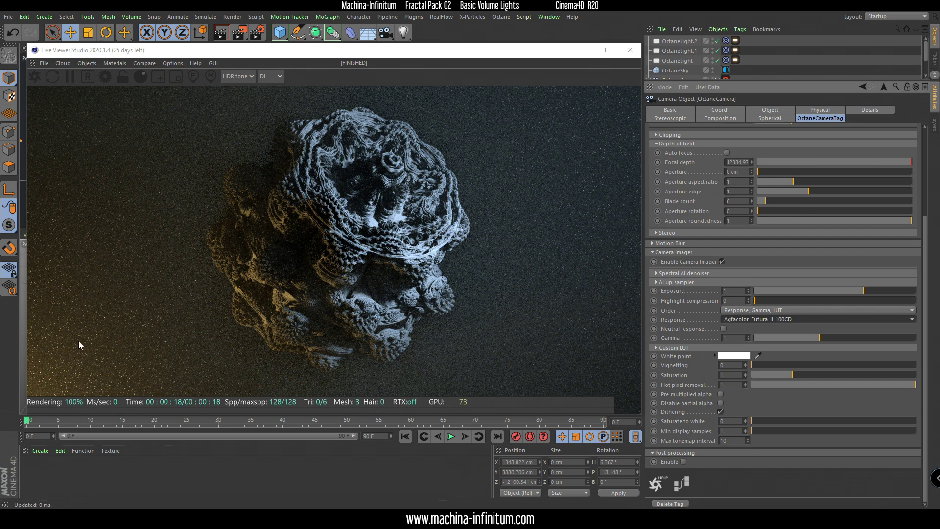
Step: Raise Octane max samples to 300 and lower hot pixel removal to 0.404192
{"action": "left_click", "coordinate": [105, 76]}
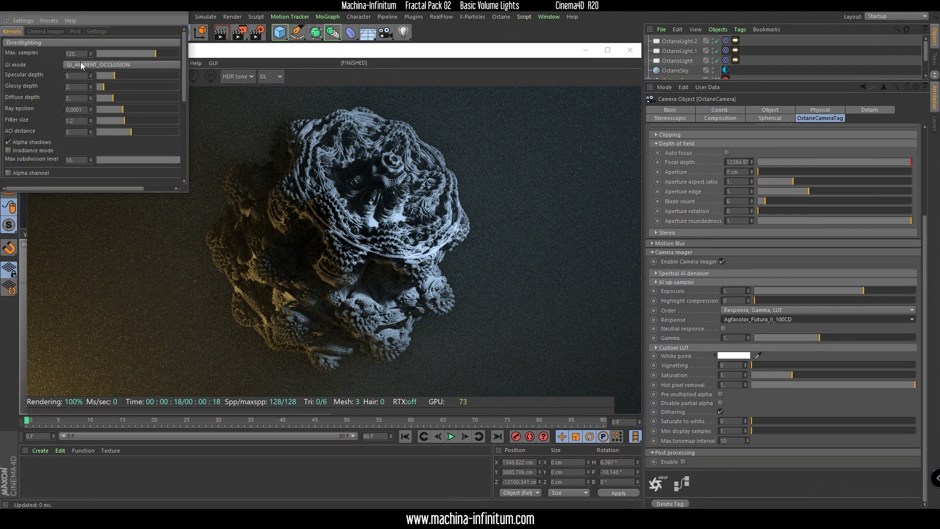
{"action": "type", "text": "300"}
{"action": "key", "text": "Return"}
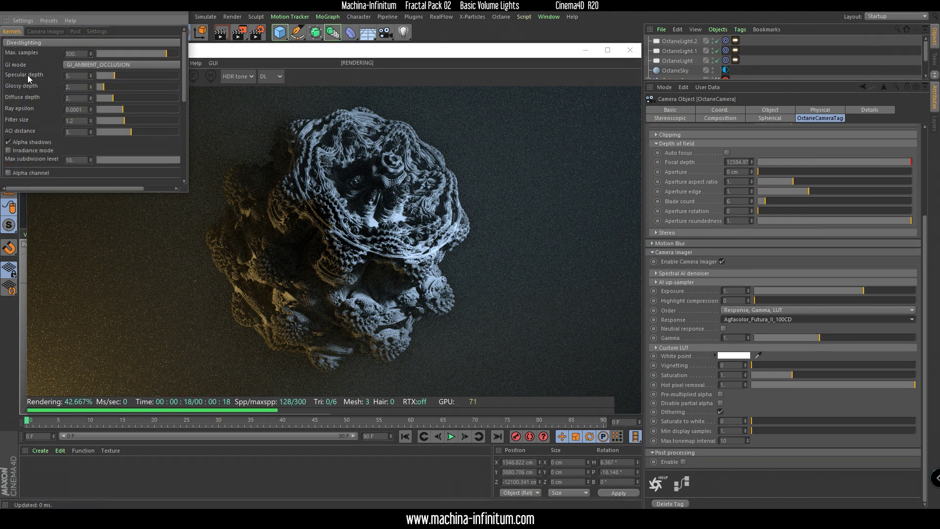
{"action": "left_click", "coordinate": [182, 14]}
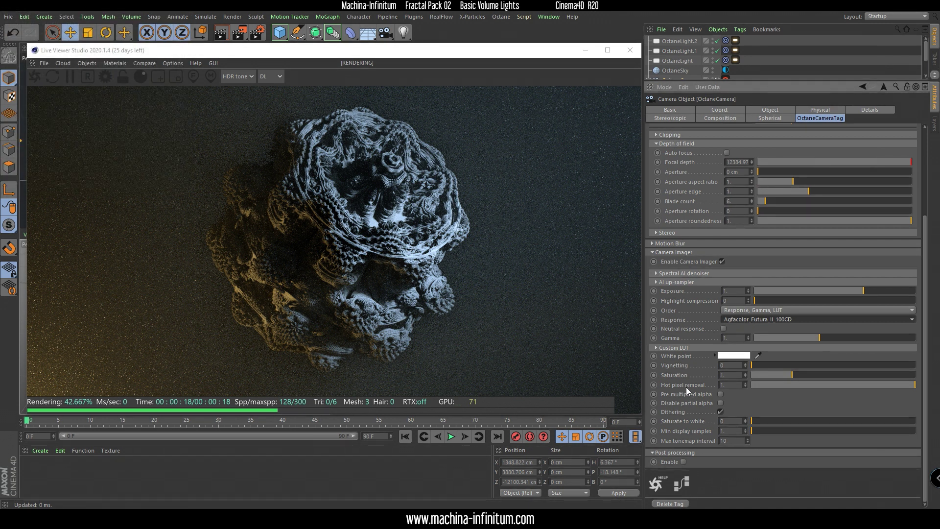
{"action": "left_click_drag", "start_coordinate": [911, 385], "coordinate": [817, 367]}
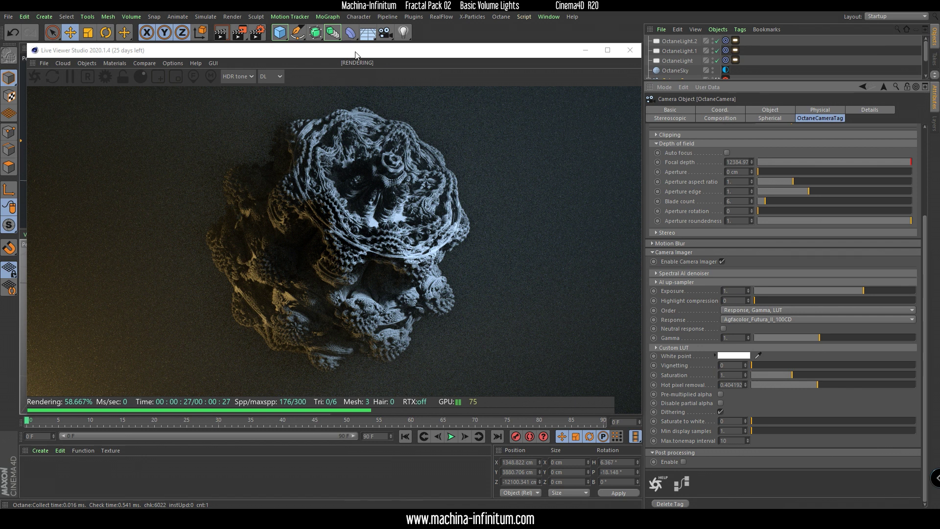
{"action": "left_click_drag", "start_coordinate": [356, 54], "coordinate": [609, 86]}
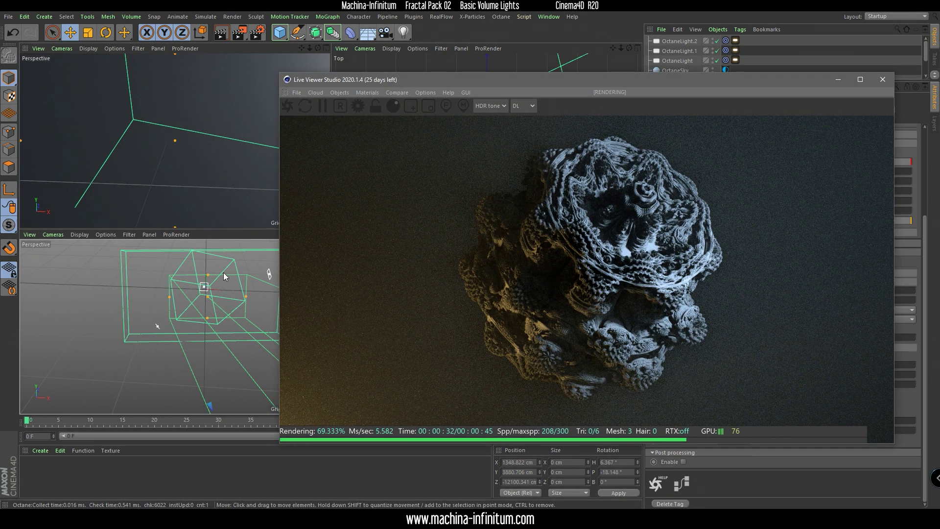
{"action": "left_click_drag", "start_coordinate": [665, 74], "coordinate": [667, 144]}
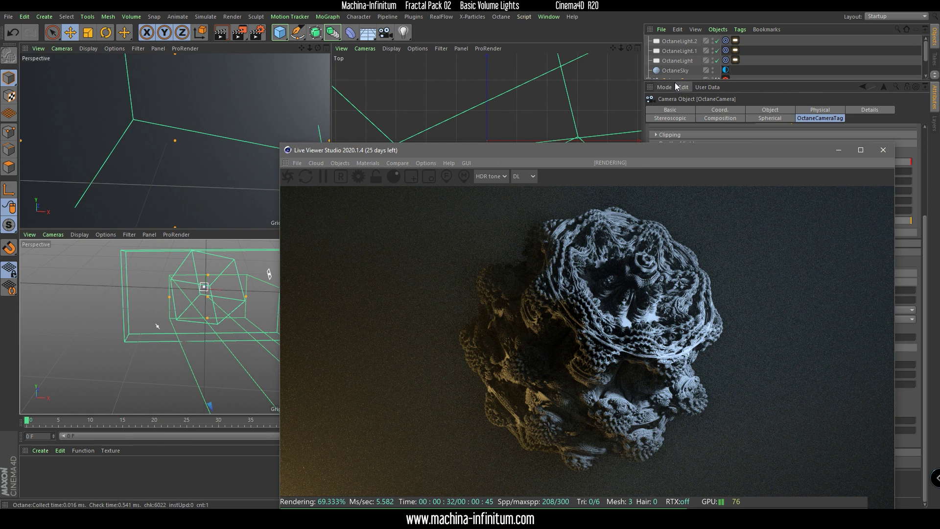
{"action": "left_click_drag", "start_coordinate": [675, 87], "coordinate": [674, 102]}
{"action": "left_click", "coordinate": [677, 90]}
{"action": "left_click_drag", "start_coordinate": [172, 297], "coordinate": [153, 286], "text": "alt"}
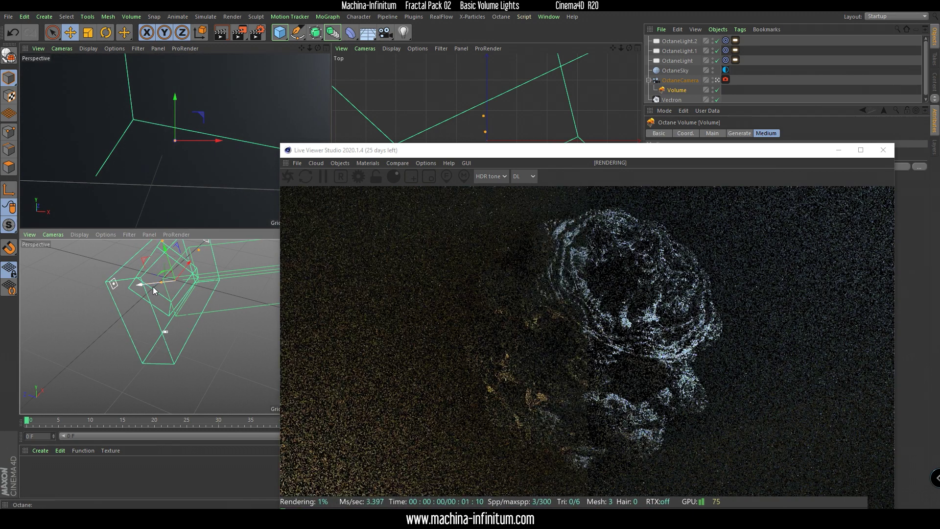
{"action": "left_click_drag", "start_coordinate": [602, 150], "coordinate": [350, 56]}
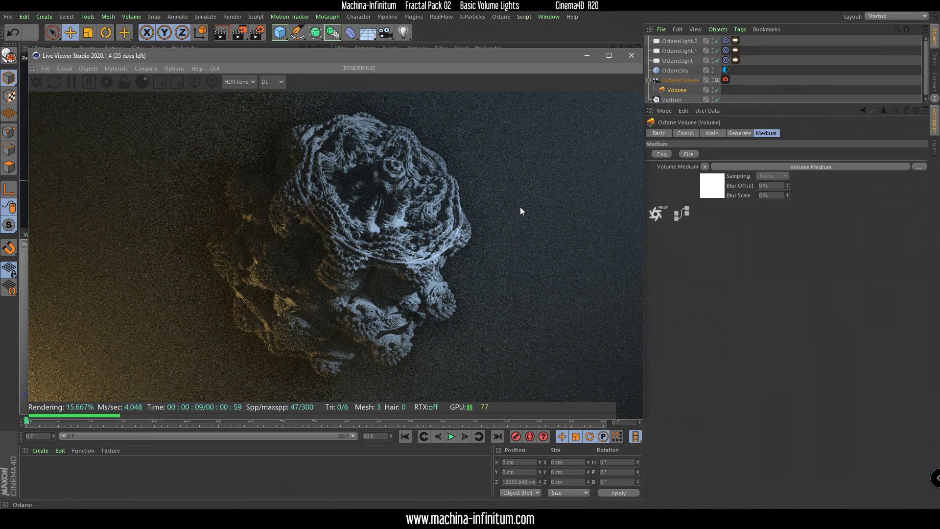
Step: Enable the Spectral AI denoiser on the Octane camera tag and display the DeMain denoised pass
{"action": "left_click", "coordinate": [684, 81]}
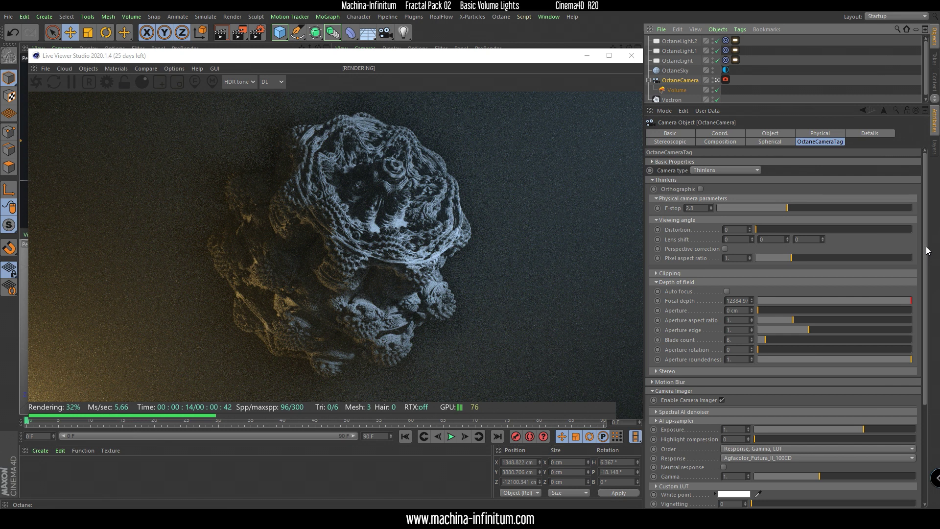
{"action": "scroll", "coordinate": [927, 251], "scroll_direction": "down", "scroll_amount": 3}
{"action": "left_click", "coordinate": [656, 325]}
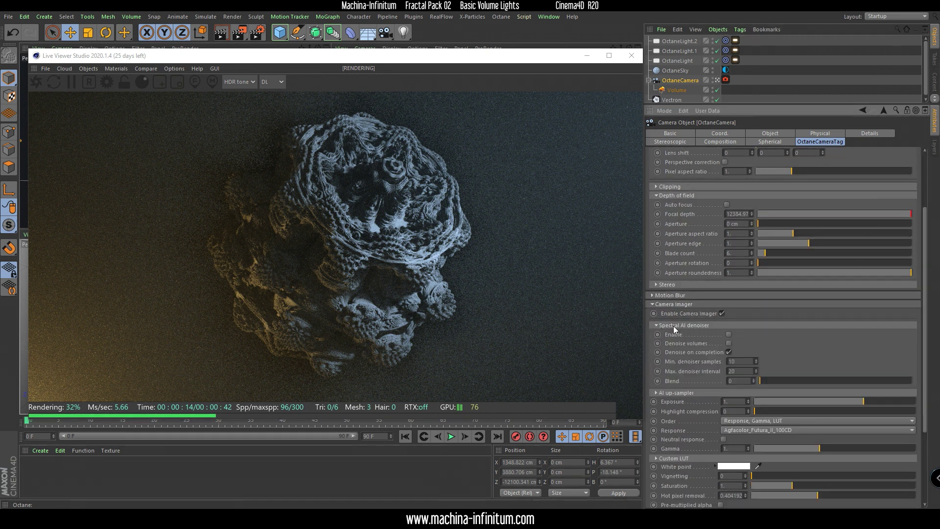
{"action": "left_click", "coordinate": [728, 335]}
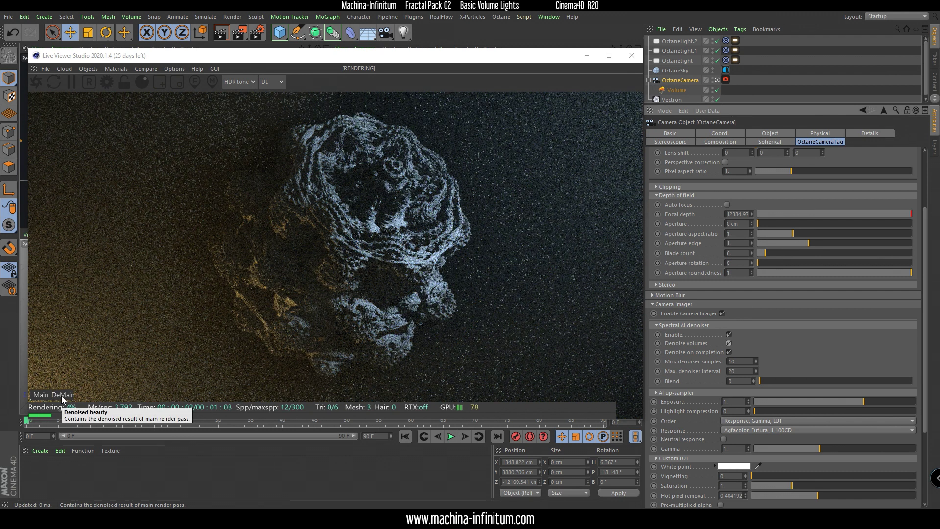
{"action": "left_click", "coordinate": [41, 394]}
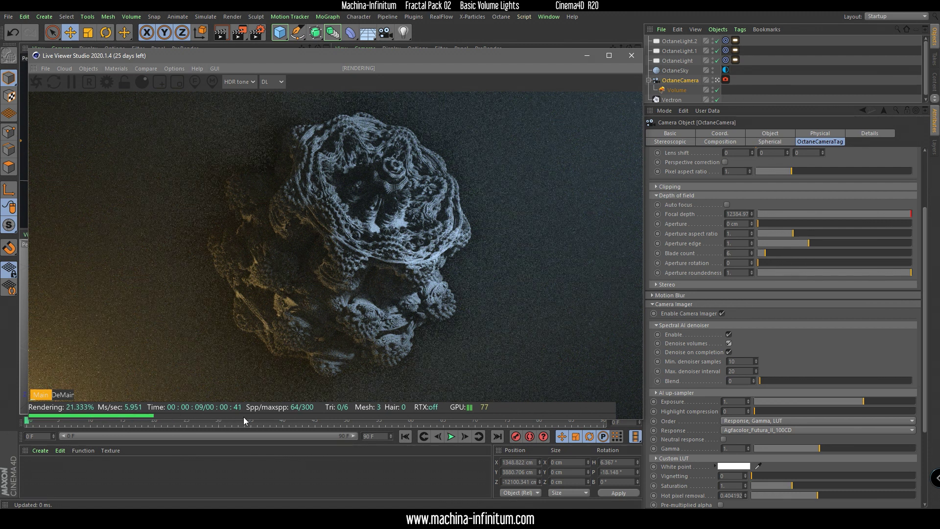
{"action": "left_click", "coordinate": [67, 396]}
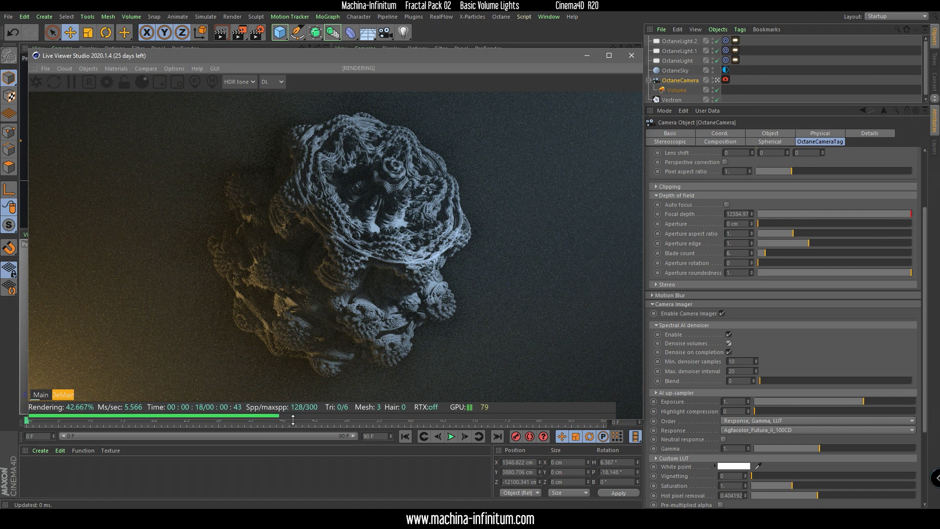
Step: Enable post processing on the Octane camera tag
{"action": "left_click", "coordinate": [926, 312]}
{"action": "left_click_drag", "start_coordinate": [926, 313], "coordinate": [924, 381]}
{"action": "scroll", "coordinate": [654, 450], "scroll_direction": "up", "scroll_amount": 1}
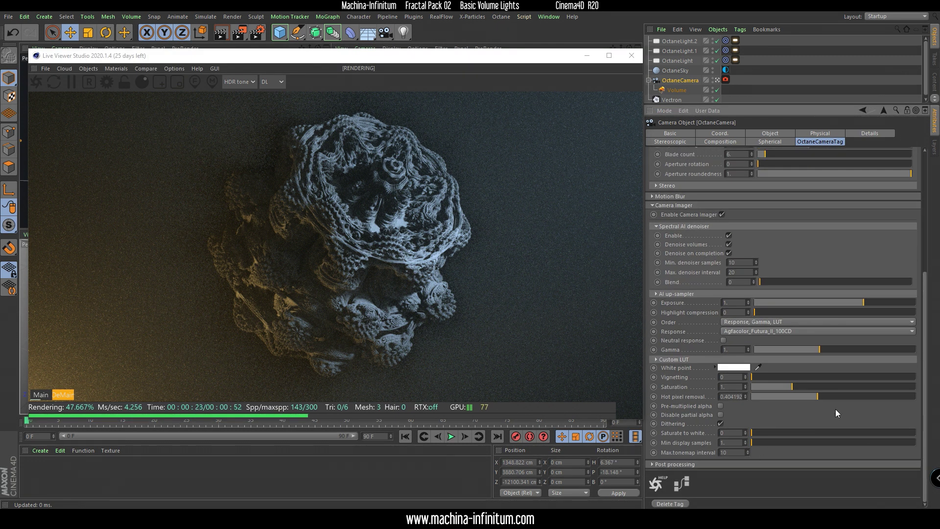
{"action": "scroll", "coordinate": [926, 390], "scroll_direction": "down", "scroll_amount": 1}
{"action": "left_click", "coordinate": [685, 462]}
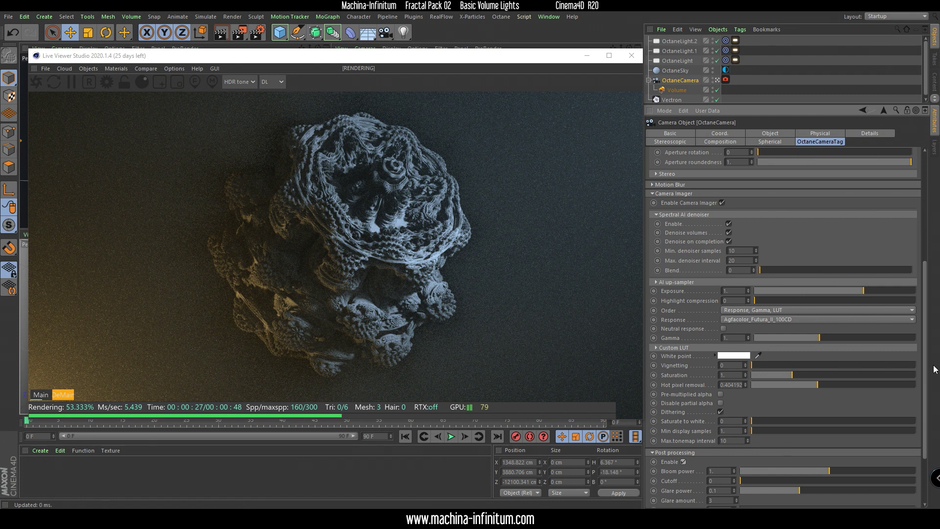
{"action": "scroll", "coordinate": [923, 395], "scroll_direction": "down", "scroll_amount": 4}
{"action": "scroll", "coordinate": [924, 395], "scroll_direction": "down", "scroll_amount": 3}
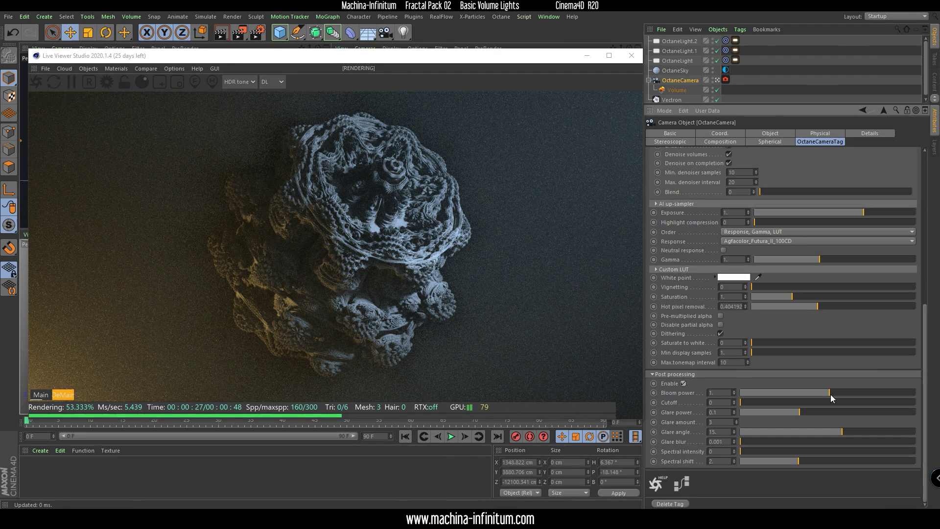
Step: Tune Bloom power to around 385 and set the bloom Cutoff to 0.1
{"action": "left_click_drag", "start_coordinate": [831, 395], "coordinate": [895, 398]}
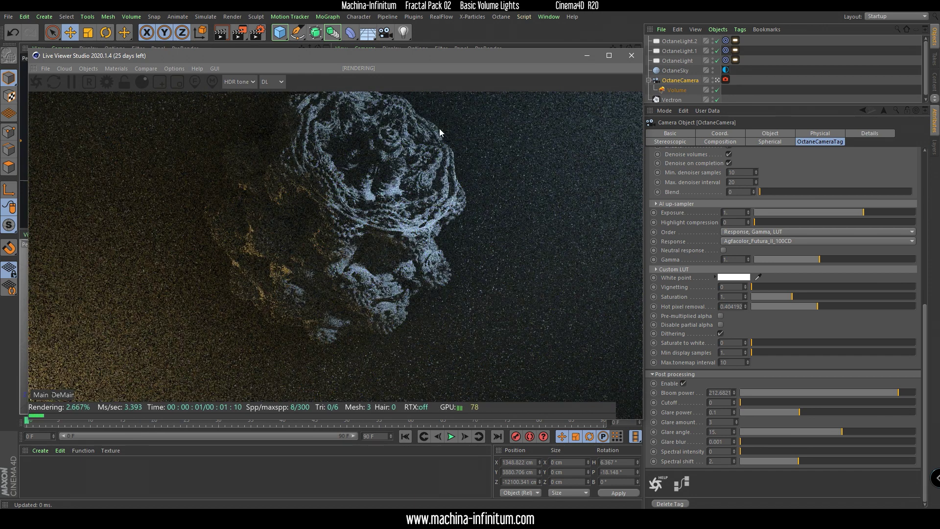
{"action": "left_click_drag", "start_coordinate": [376, 57], "coordinate": [387, 75]}
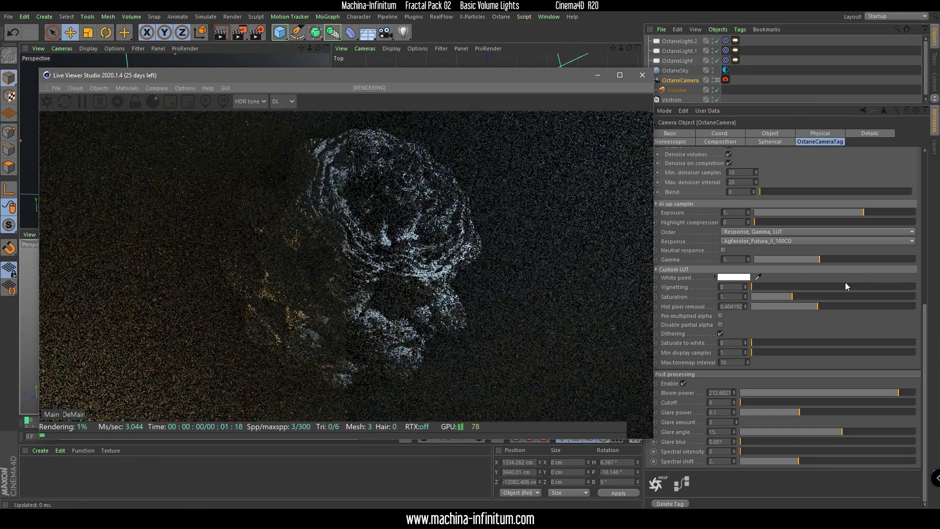
{"action": "left_click_drag", "start_coordinate": [899, 393], "coordinate": [924, 398]}
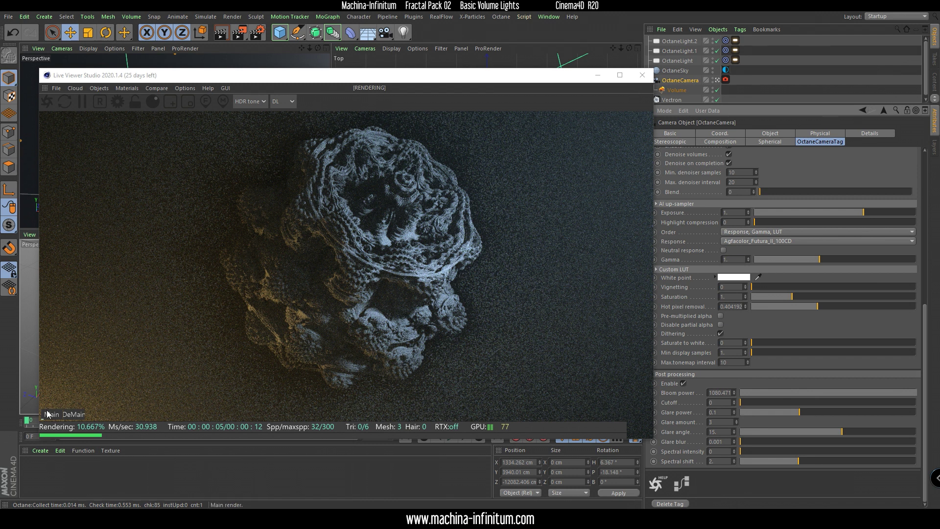
{"action": "left_click", "coordinate": [50, 415]}
{"action": "left_click", "coordinate": [910, 395]}
{"action": "left_click_drag", "start_coordinate": [910, 396], "coordinate": [895, 395]}
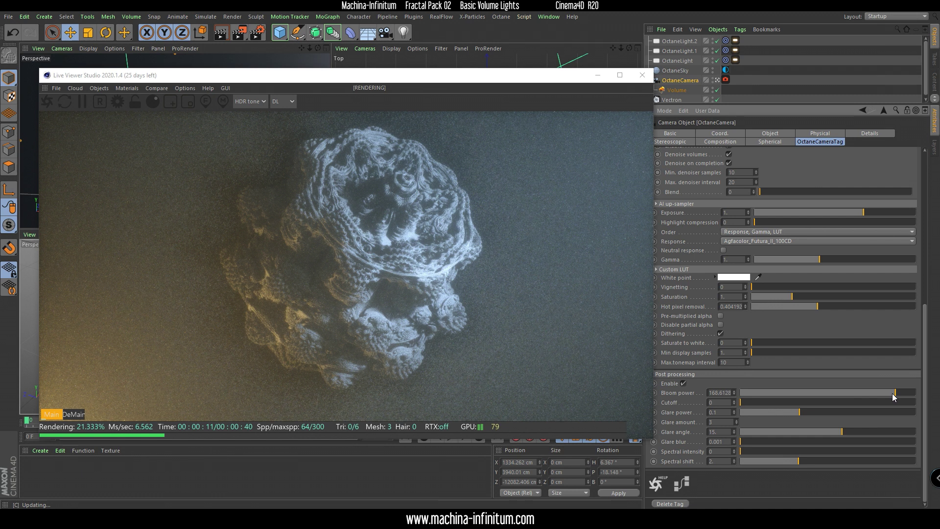
{"action": "left_click", "coordinate": [714, 403]}
{"action": "left_click_drag", "start_coordinate": [895, 392], "coordinate": [903, 394]}
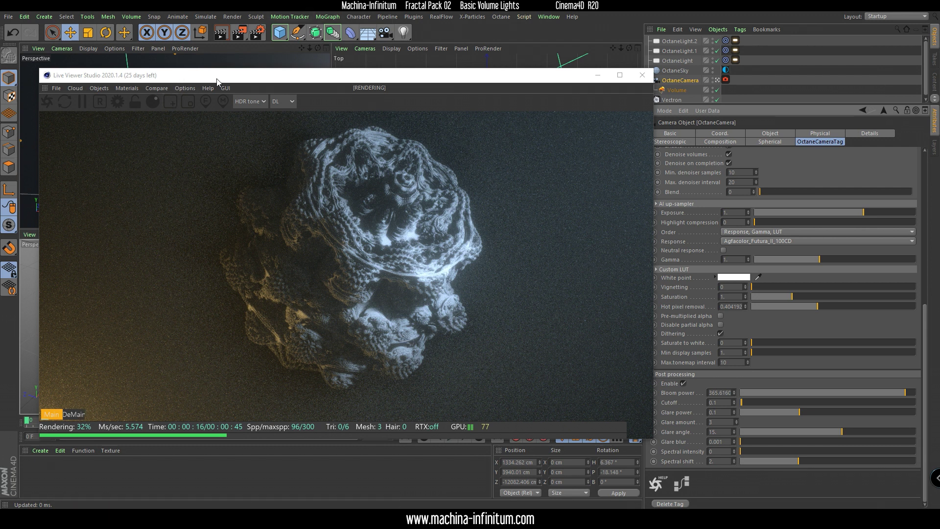
Step: Set the Live Viewer mode to PT, with GI clamp 1 and max samples 300
{"action": "left_click", "coordinate": [288, 102]}
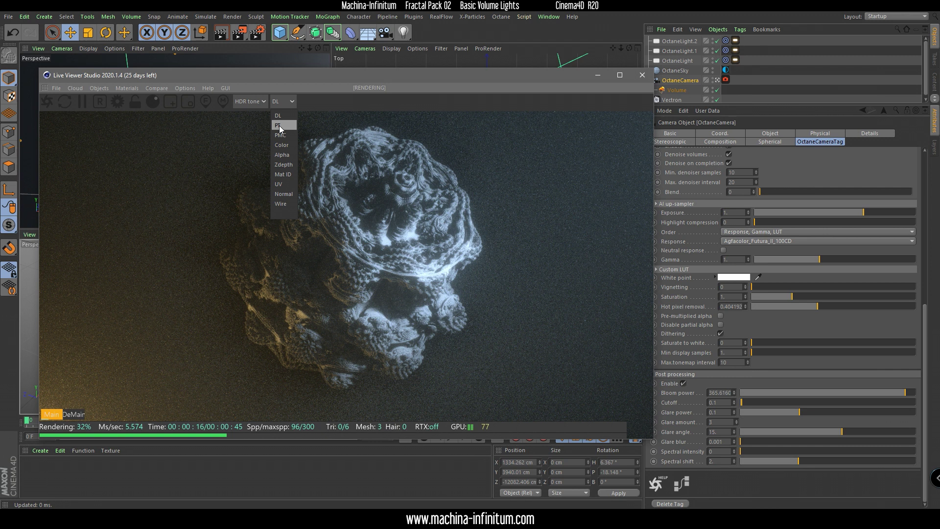
{"action": "left_click", "coordinate": [281, 126]}
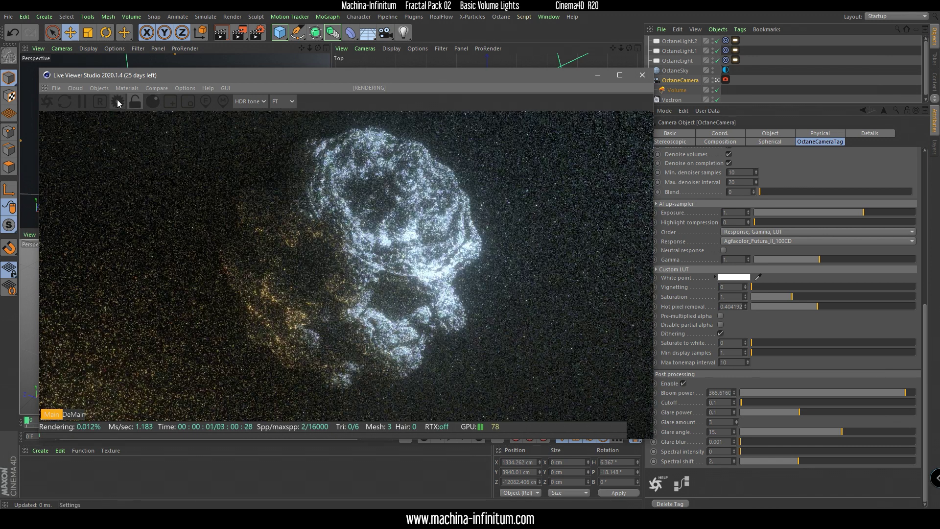
{"action": "left_click", "coordinate": [117, 101]}
{"action": "double_click", "coordinate": [72, 141]}
{"action": "type", "text": "1"}
{"action": "key", "text": "Return"}
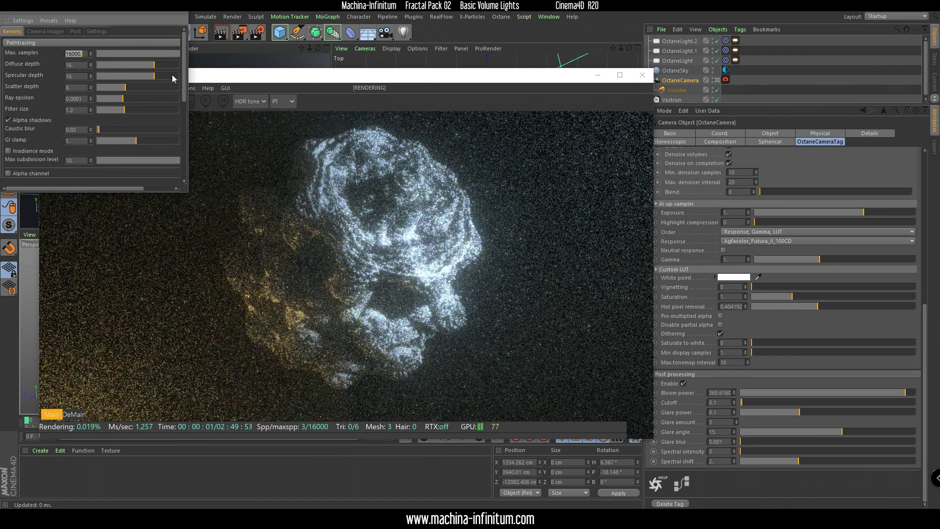
{"action": "type", "text": "300"}
{"action": "key", "text": "Return"}
{"action": "left_click", "coordinate": [179, 12]}
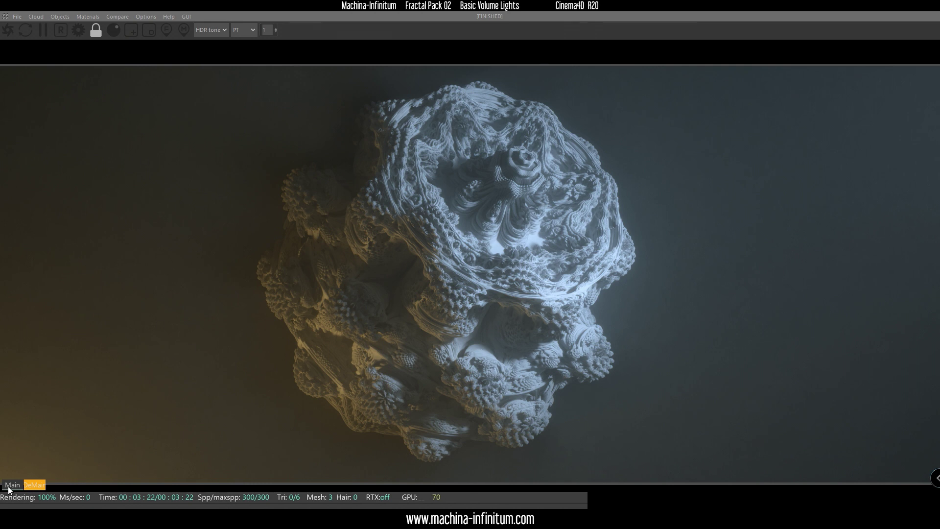
Step: Show the denoised DeMain render in the Picture Viewer
{"action": "left_click", "coordinate": [37, 481]}
{"action": "right_click", "coordinate": [259, 196]}
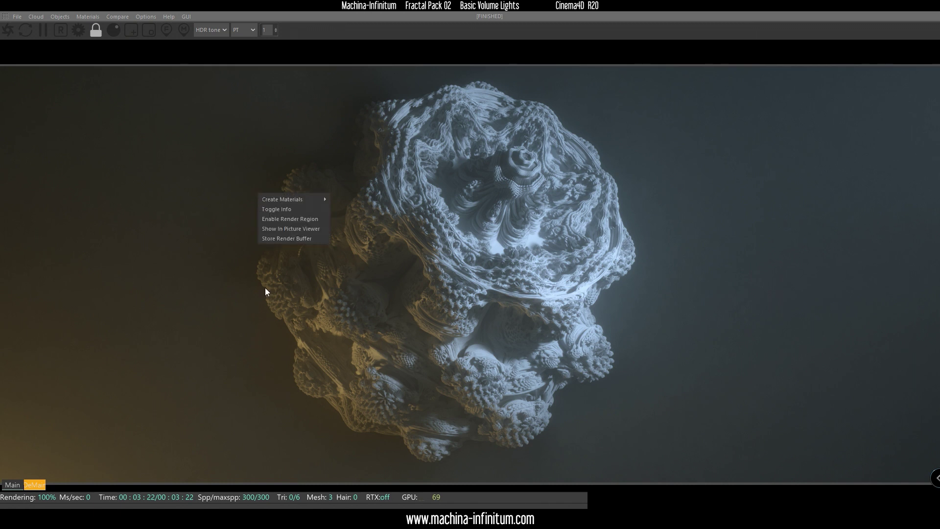
{"action": "left_click", "coordinate": [286, 230]}
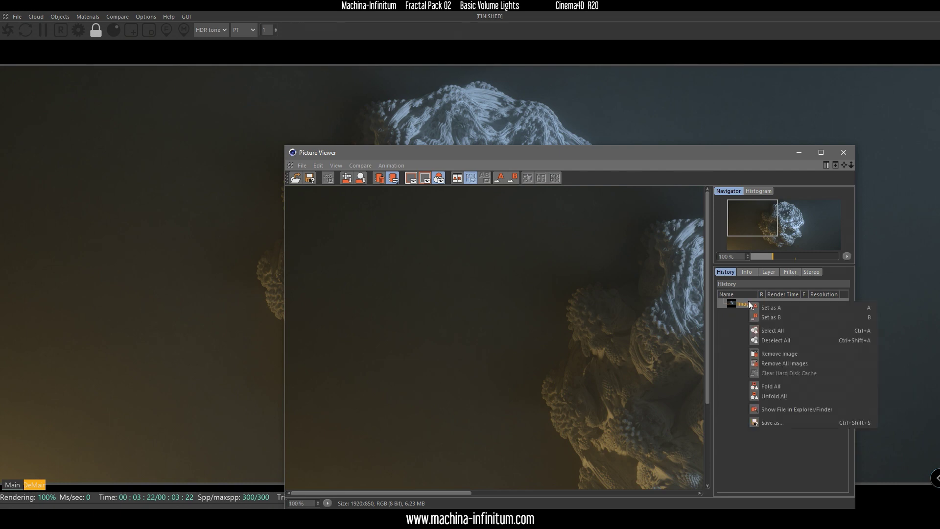
Step: Choose PNG in the Save dialog, then cancel without saving
{"action": "left_click", "coordinate": [772, 423]}
{"action": "left_click_drag", "start_coordinate": [755, 249], "coordinate": [542, 191]}
{"action": "left_click", "coordinate": [544, 218]}
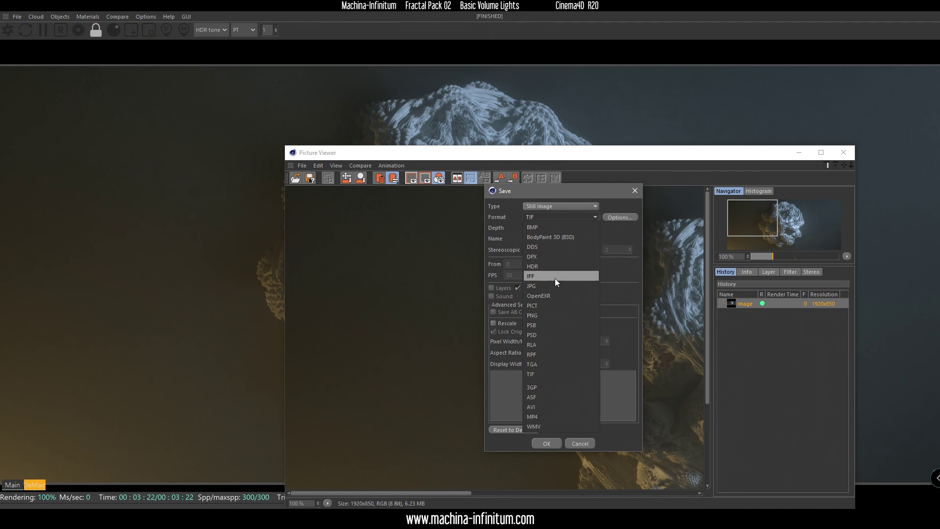
{"action": "left_click", "coordinate": [539, 315]}
{"action": "left_click", "coordinate": [536, 219]}
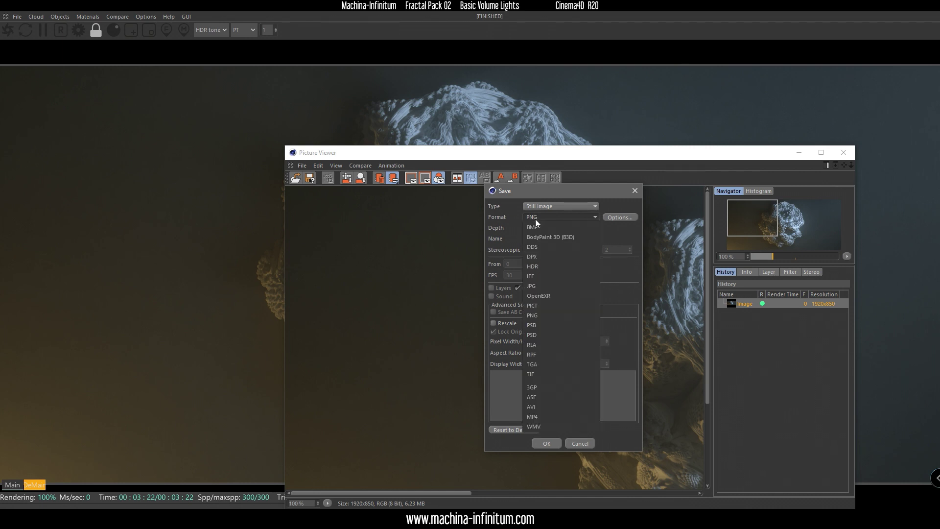
{"action": "left_click", "coordinate": [611, 179]}
{"action": "left_click", "coordinate": [635, 191]}
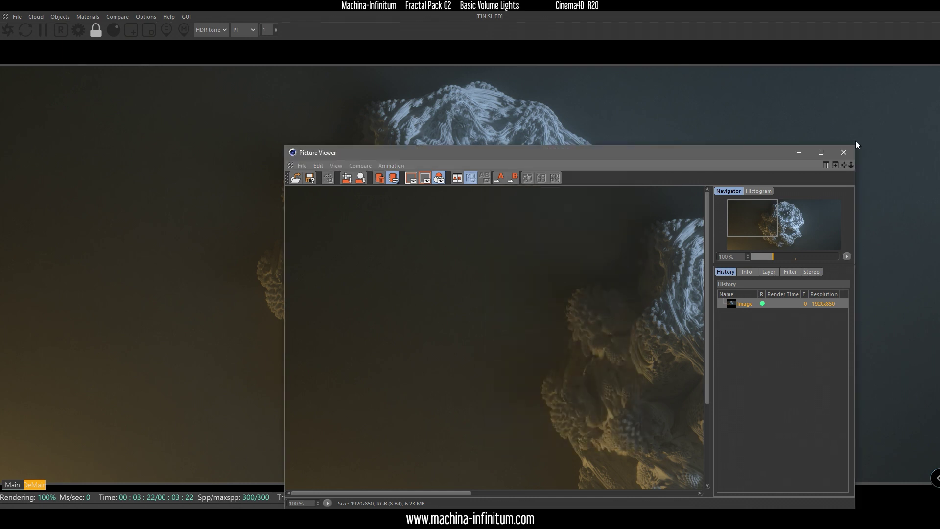
Step: Maximize the Picture Viewer and zoom and pan around the full-size render
{"action": "double_click", "coordinate": [761, 154]}
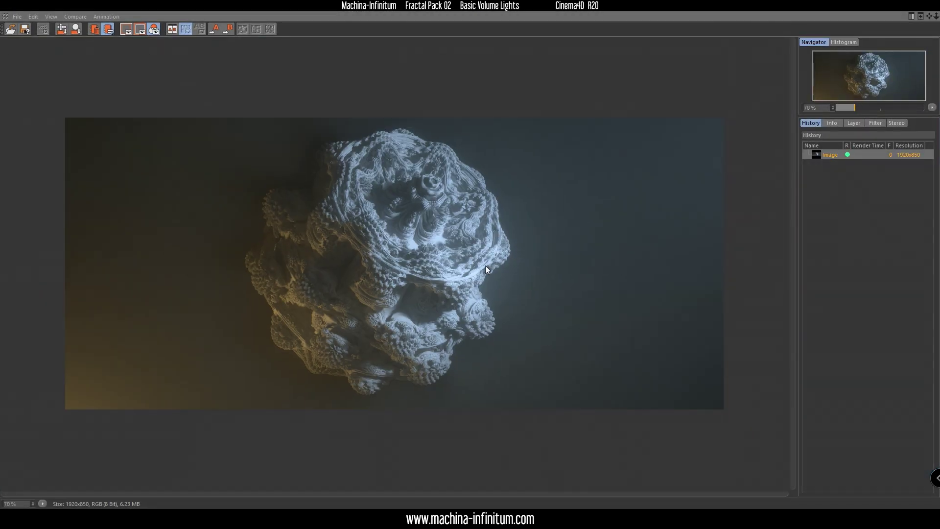
{"action": "scroll", "coordinate": [421, 240], "scroll_direction": "up", "scroll_amount": 3}
{"action": "left_click_drag", "start_coordinate": [412, 301], "coordinate": [422, 477]}
{"action": "scroll", "coordinate": [430, 315], "scroll_direction": "down", "scroll_amount": 2}
{"action": "scroll", "coordinate": [425, 295], "scroll_direction": "down", "scroll_amount": 1}
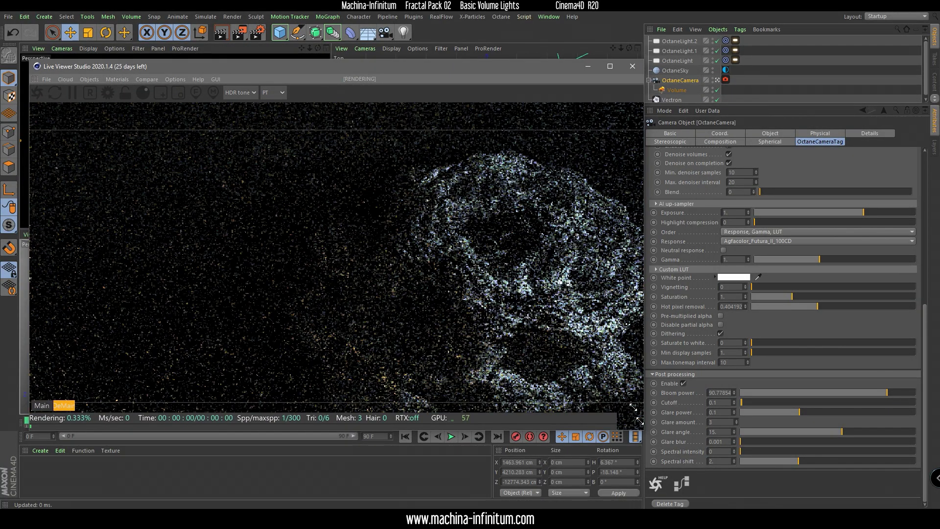
Step: Disable the Volume object, OctaneLight.2 and the OctaneSky's rendering
{"action": "left_click_drag", "start_coordinate": [643, 427], "coordinate": [451, 345]}
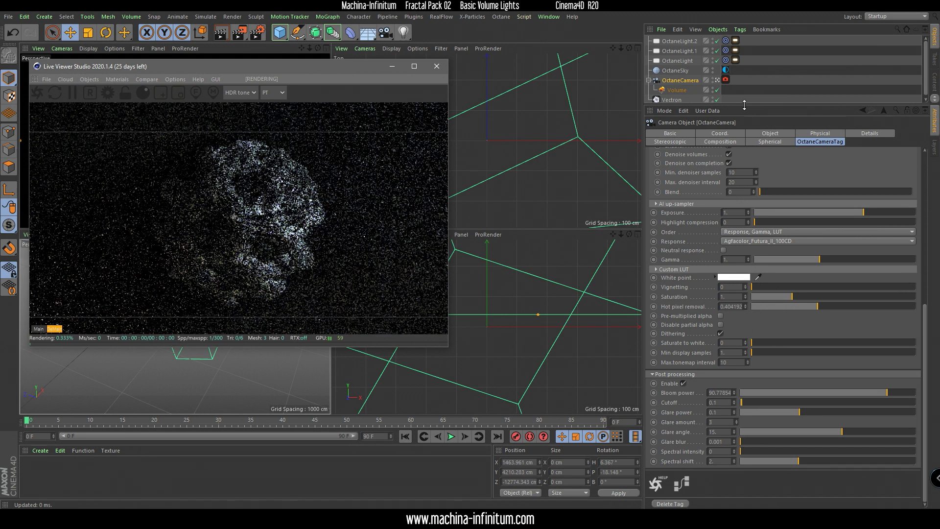
{"action": "left_click_drag", "start_coordinate": [746, 105], "coordinate": [737, 201]}
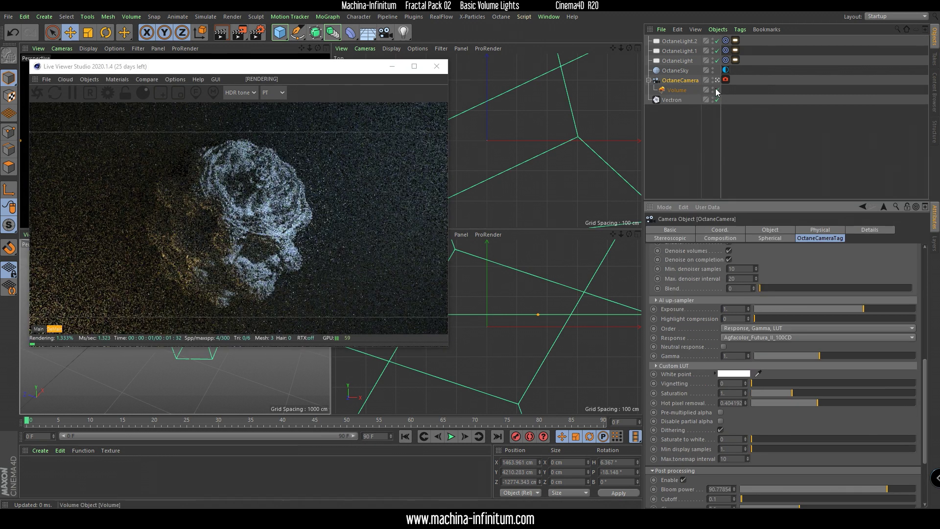
{"action": "left_click", "coordinate": [717, 90]}
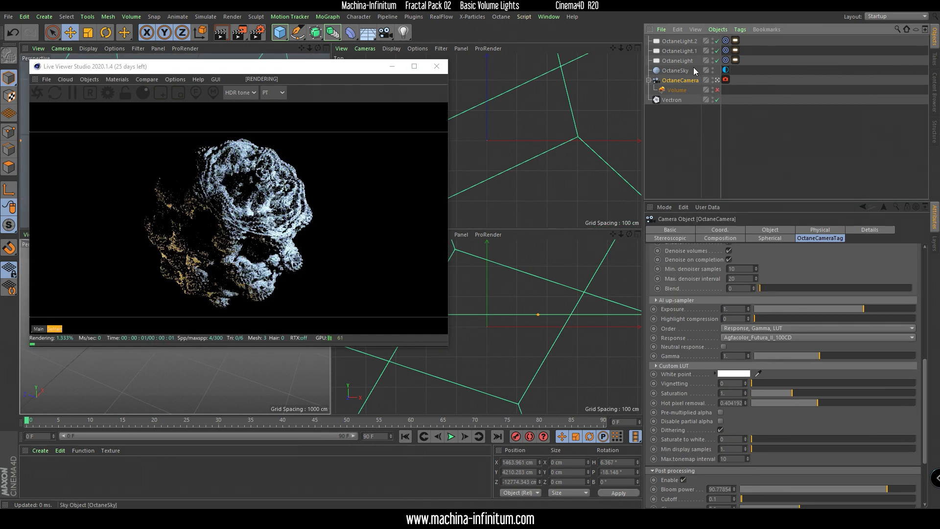
{"action": "left_click", "coordinate": [717, 41]}
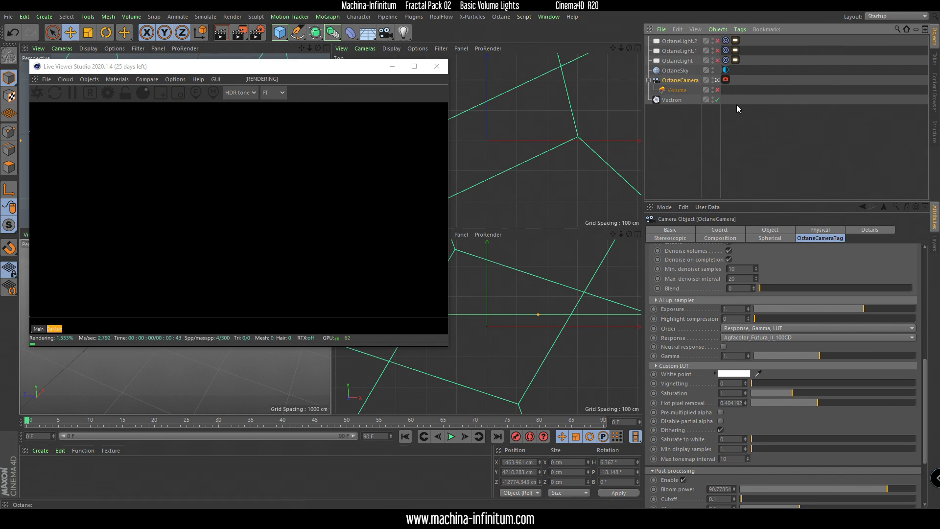
{"action": "left_click", "coordinate": [712, 72]}
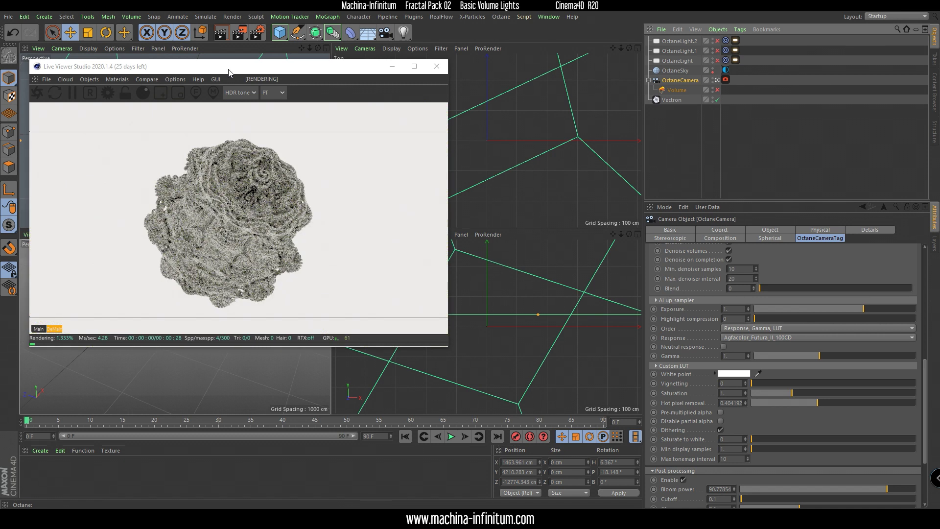
Step: Reposition and enlarge the Live Viewer window
{"action": "left_click_drag", "start_coordinate": [229, 72], "coordinate": [350, 82]}
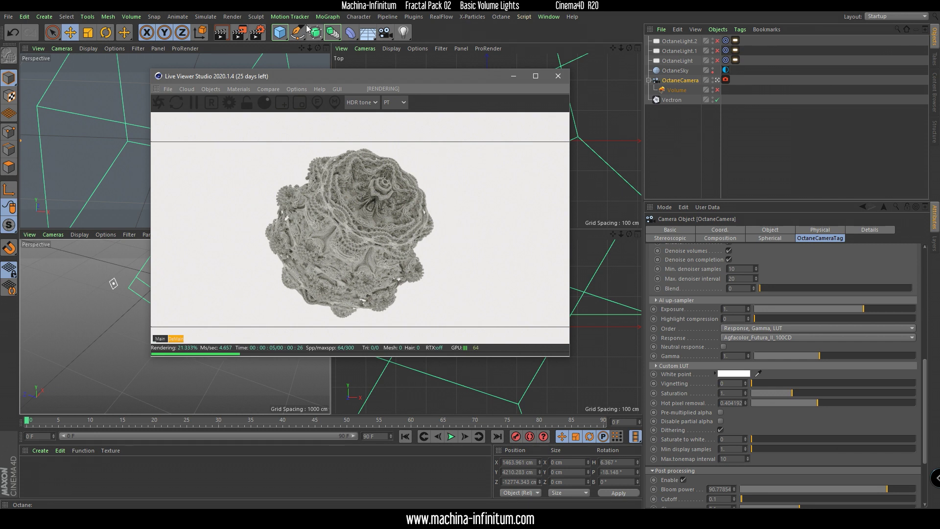
{"action": "left_click_drag", "start_coordinate": [321, 76], "coordinate": [190, 58]}
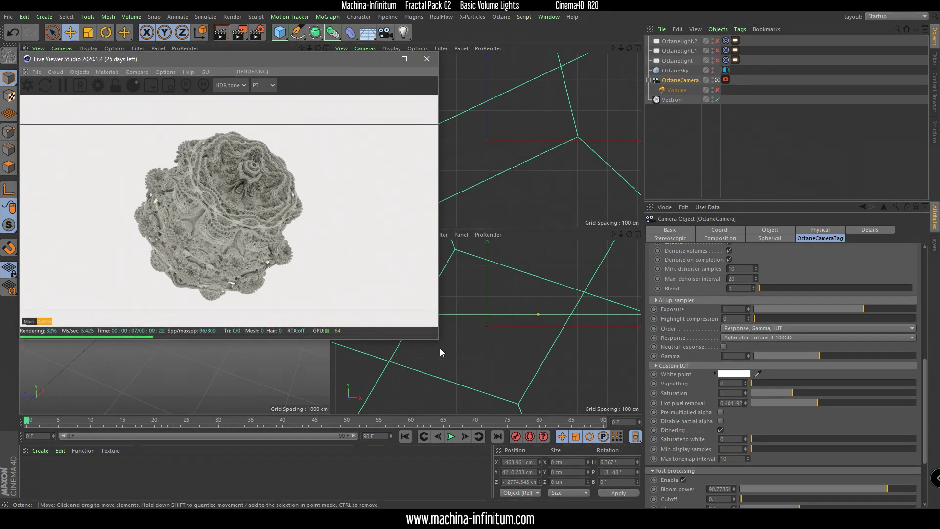
{"action": "left_click_drag", "start_coordinate": [439, 338], "coordinate": [636, 410]}
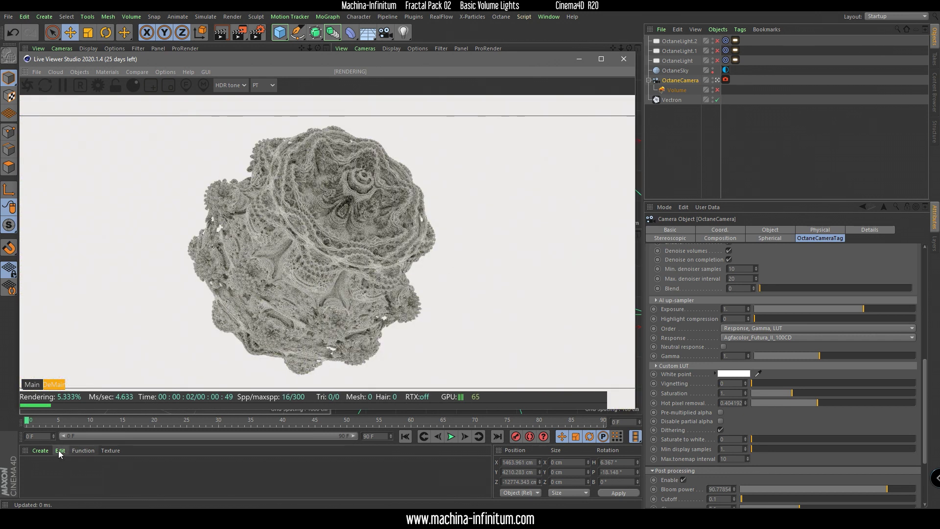
Step: Create a new Octane Material and set its type to Glossy
{"action": "left_click", "coordinate": [41, 450]}
{"action": "mouse_move", "coordinate": [75, 347]}
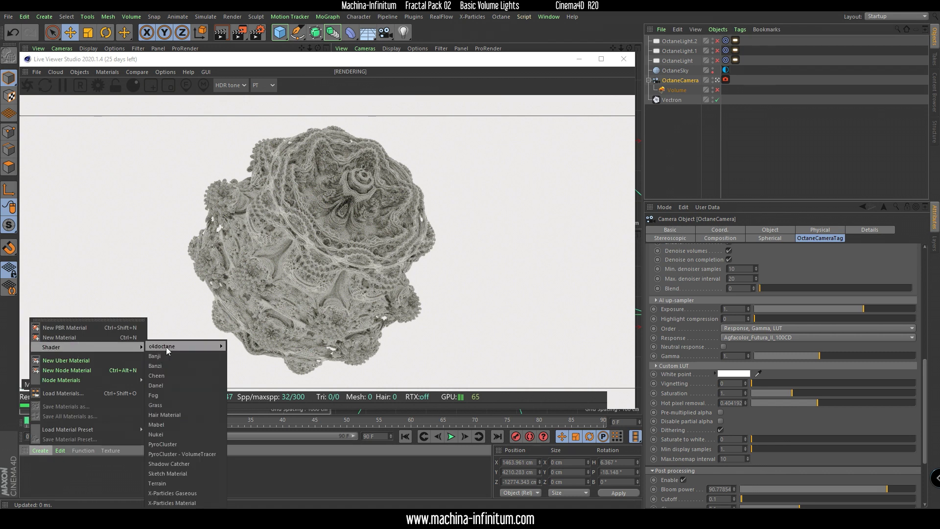
{"action": "mouse_move", "coordinate": [172, 349]}
{"action": "left_click", "coordinate": [262, 372]}
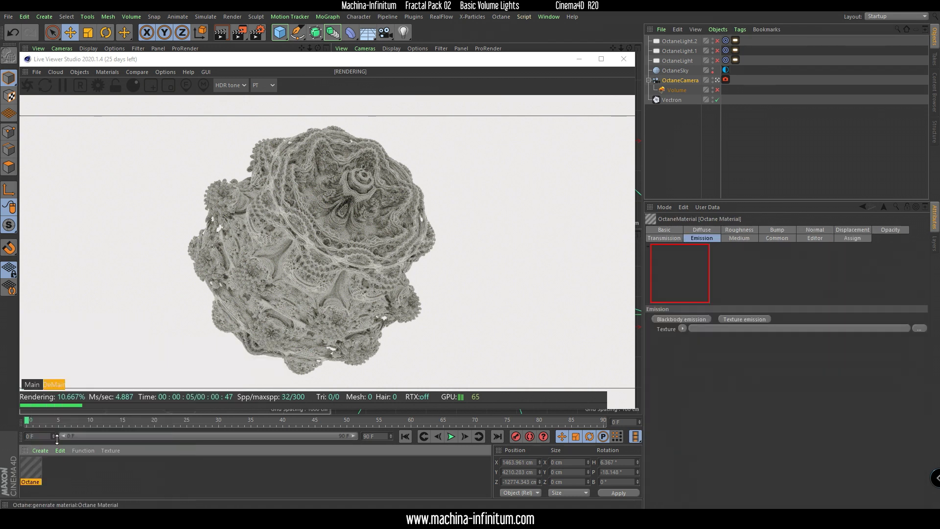
{"action": "double_click", "coordinate": [28, 466]}
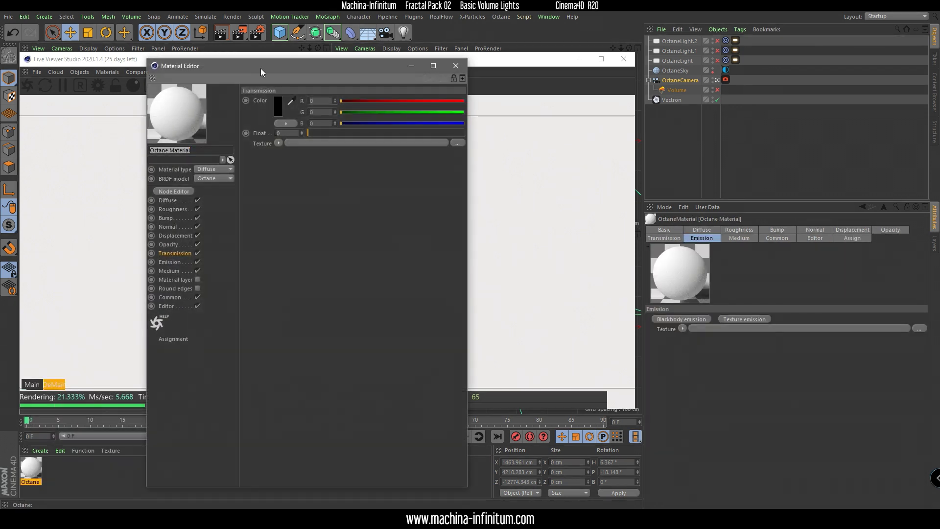
{"action": "left_click_drag", "start_coordinate": [260, 67], "coordinate": [616, 61]}
{"action": "left_click", "coordinate": [564, 153]}
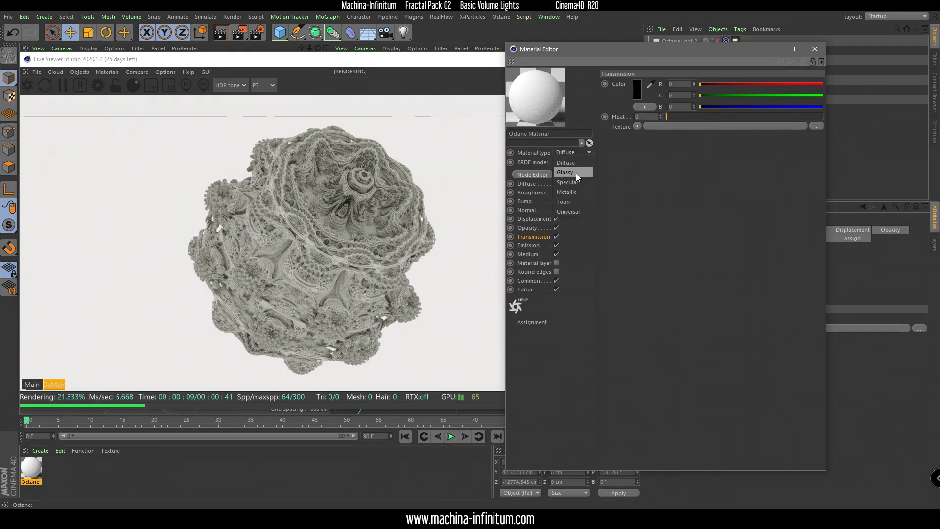
{"action": "left_click", "coordinate": [574, 173]}
Step: Darken the diffuse colour to a near-black blue-grey, hue 192°
{"action": "left_click", "coordinate": [527, 185]}
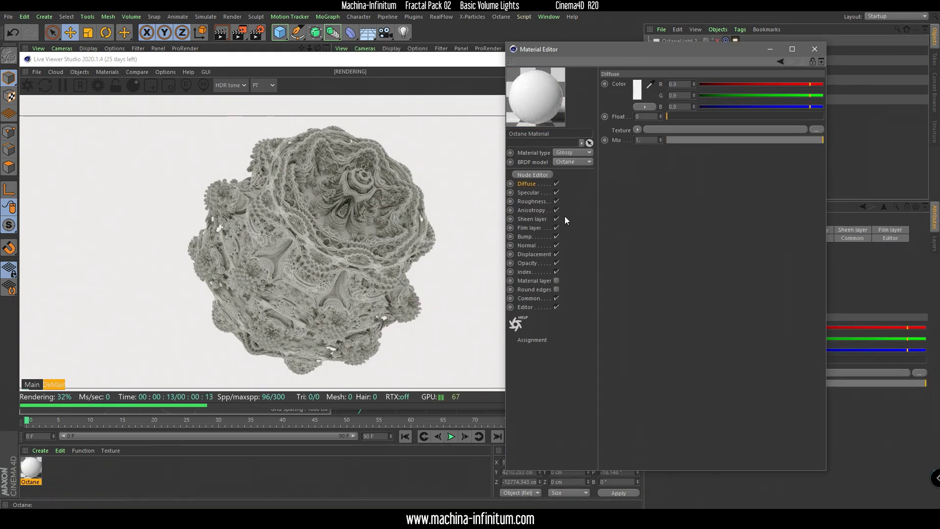
{"action": "left_click", "coordinate": [638, 95]}
{"action": "left_click_drag", "start_coordinate": [665, 117], "coordinate": [602, 112]}
{"action": "left_click", "coordinate": [661, 94]}
{"action": "left_click", "coordinate": [617, 104]}
{"action": "left_click", "coordinate": [616, 132]}
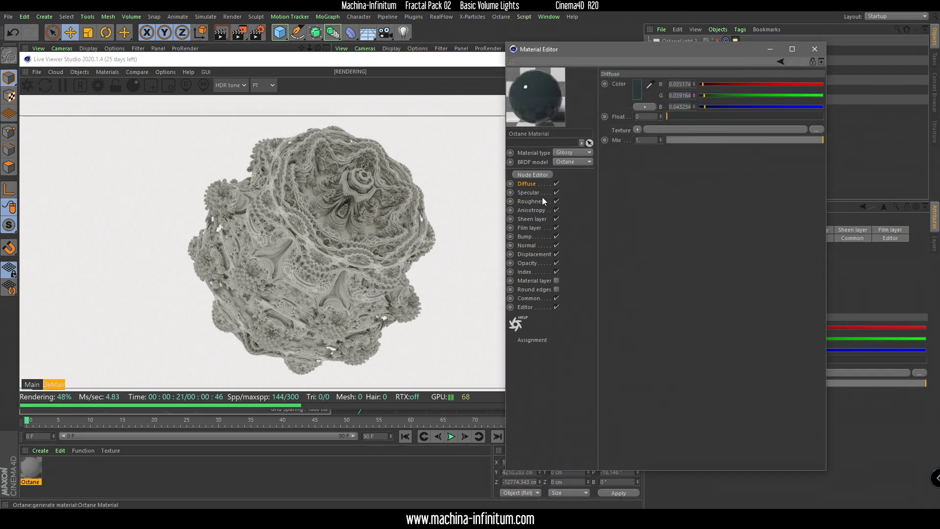
Step: Raise the Roughness float to about 0.94
{"action": "left_click", "coordinate": [528, 201]}
{"action": "left_click", "coordinate": [671, 116]}
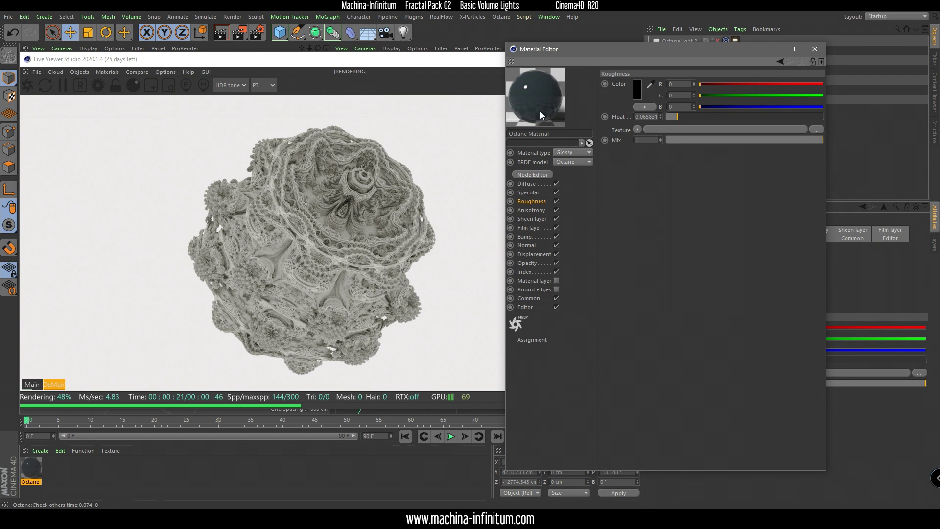
{"action": "left_click", "coordinate": [674, 116]}
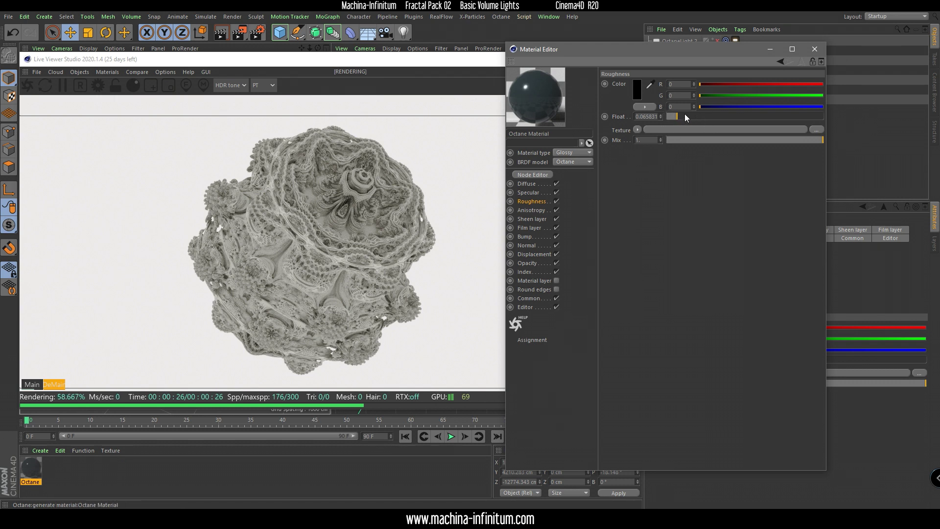
{"action": "left_click", "coordinate": [688, 116]}
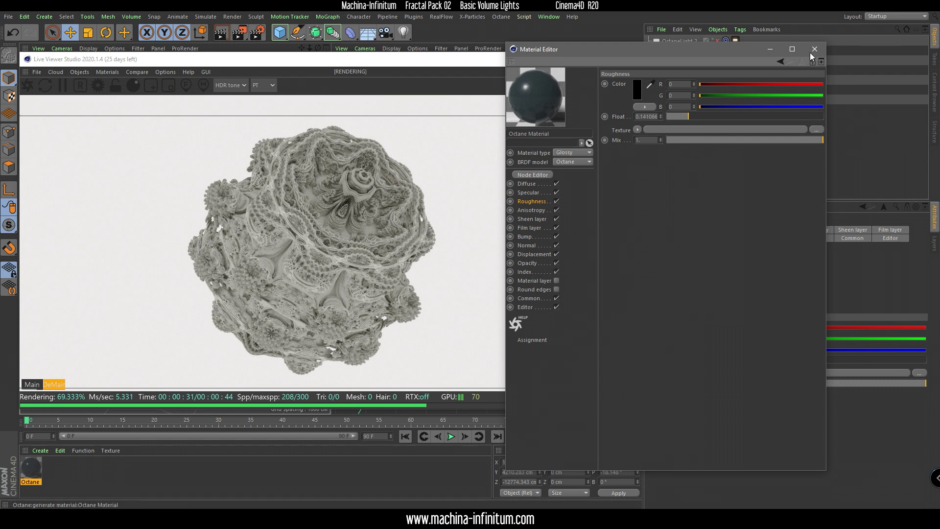
{"action": "left_click", "coordinate": [813, 116]}
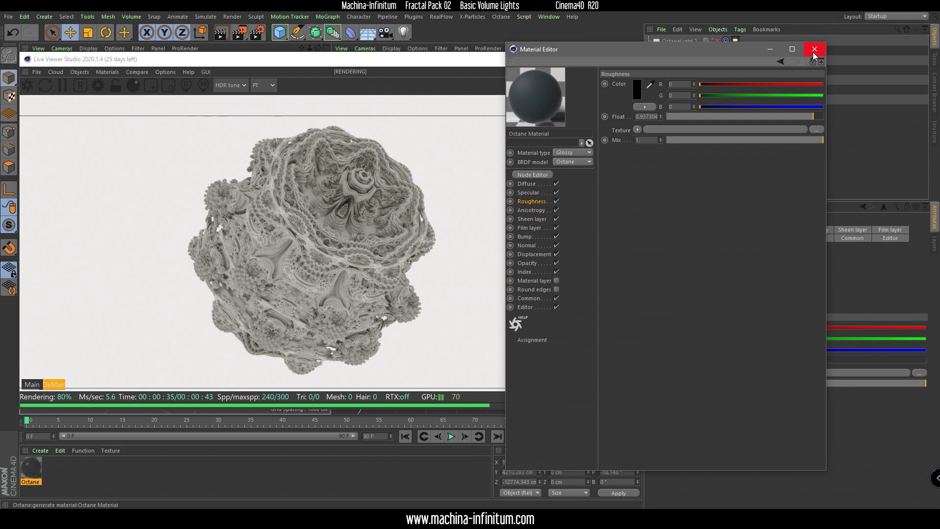
{"action": "left_click", "coordinate": [814, 49]}
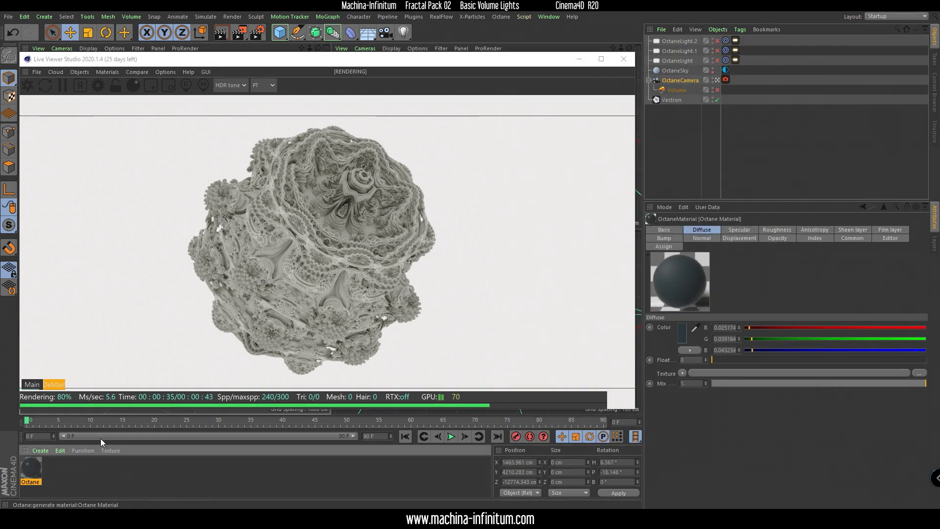
Step: Create a new Octane Material and set its type to Metallic
{"action": "left_click", "coordinate": [40, 450]}
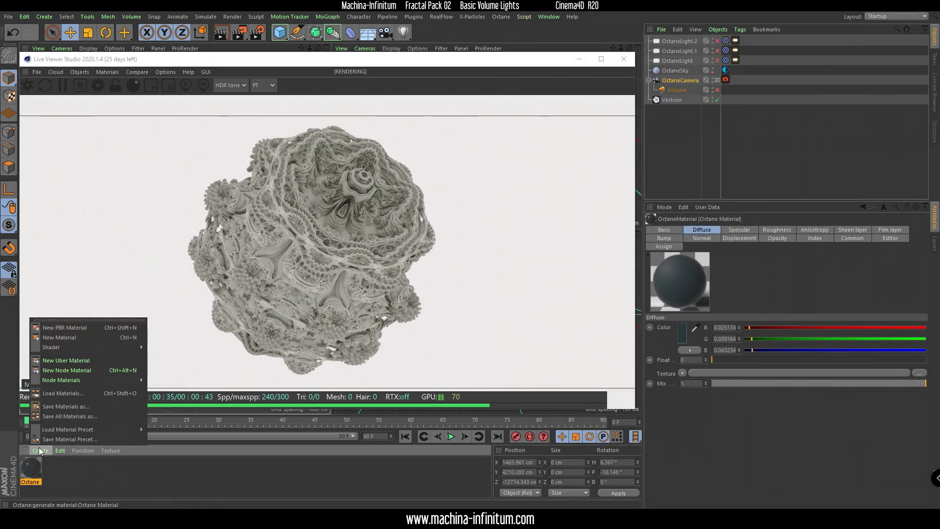
{"action": "mouse_move", "coordinate": [122, 348]}
{"action": "mouse_move", "coordinate": [212, 345]}
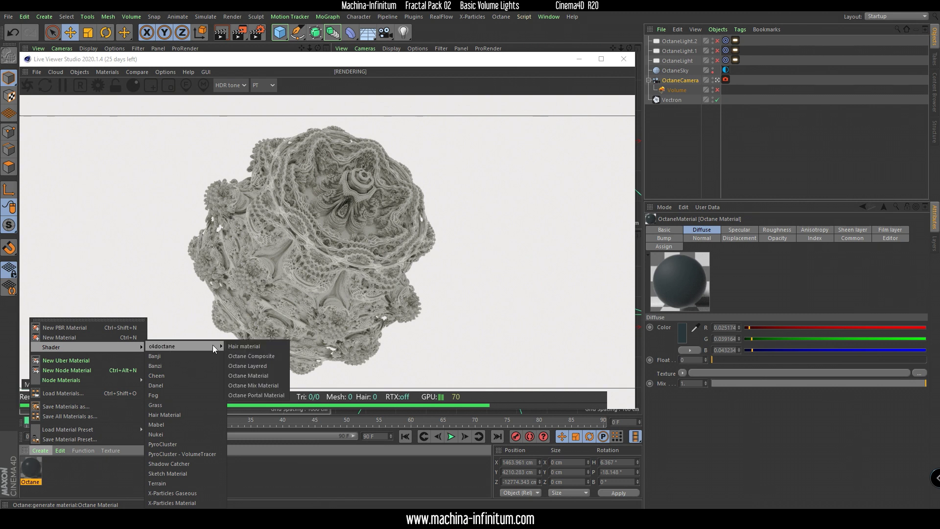
{"action": "left_click", "coordinate": [265, 376]}
{"action": "double_click", "coordinate": [31, 468]}
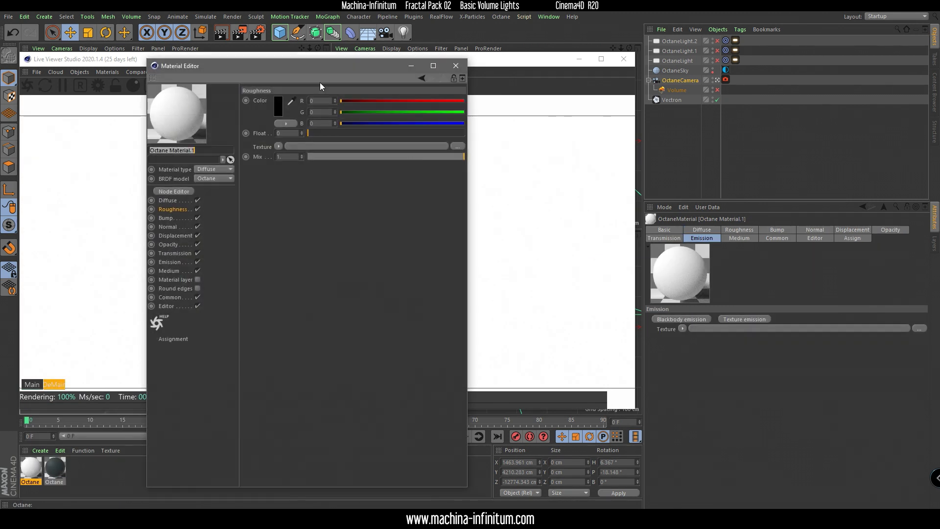
{"action": "left_click_drag", "start_coordinate": [260, 69], "coordinate": [612, 67]}
{"action": "left_click", "coordinate": [562, 168]}
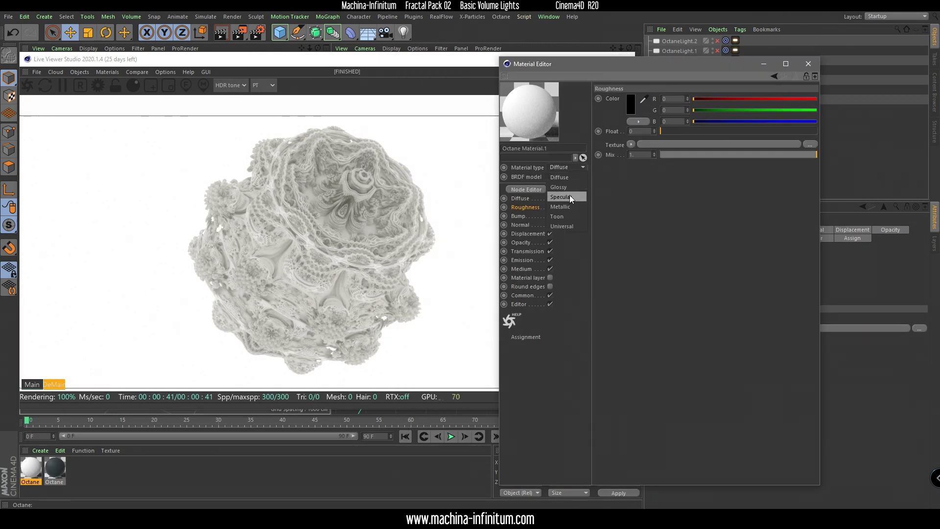
{"action": "left_click", "coordinate": [566, 200]}
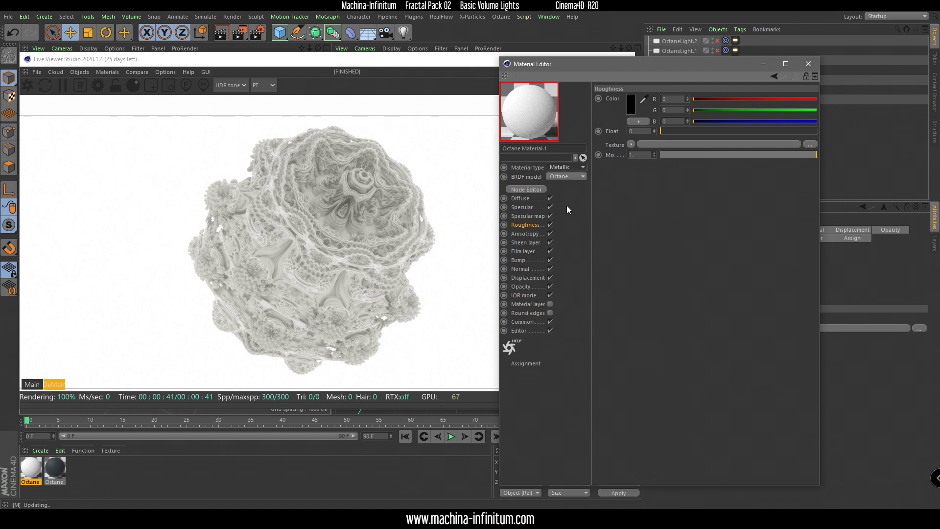
Step: Give the diffuse channel a bright olive-yellow gold colour
{"action": "left_click", "coordinate": [519, 199]}
{"action": "left_click", "coordinate": [631, 109]}
{"action": "left_click", "coordinate": [633, 120]}
{"action": "left_click", "coordinate": [594, 99]}
{"action": "left_click", "coordinate": [655, 110]}
{"action": "left_click", "coordinate": [640, 119]}
{"action": "left_click_drag", "start_coordinate": [641, 119], "coordinate": [689, 130]}
{"action": "left_click", "coordinate": [615, 135]}
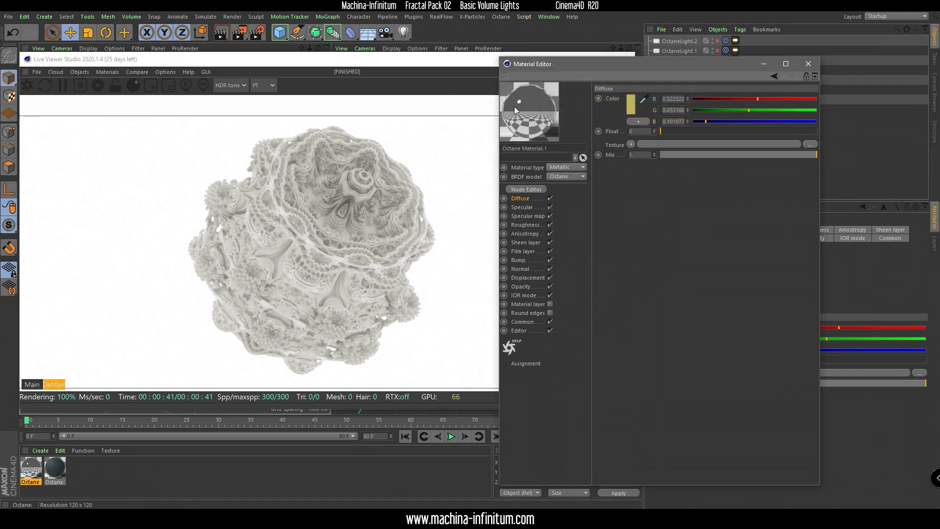
Step: Set the specular colour to ochre gold (R 0.462, G 0.371, B 0.117)
{"action": "left_click", "coordinate": [516, 208]}
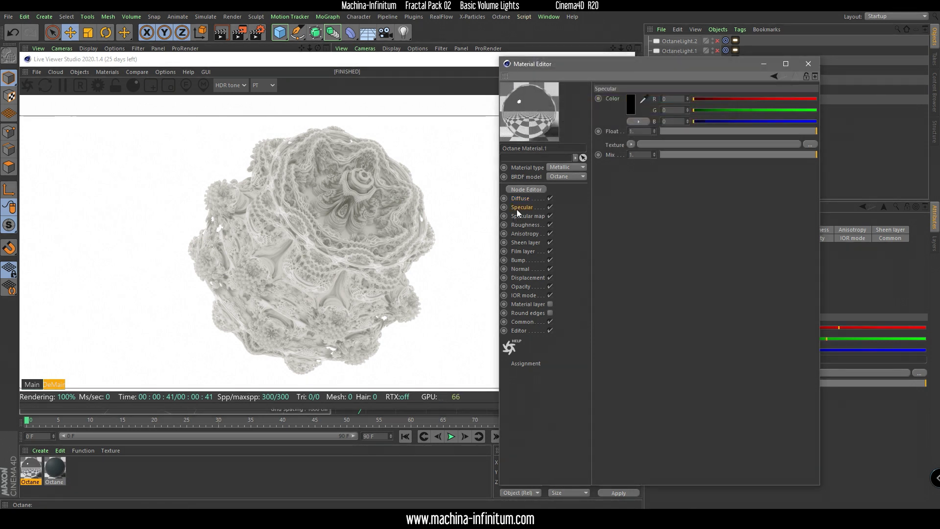
{"action": "left_click", "coordinate": [633, 106]}
{"action": "mouse_move", "coordinate": [639, 125]}
{"action": "left_mouse_down"}
{"action": "mouse_move", "coordinate": [651, 125]}
{"action": "mouse_move", "coordinate": [636, 113]}
{"action": "mouse_move", "coordinate": [647, 115]}
{"action": "left_mouse_up"}
{"action": "left_click", "coordinate": [594, 105]}
{"action": "left_click", "coordinate": [683, 126]}
{"action": "left_click", "coordinate": [615, 141]}
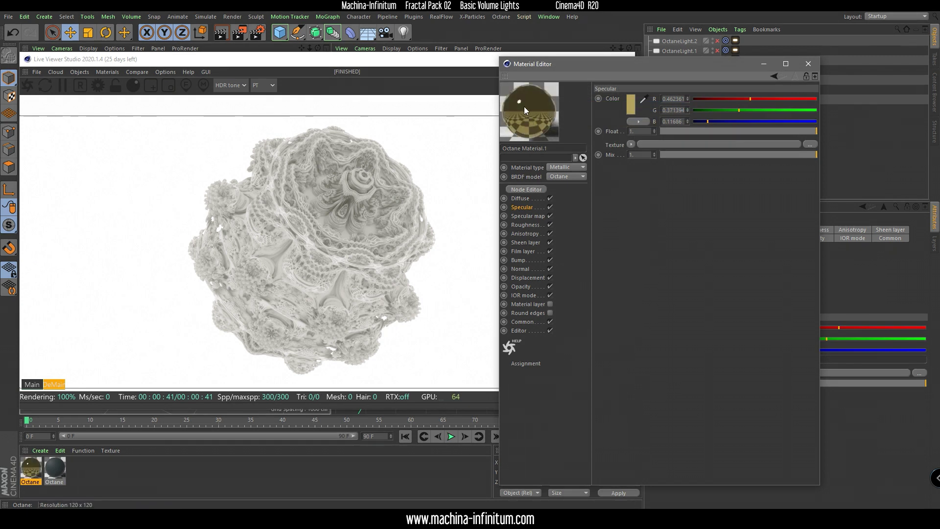
Step: Open the Roughness channel's texture shader list
{"action": "left_click", "coordinate": [525, 225]}
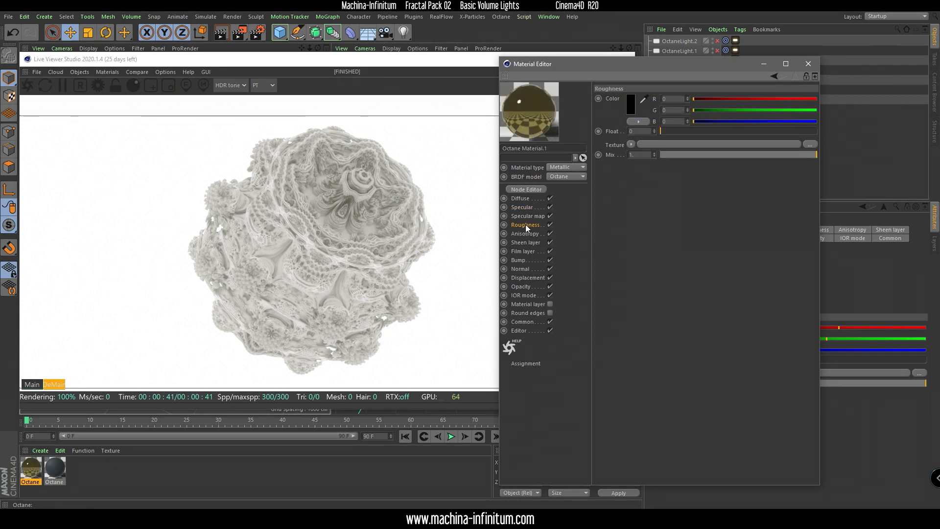
{"action": "left_click", "coordinate": [630, 146]}
{"action": "mouse_move", "coordinate": [692, 326]}
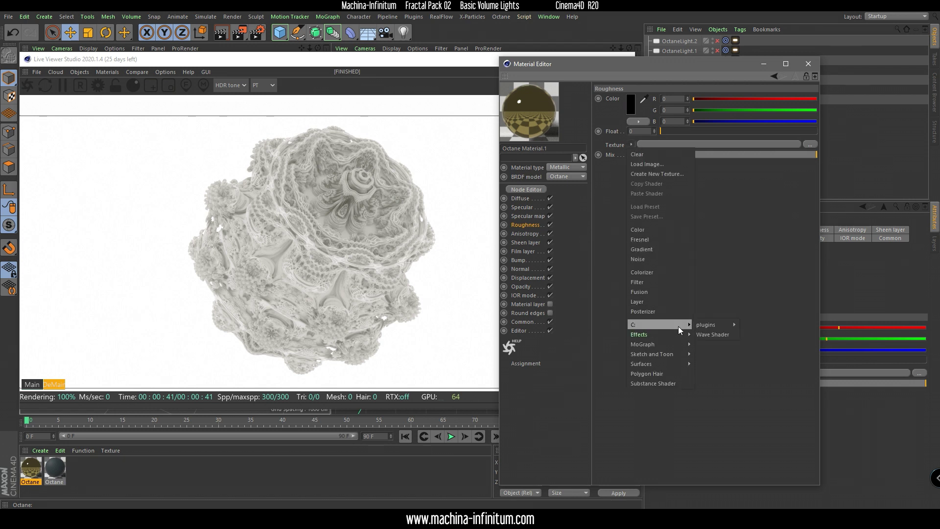
{"action": "mouse_move", "coordinate": [729, 325]}
{"action": "mouse_move", "coordinate": [759, 324]}
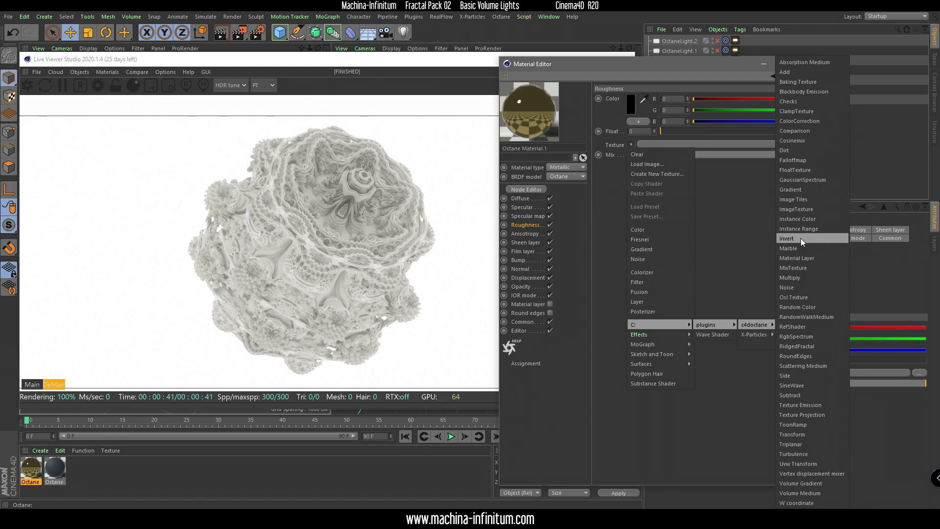
Step: Use an ImageTexture for roughness and load the 4096×4096 grunge image
{"action": "left_click", "coordinate": [807, 209]}
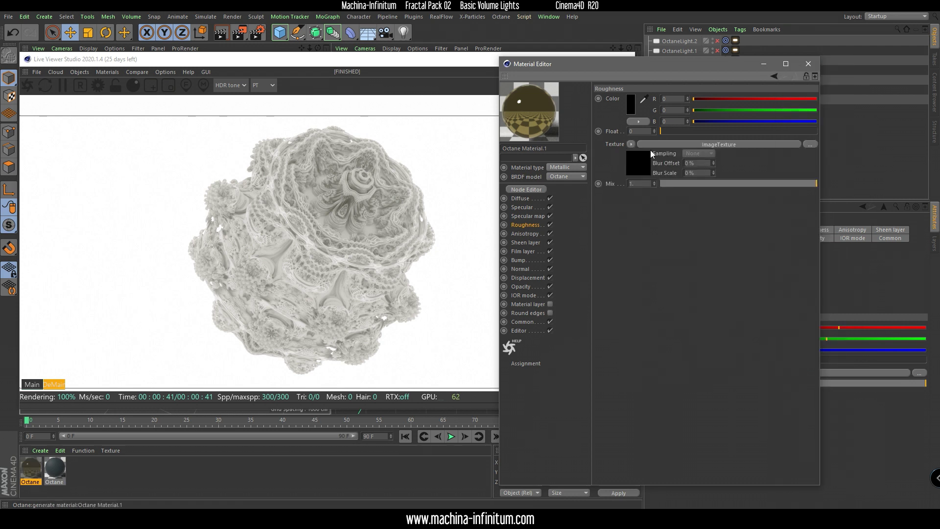
{"action": "left_click", "coordinate": [718, 143]}
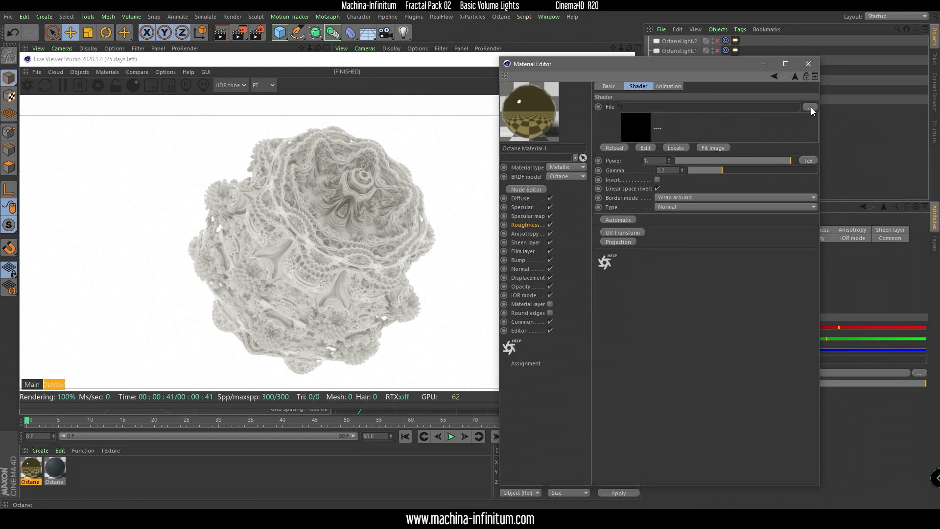
{"action": "key", "text": "Return"}
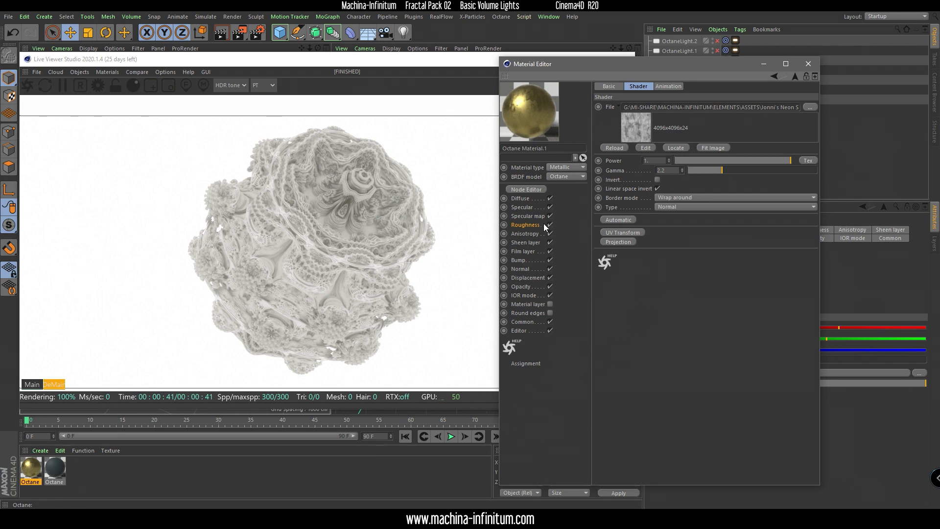
Step: Box-project the texture with locked aspect ratio and scale 0.796341
{"action": "left_click", "coordinate": [607, 242]}
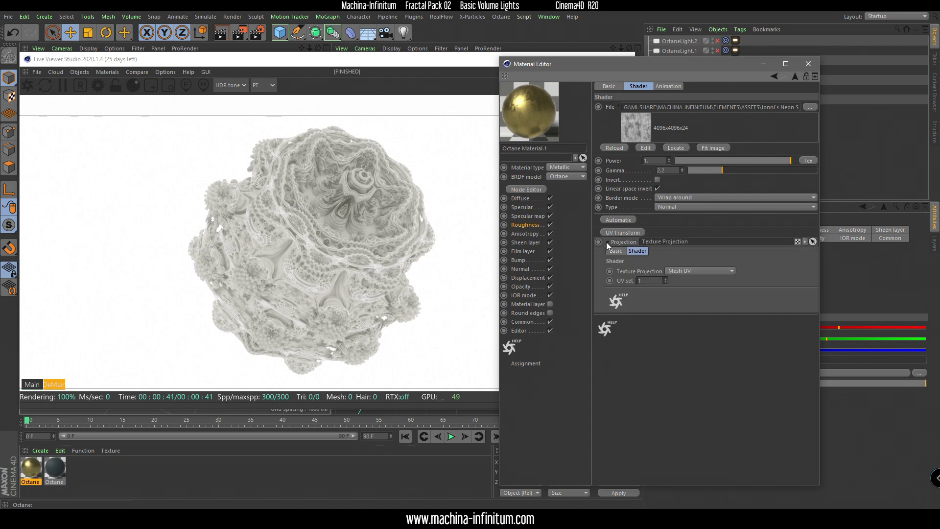
{"action": "left_click", "coordinate": [688, 271]}
{"action": "left_click", "coordinate": [686, 282]}
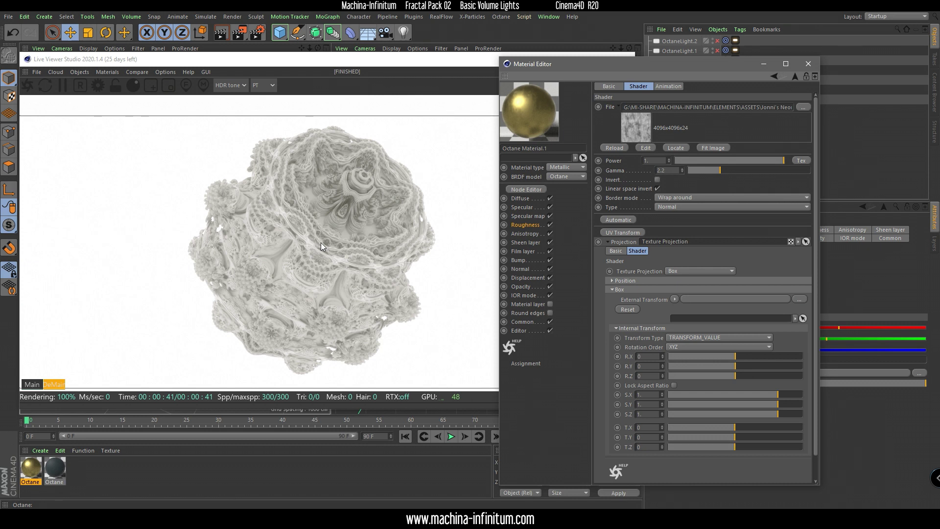
{"action": "left_click", "coordinate": [674, 385]}
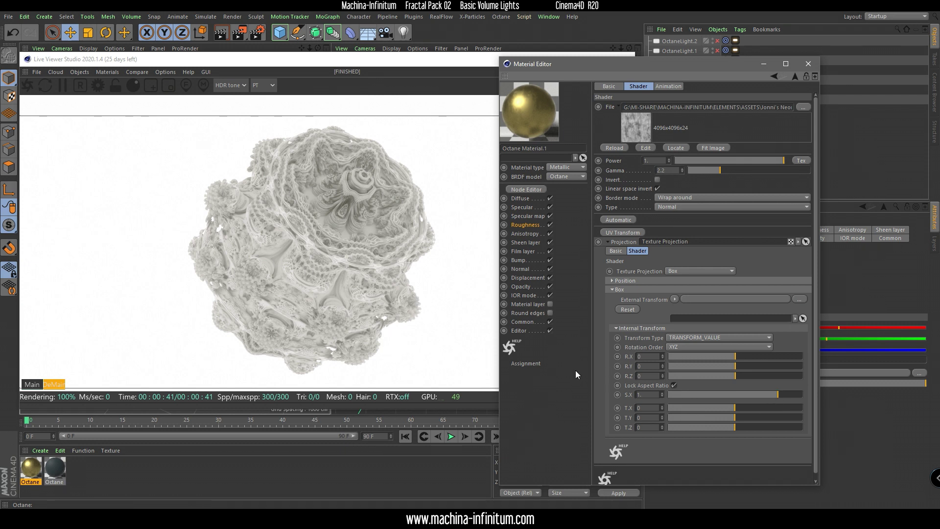
{"action": "mouse_move", "coordinate": [778, 397]}
{"action": "left_mouse_down"}
{"action": "mouse_move", "coordinate": [765, 395]}
{"action": "mouse_move", "coordinate": [774, 395]}
{"action": "left_mouse_up"}
{"action": "left_click", "coordinate": [37, 468]}
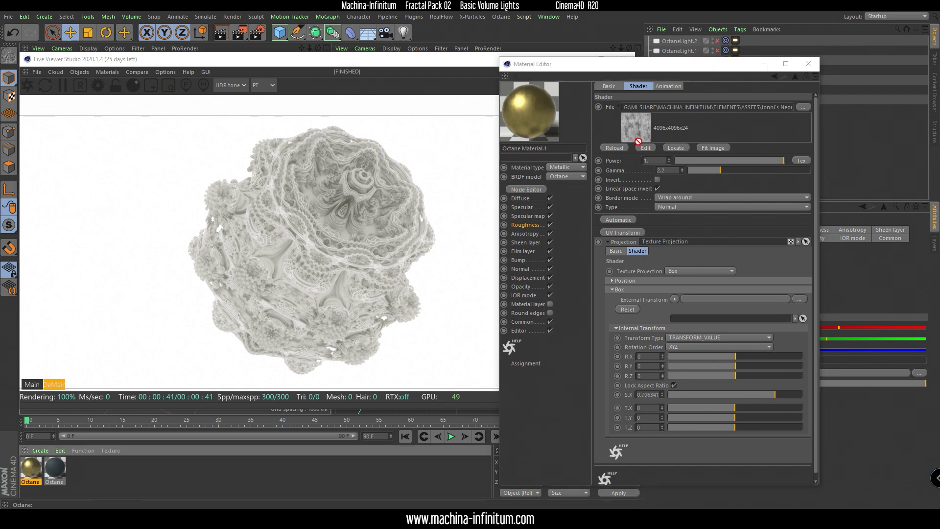
{"action": "left_click_drag", "start_coordinate": [683, 64], "coordinate": [708, 163]}
Step: Apply the gold material to the Vectron fractal and try a ray epsilon of 0.01
{"action": "left_click_drag", "start_coordinate": [656, 108], "coordinate": [670, 100]}
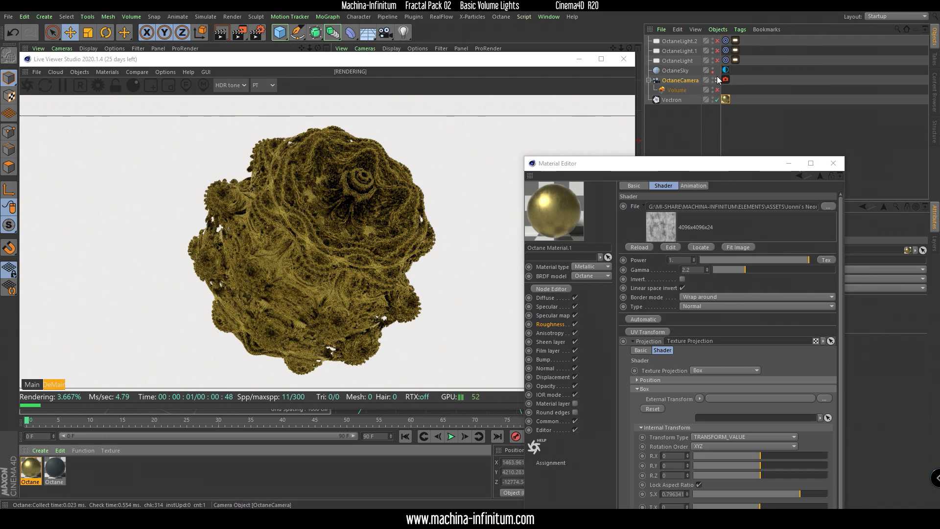
{"action": "left_click", "coordinate": [98, 86]}
{"action": "left_click_drag", "start_coordinate": [124, 101], "coordinate": [151, 104]}
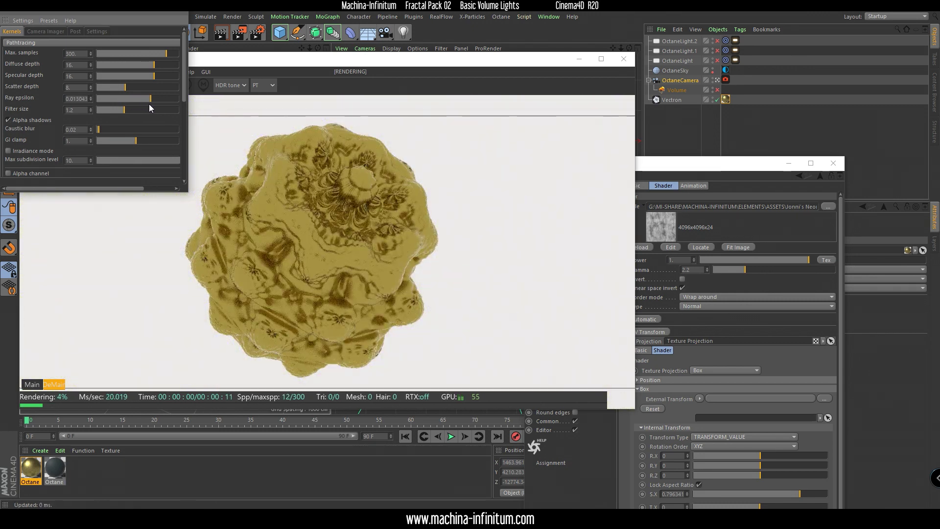
{"action": "left_click", "coordinate": [181, 11]}
{"action": "left_click_drag", "start_coordinate": [688, 163], "coordinate": [730, 68]}
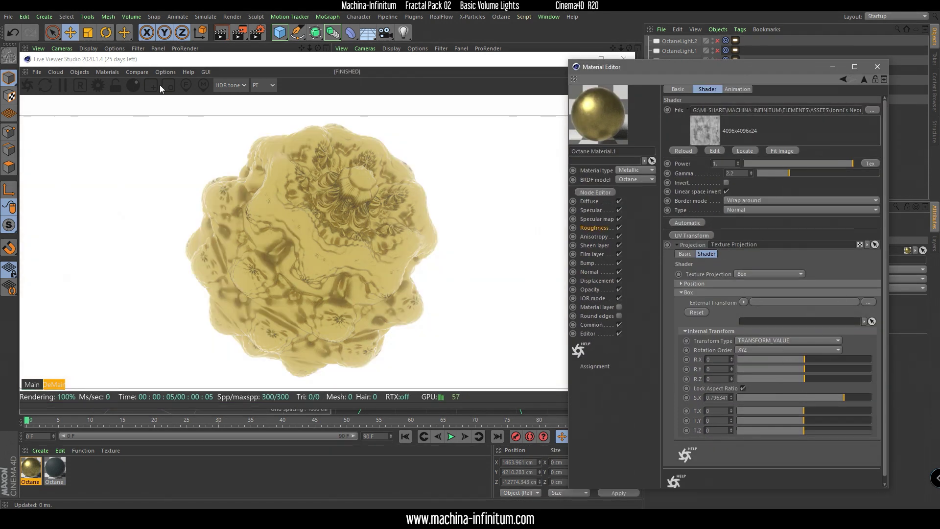
Step: Draw a render region over the fractal's centre and retune the texture scale to 1.437123
{"action": "left_click", "coordinate": [151, 85]}
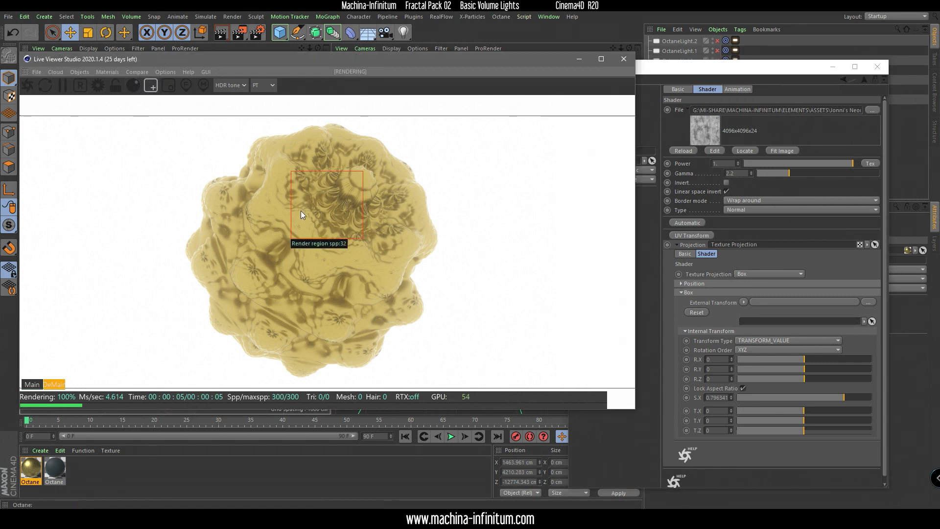
{"action": "left_click_drag", "start_coordinate": [244, 168], "coordinate": [392, 302]}
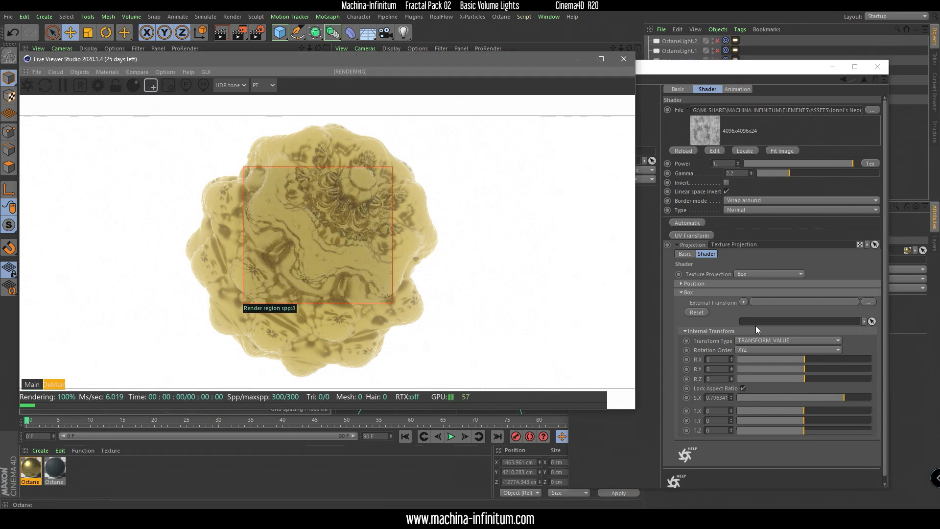
{"action": "mouse_move", "coordinate": [840, 399]}
{"action": "left_mouse_down"}
{"action": "mouse_move", "coordinate": [777, 399]}
{"action": "mouse_move", "coordinate": [829, 401]}
{"action": "left_mouse_up"}
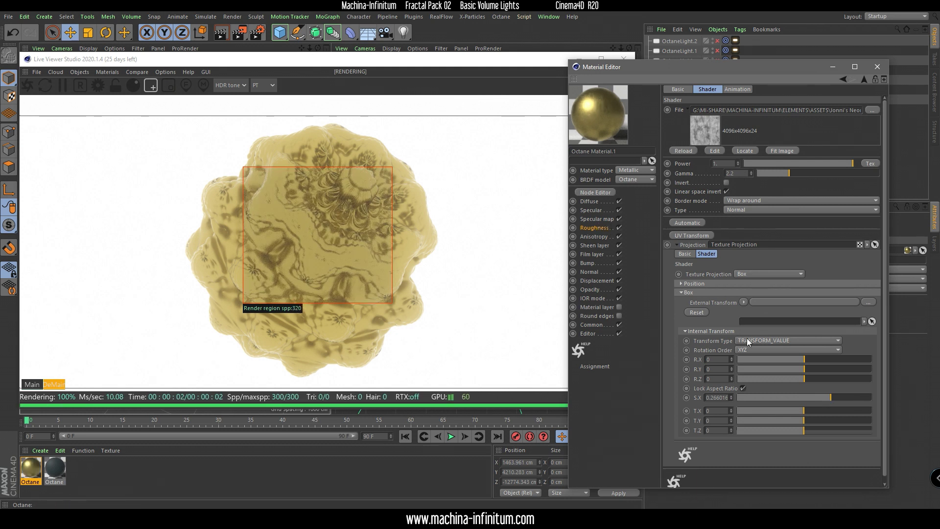
{"action": "mouse_move", "coordinate": [840, 395]}
{"action": "left_mouse_down"}
{"action": "mouse_move", "coordinate": [832, 397]}
{"action": "mouse_move", "coordinate": [849, 400]}
{"action": "left_mouse_up"}
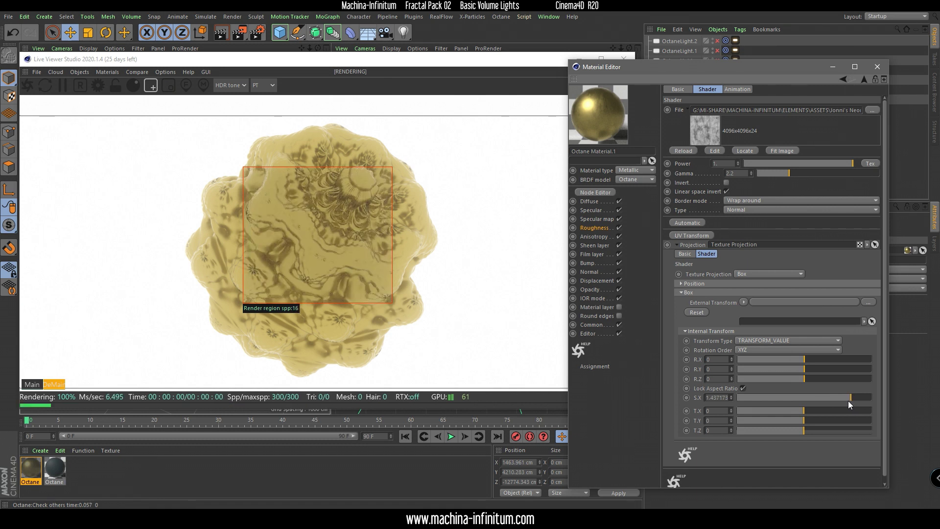
{"action": "left_click", "coordinate": [877, 67]}
Step: Lower ray epsilon to 0.000838 in the Octane settings
{"action": "left_click", "coordinate": [98, 85]}
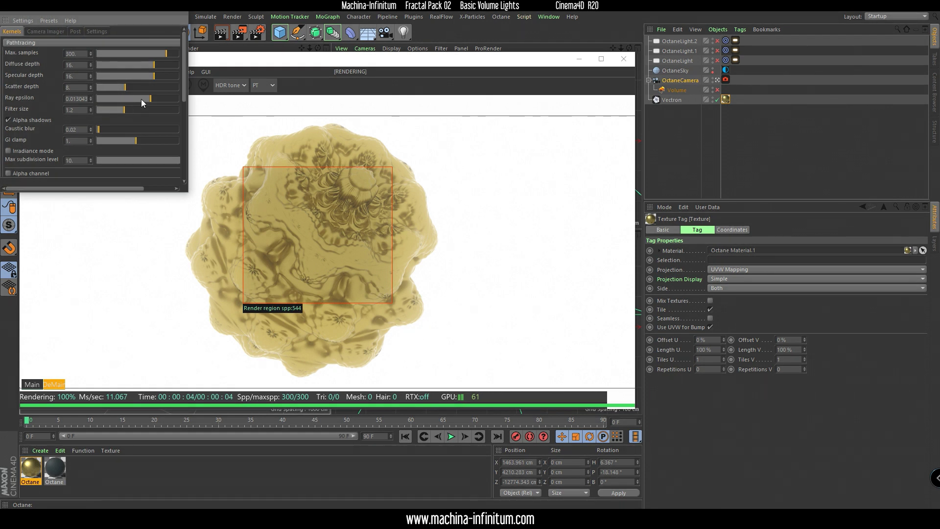
{"action": "left_click", "coordinate": [134, 97]}
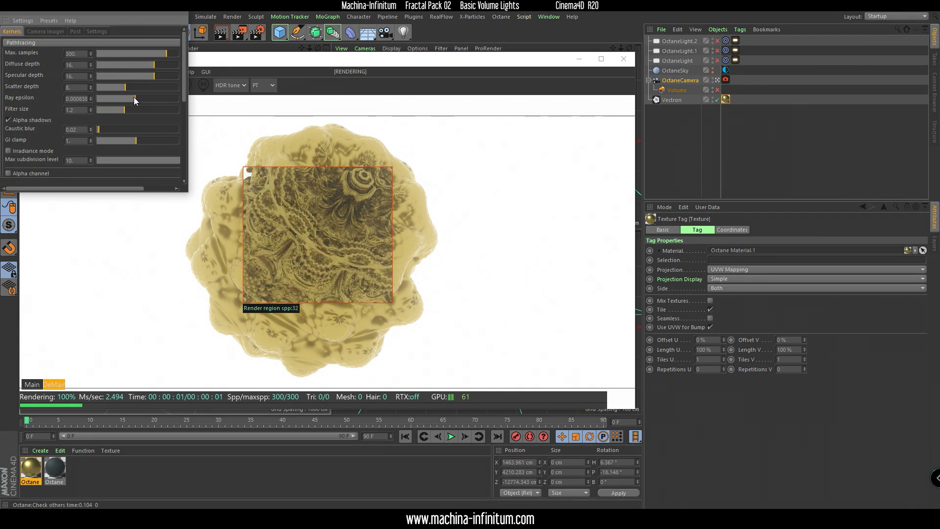
{"action": "left_click", "coordinate": [177, 11]}
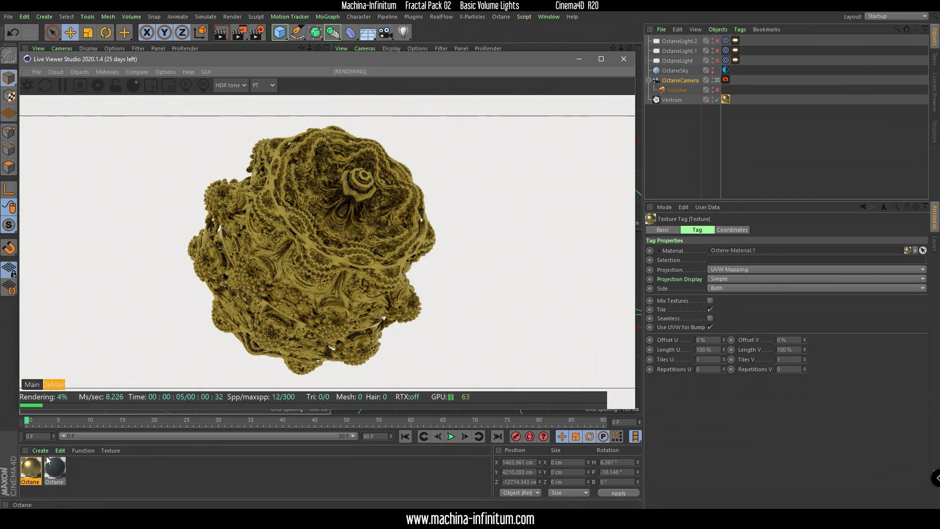
Step: Add a new Octane material, check it in the Material Editor, then delete the spare white material
{"action": "left_click", "coordinate": [41, 450]}
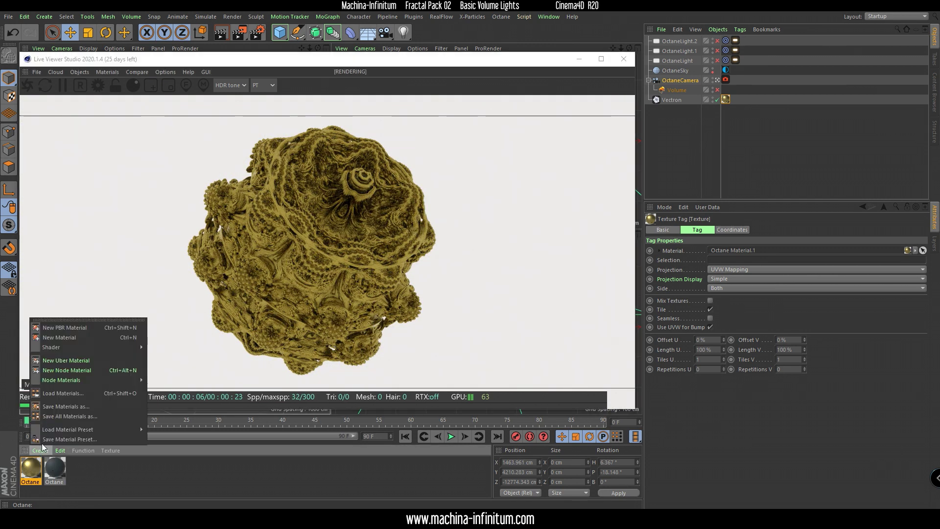
{"action": "mouse_move", "coordinate": [66, 346]}
{"action": "mouse_move", "coordinate": [160, 347]}
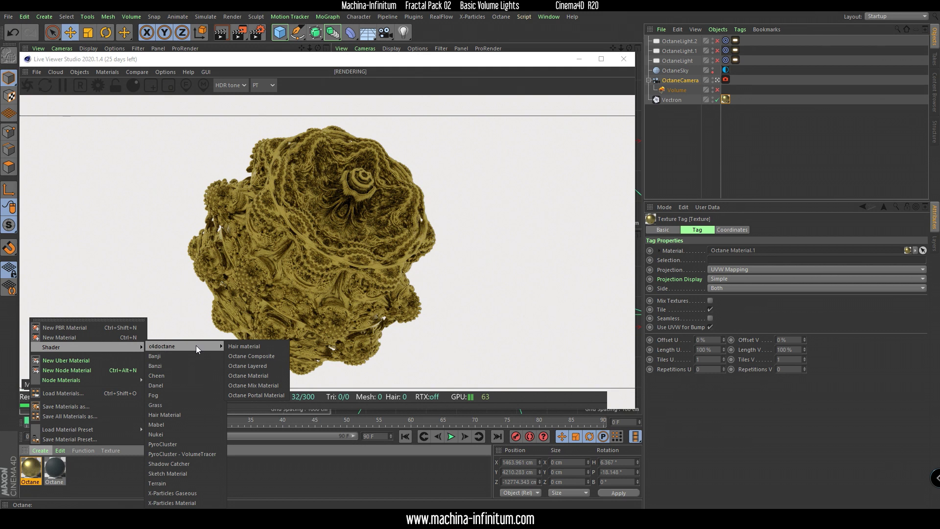
{"action": "left_click", "coordinate": [250, 376]}
{"action": "double_click", "coordinate": [28, 469]}
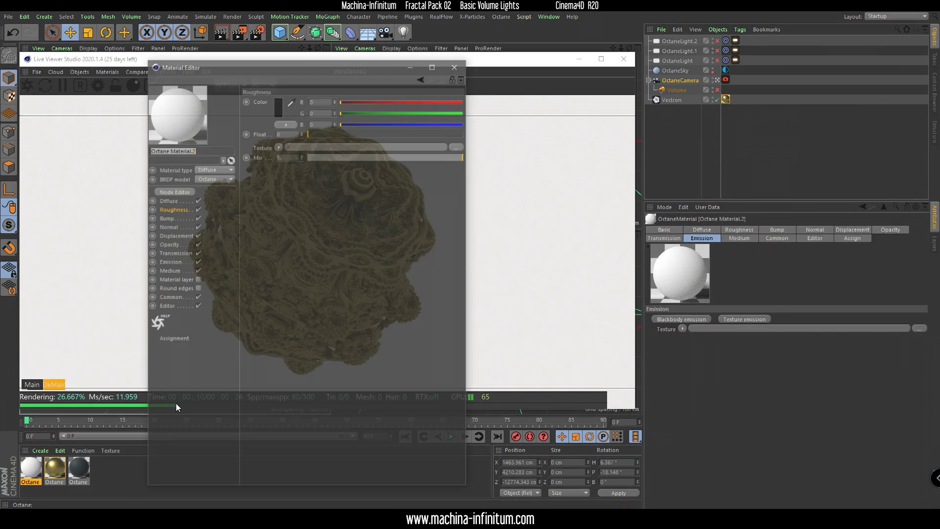
{"action": "left_click_drag", "start_coordinate": [326, 69], "coordinate": [525, 81]}
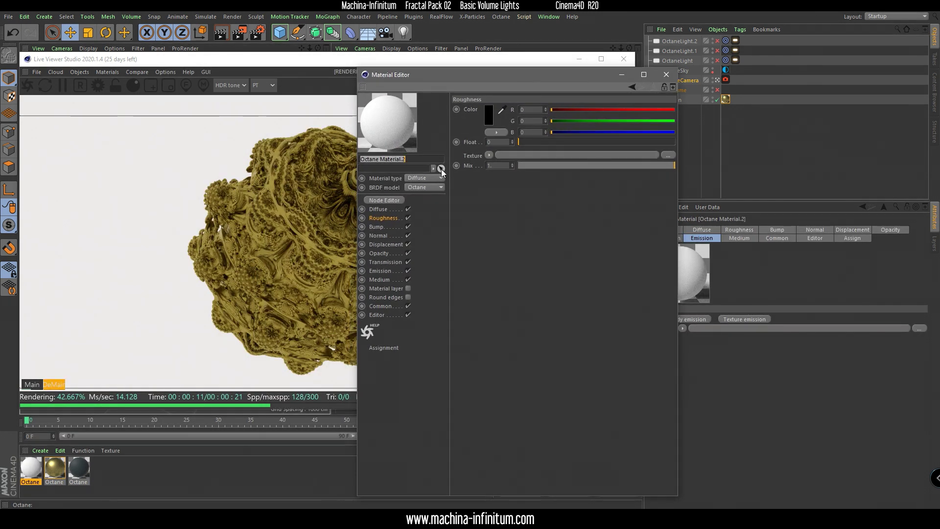
{"action": "left_click", "coordinate": [666, 74]}
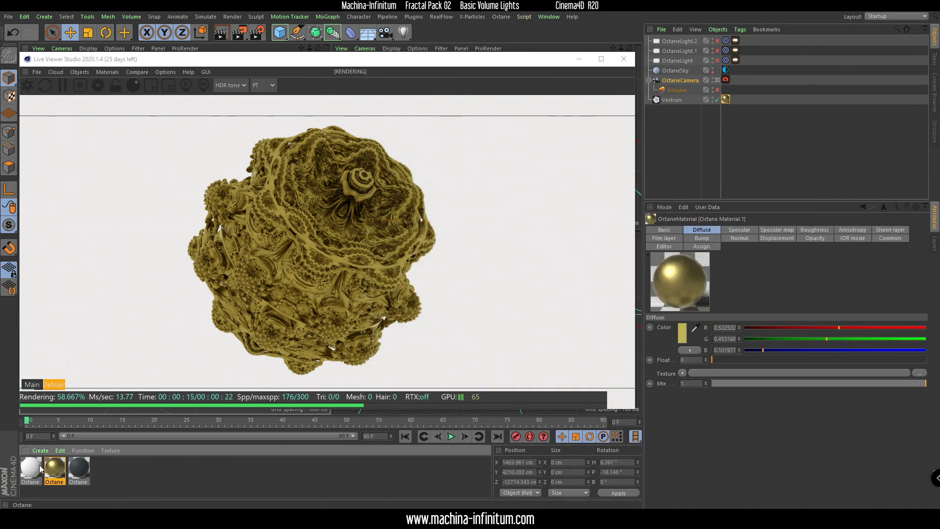
{"action": "key", "text": "Delete"}
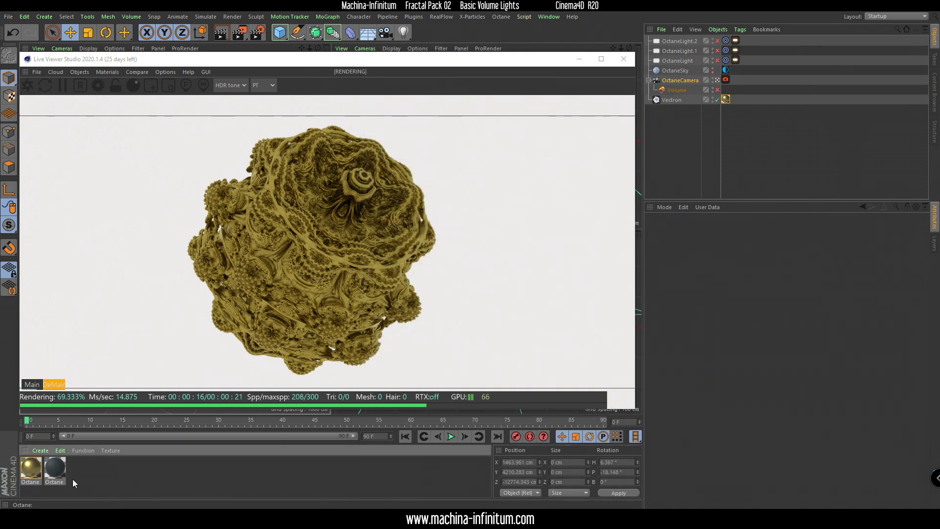
Step: Create an Octane Mix Material with gold Octane Material.1 as Material1 and dark Octane Material as Material2
{"action": "left_click", "coordinate": [41, 451]}
{"action": "mouse_move", "coordinate": [69, 346]}
{"action": "mouse_move", "coordinate": [171, 345]}
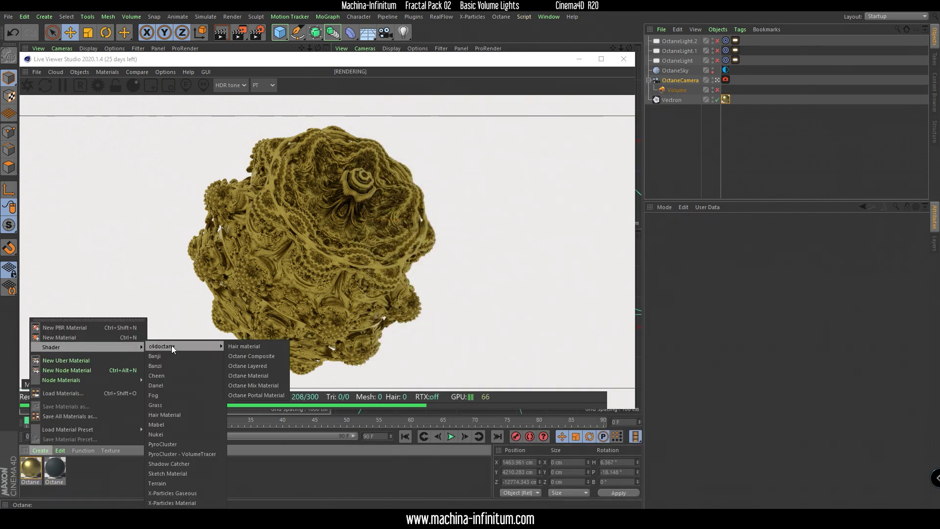
{"action": "left_click", "coordinate": [253, 385]}
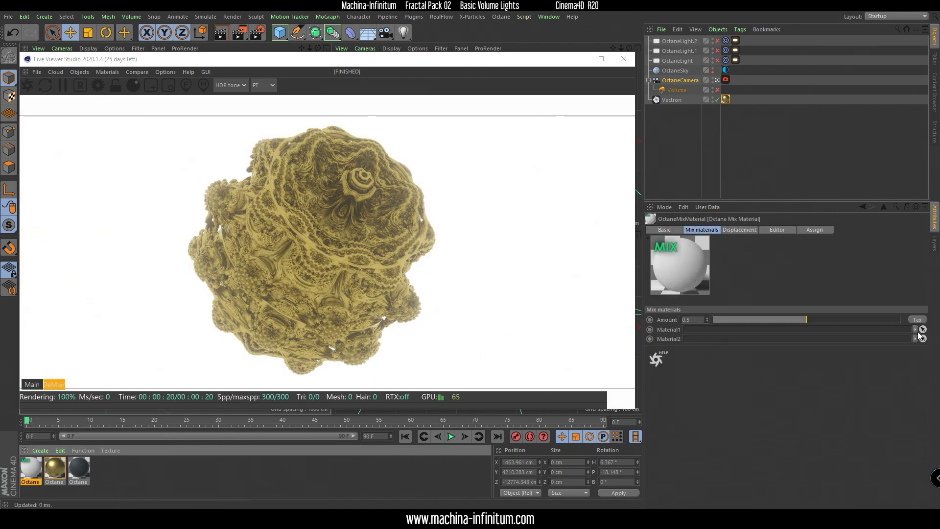
{"action": "left_click", "coordinate": [922, 329]}
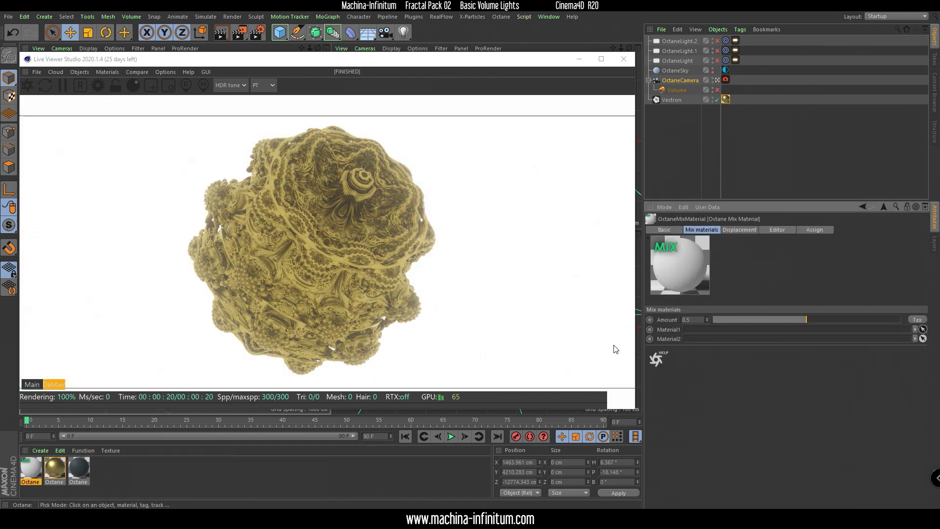
{"action": "left_click", "coordinate": [56, 467]}
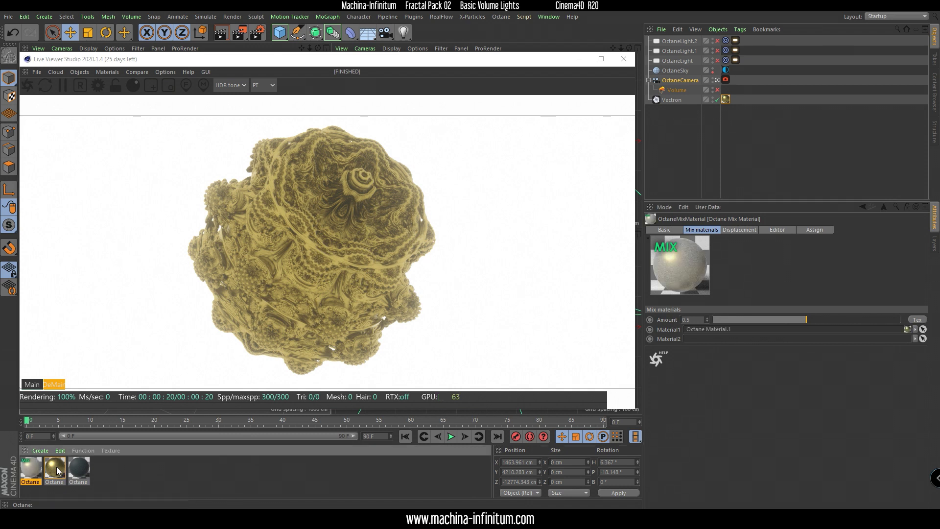
{"action": "left_click", "coordinate": [923, 338]}
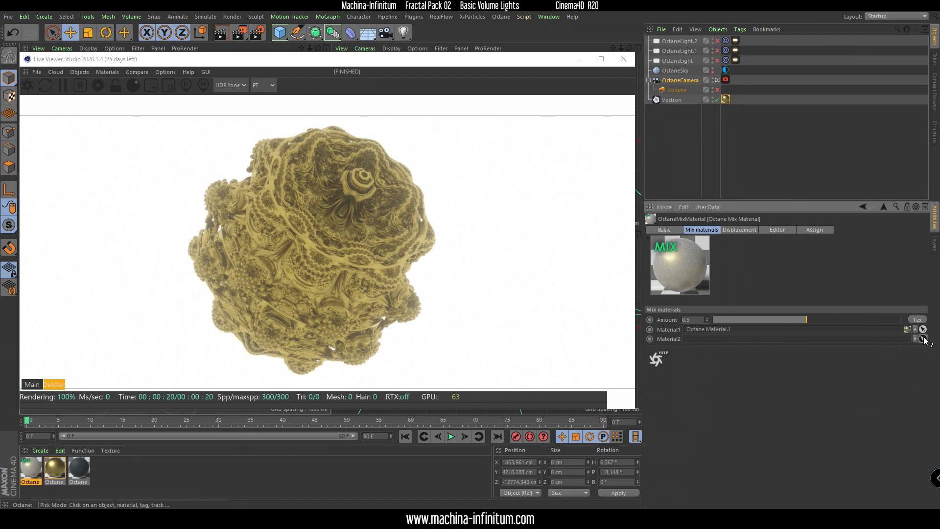
{"action": "left_click", "coordinate": [85, 466]}
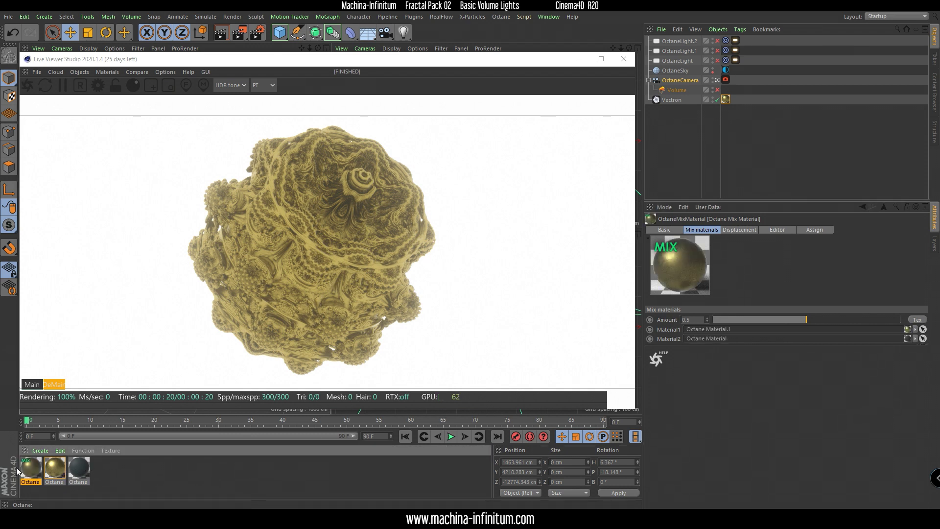
Step: Apply the Mix Material to Vectron and drive its Amount with an Octane Gradient texture
{"action": "left_click_drag", "start_coordinate": [728, 100], "coordinate": [727, 100]}
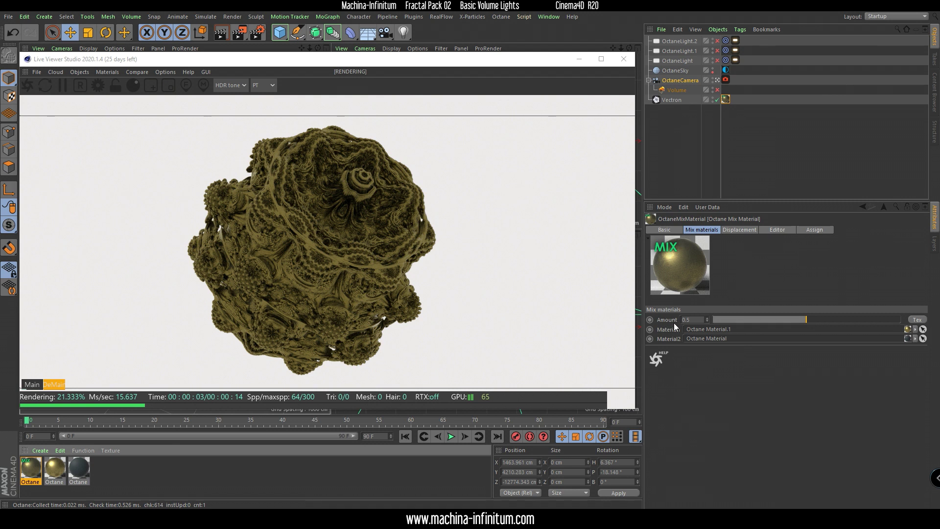
{"action": "left_click", "coordinate": [918, 320]}
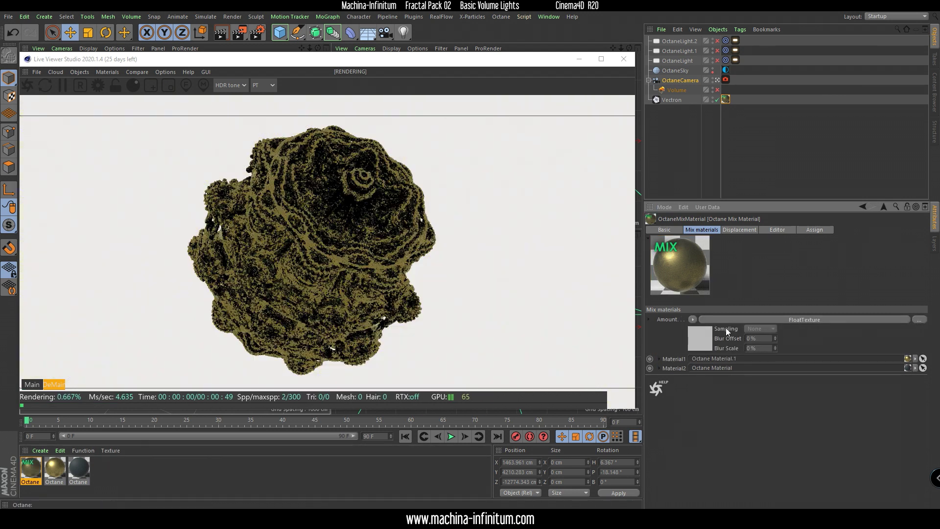
{"action": "left_click", "coordinate": [694, 320]}
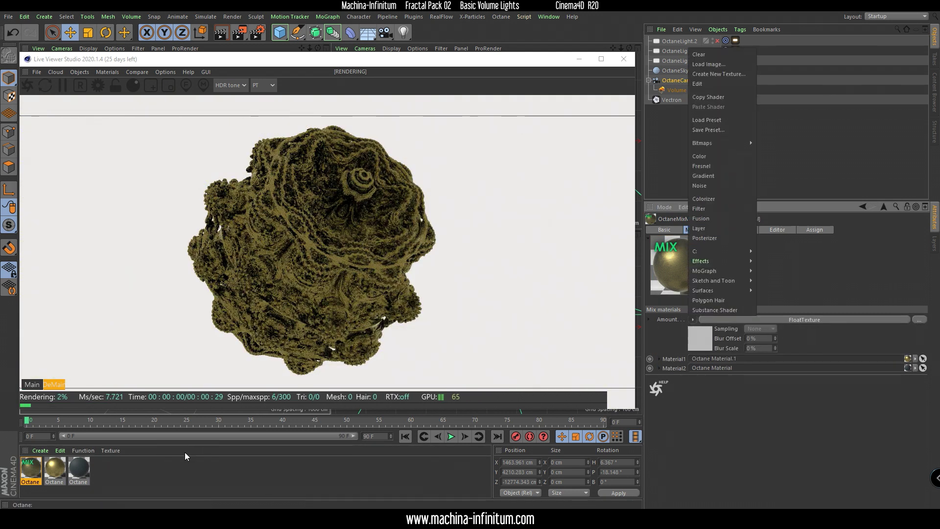
{"action": "mouse_move", "coordinate": [712, 252]}
{"action": "mouse_move", "coordinate": [789, 249]}
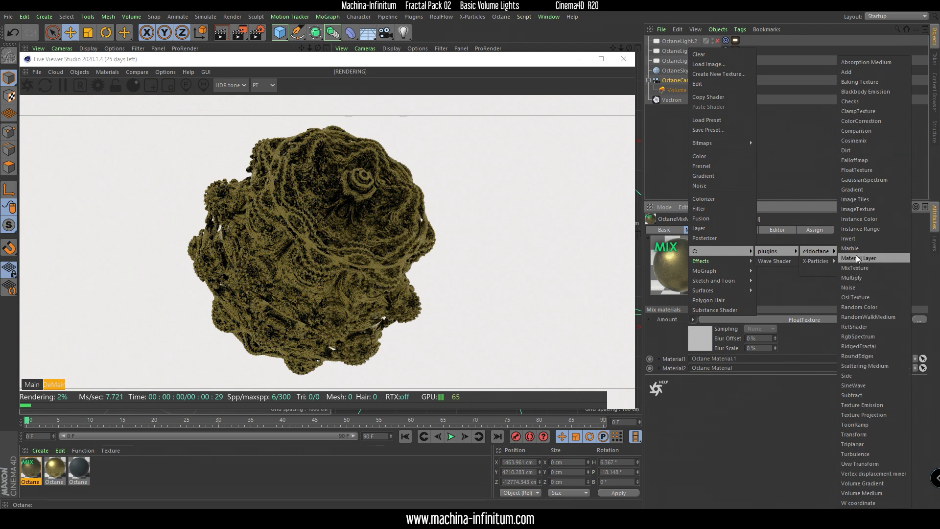
{"action": "left_click", "coordinate": [856, 190]}
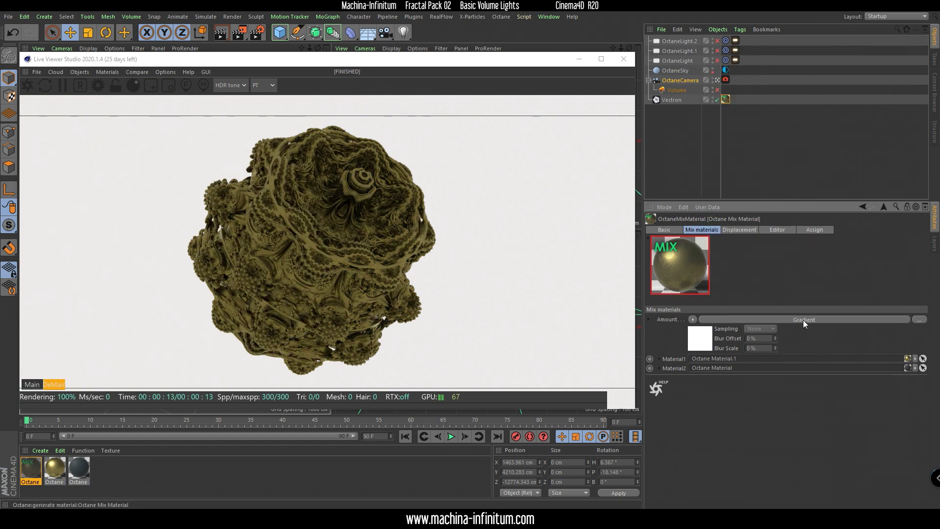
Step: In the mix material's node graph, replace the Gradient's FloatTexture input with an OSL texture
{"action": "double_click", "coordinate": [30, 467]}
{"action": "left_click_drag", "start_coordinate": [232, 75], "coordinate": [691, 83]}
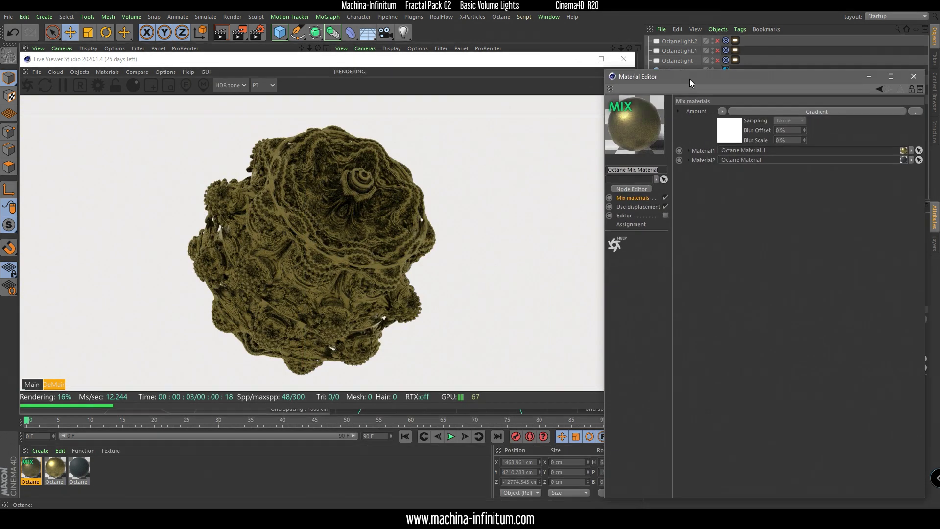
{"action": "left_click", "coordinate": [634, 187]}
{"action": "left_click_drag", "start_coordinate": [505, 102], "coordinate": [735, 72]}
{"action": "left_click_drag", "start_coordinate": [559, 237], "coordinate": [530, 221]}
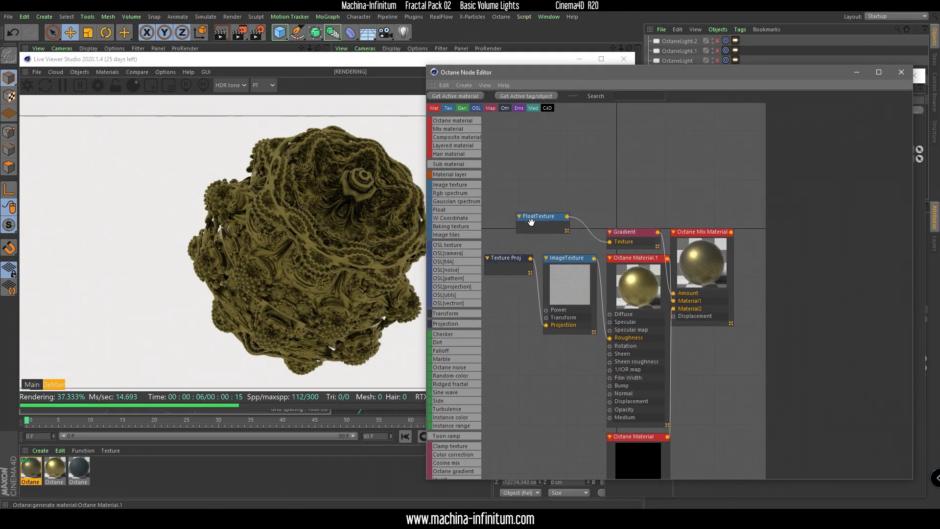
{"action": "key", "text": "Delete"}
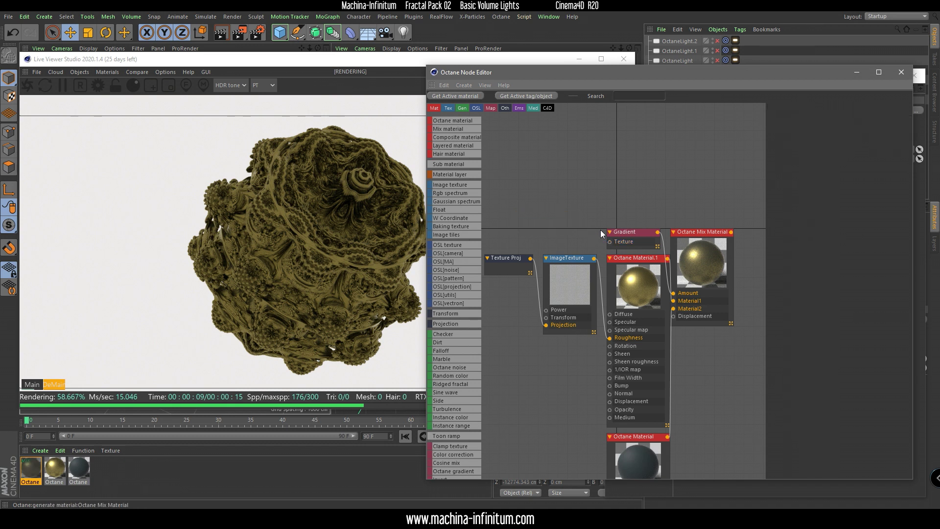
{"action": "left_click_drag", "start_coordinate": [609, 245], "coordinate": [571, 247]}
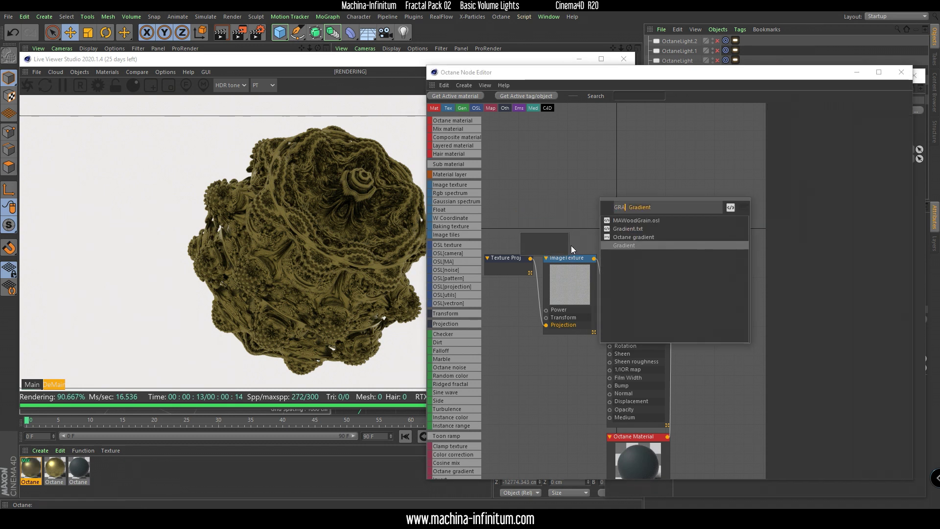
{"action": "type", "text": "float"}
{"action": "key", "text": "Escape"}
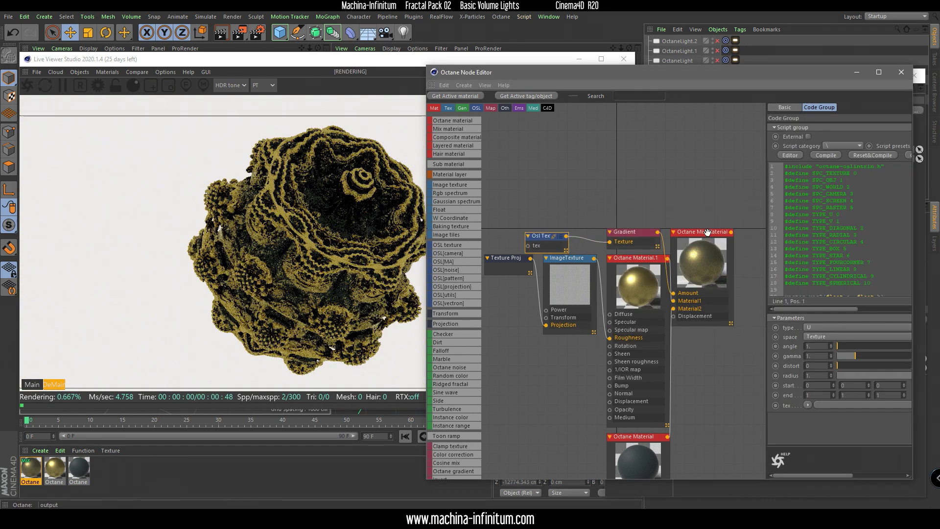
Step: Rearrange the Gradient knots into a narrow white band on black
{"action": "left_click", "coordinate": [630, 233]}
{"action": "left_click_drag", "start_coordinate": [766, 212], "coordinate": [612, 212]}
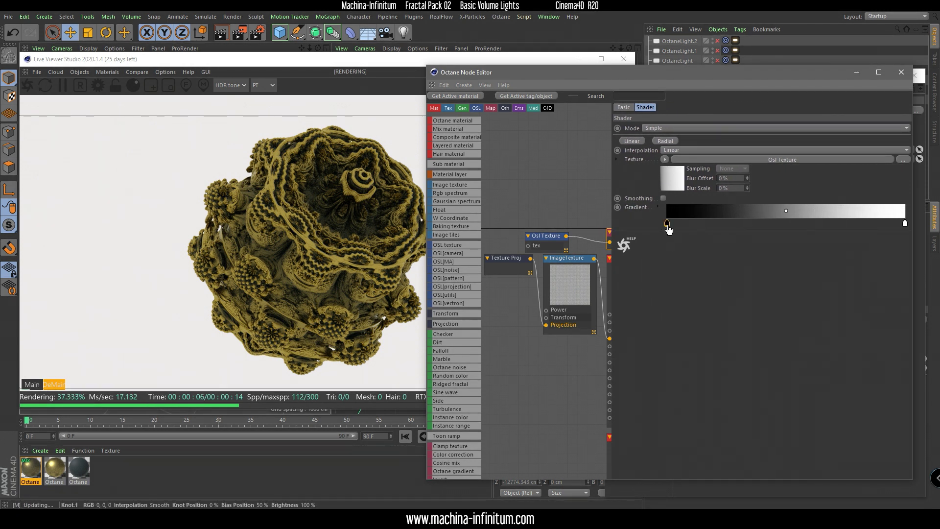
{"action": "left_click_drag", "start_coordinate": [667, 223], "coordinate": [816, 224]}
{"action": "left_click", "coordinate": [675, 221]}
{"action": "left_click_drag", "start_coordinate": [678, 227], "coordinate": [904, 225]}
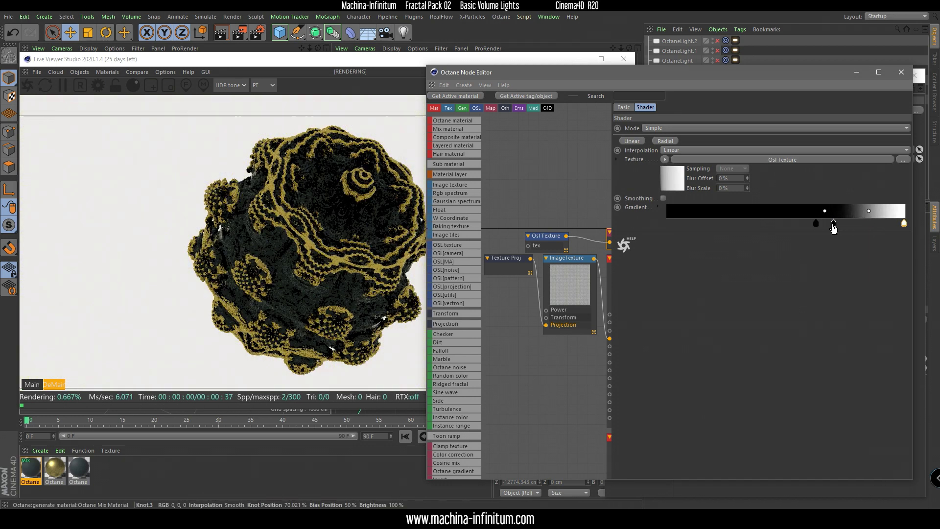
{"action": "left_click_drag", "start_coordinate": [834, 224], "coordinate": [887, 228]}
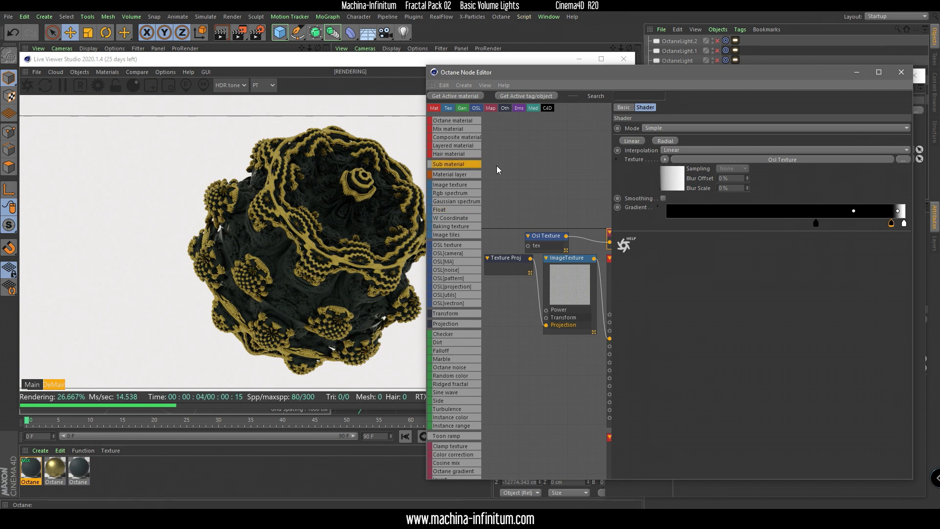
{"action": "left_click", "coordinate": [774, 157]}
Step: Set the OSL texture's angle to about 28.47 and close the Node Editor
{"action": "left_click", "coordinate": [547, 241]}
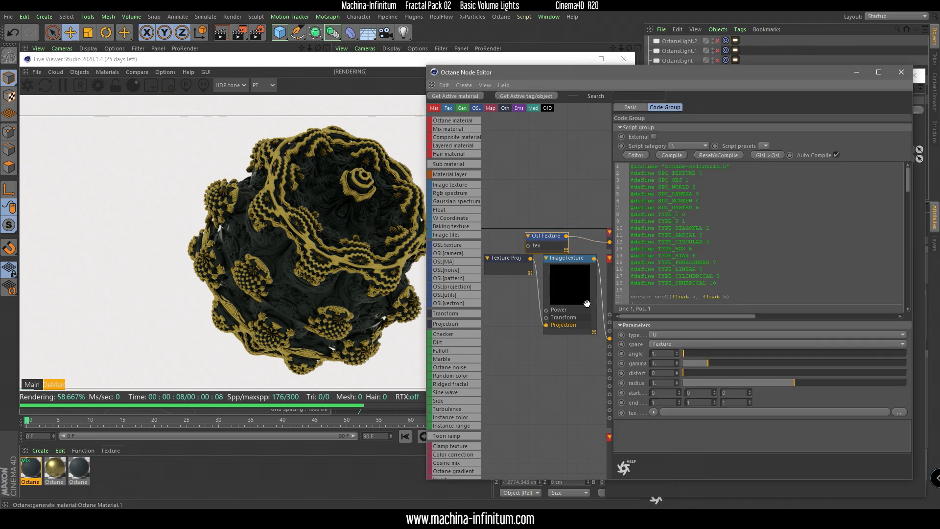
{"action": "left_click_drag", "start_coordinate": [688, 354], "coordinate": [829, 347]}
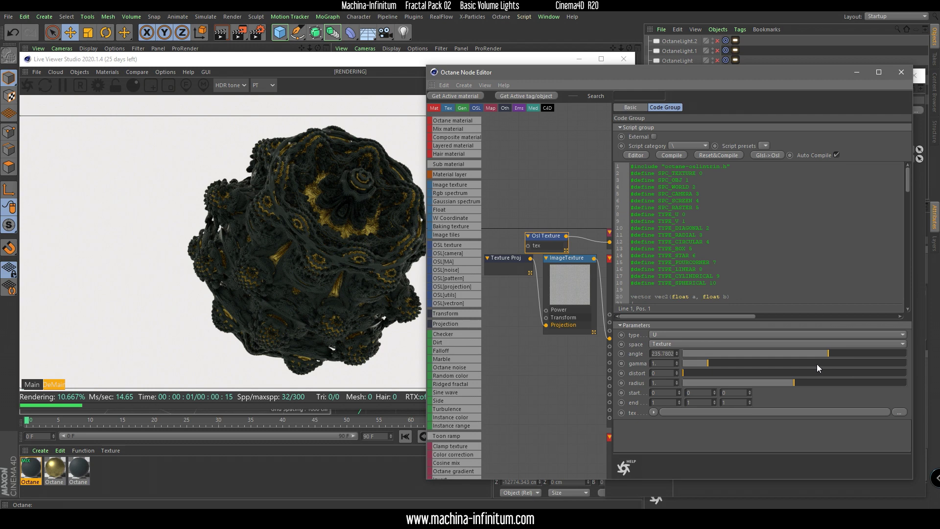
{"action": "left_click_drag", "start_coordinate": [826, 352], "coordinate": [733, 354]}
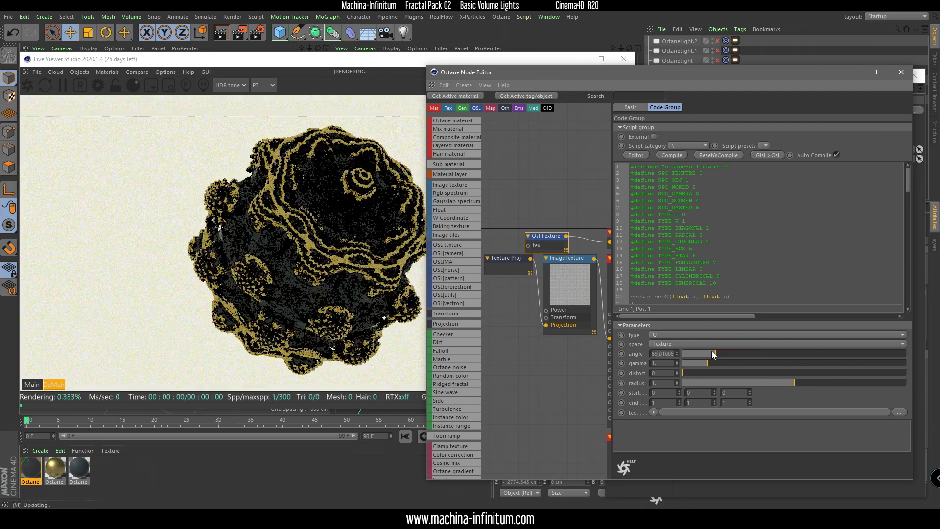
{"action": "left_click", "coordinate": [902, 72]}
Step: Select the Vectron object and drag its UScale to change the surface pattern
{"action": "left_click", "coordinate": [913, 76]}
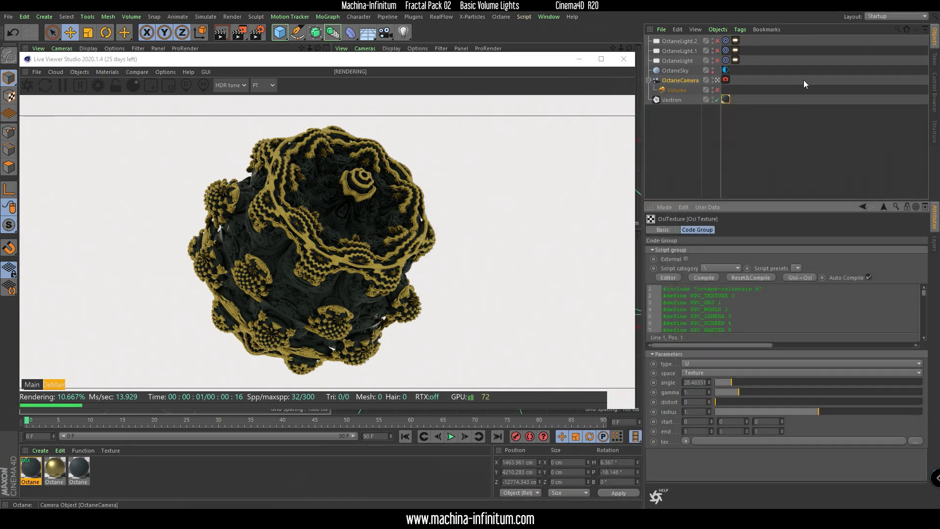
{"action": "left_click", "coordinate": [670, 101]}
{"action": "left_click_drag", "start_coordinate": [764, 200], "coordinate": [763, 120]}
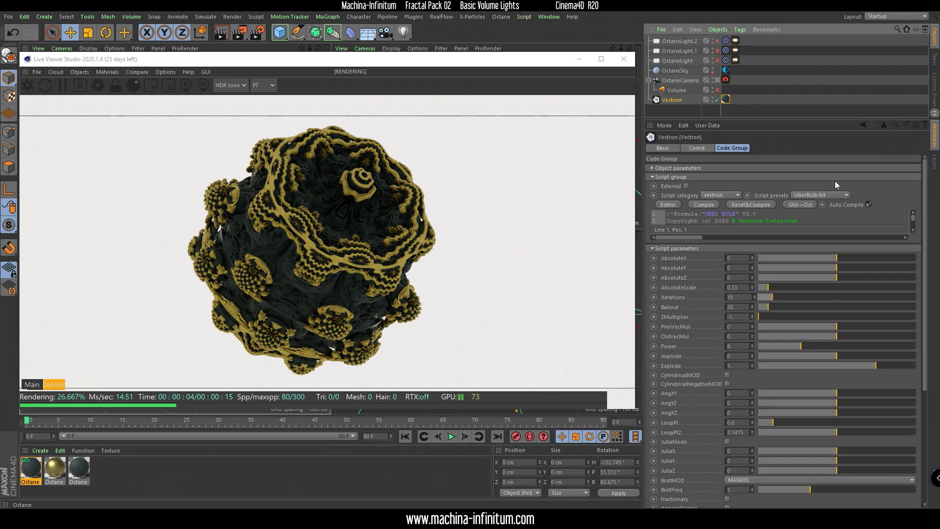
{"action": "scroll", "coordinate": [926, 246], "scroll_direction": "down", "scroll_amount": 6}
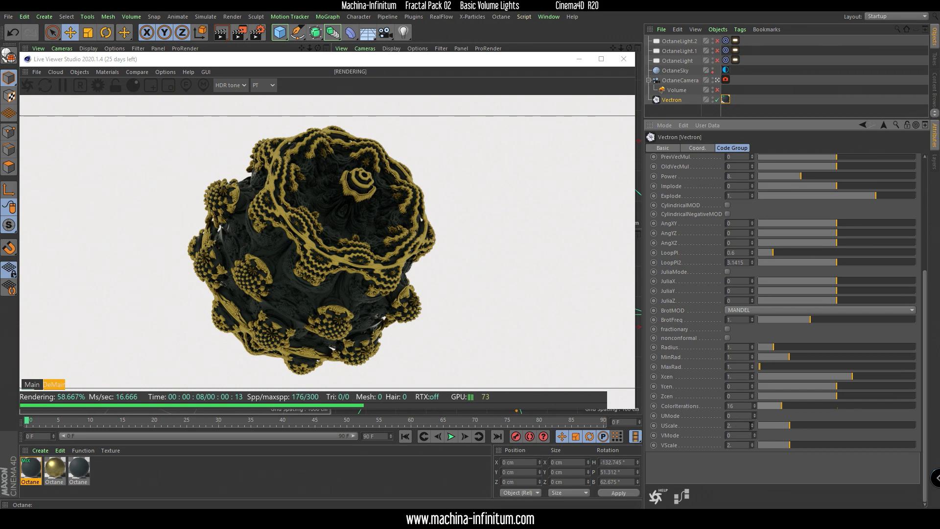
{"action": "left_click_drag", "start_coordinate": [790, 425], "coordinate": [813, 424]}
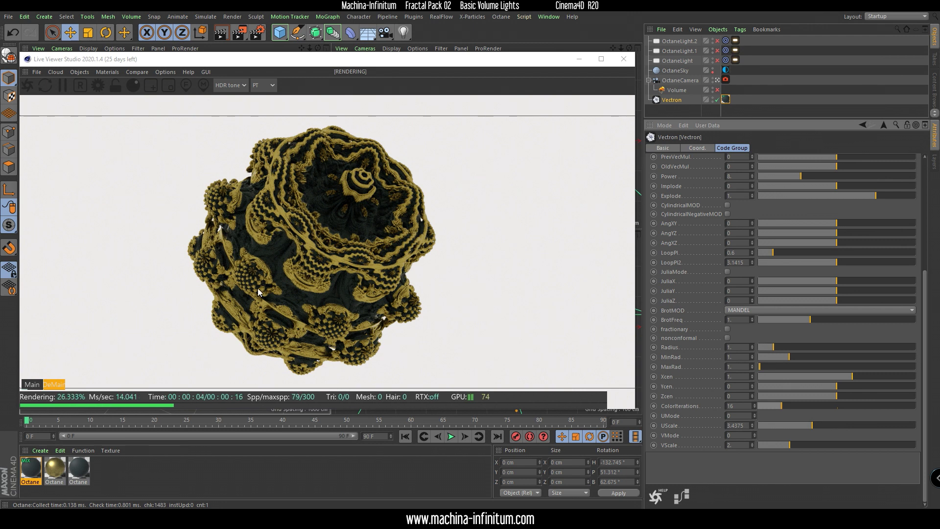
Step: Try the Vectron UMode at values 1 and 0
{"action": "left_click", "coordinate": [743, 415]}
{"action": "type", "text": "1"}
{"action": "key", "text": "Return"}
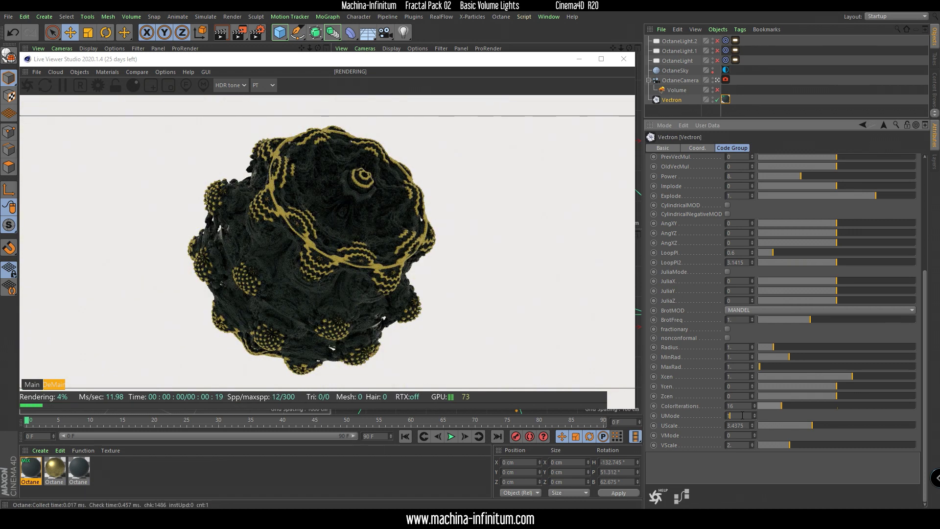
{"action": "type", "text": "0"}
{"action": "key", "text": "Return"}
{"action": "key", "text": "Return"}
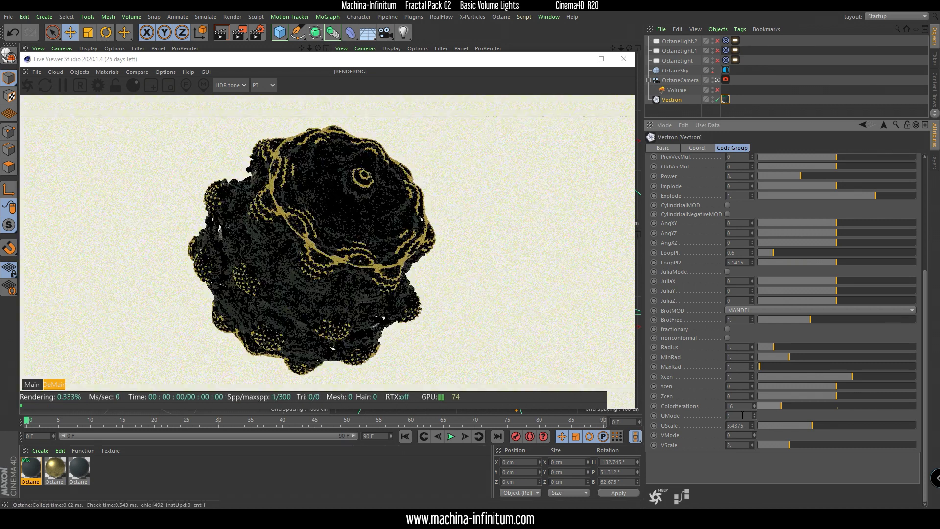
{"action": "left_click", "coordinate": [743, 416]}
{"action": "type", "text": "1"}
Step: Leave UMode at 0 and fine-tune UScale to 3.625
{"action": "key", "text": "Return"}
{"action": "mouse_move", "coordinate": [813, 425]}
{"action": "left_mouse_down"}
{"action": "mouse_move", "coordinate": [840, 435]}
{"action": "mouse_move", "coordinate": [762, 433]}
{"action": "mouse_move", "coordinate": [805, 438]}
{"action": "left_mouse_up"}
{"action": "left_click", "coordinate": [739, 415]}
{"action": "type", "text": "0"}
{"action": "key", "text": "Return"}
{"action": "mouse_move", "coordinate": [809, 422]}
{"action": "left_mouse_down"}
{"action": "mouse_move", "coordinate": [798, 427]}
{"action": "mouse_move", "coordinate": [814, 432]}
{"action": "left_mouse_up"}
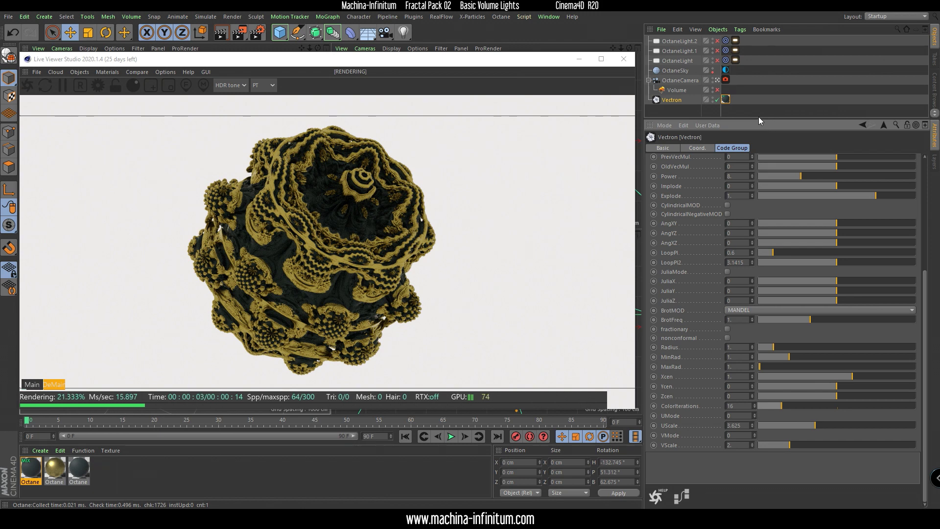
{"action": "left_click_drag", "start_coordinate": [742, 121], "coordinate": [740, 193]}
Step: Enable the Volume object and all three OctaneLights
{"action": "left_click", "coordinate": [718, 91]}
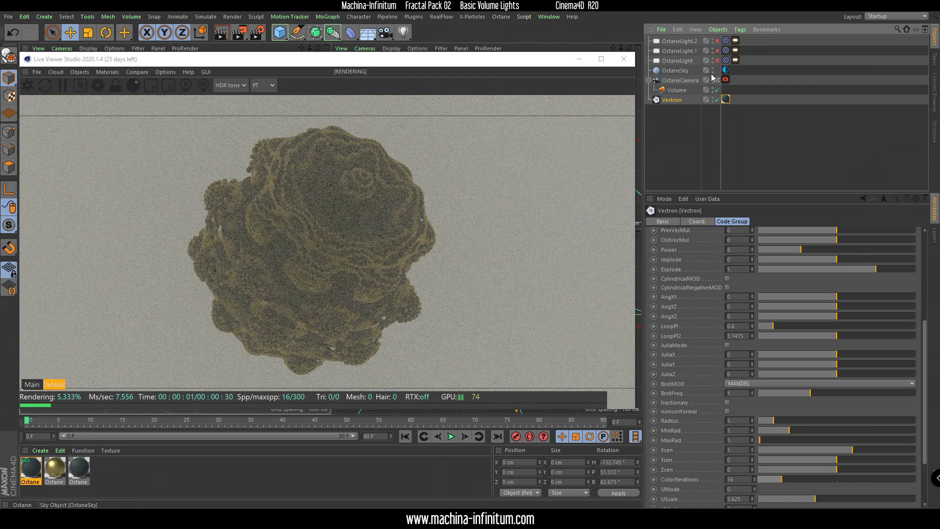
{"action": "left_click_drag", "start_coordinate": [717, 61], "coordinate": [719, 41]}
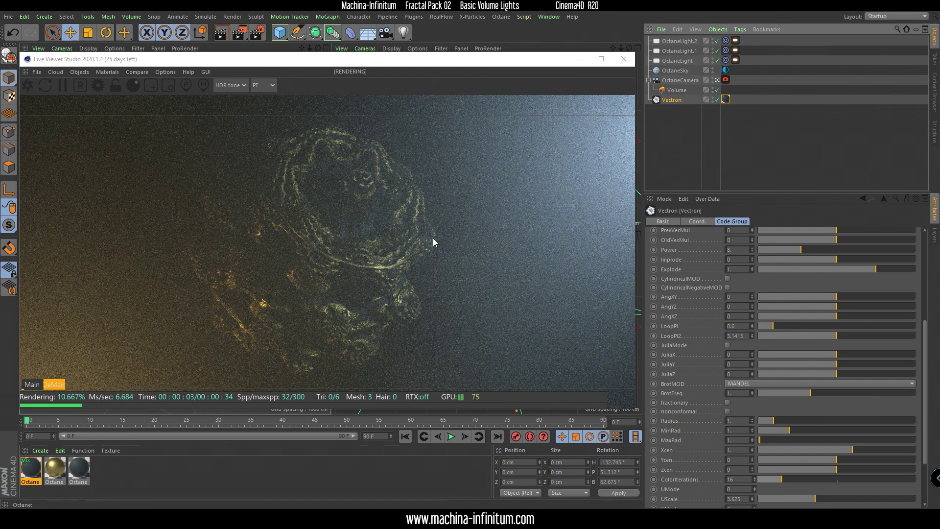
Step: Give the third Octane material a light blue diffuse colour
{"action": "left_click", "coordinate": [79, 466]}
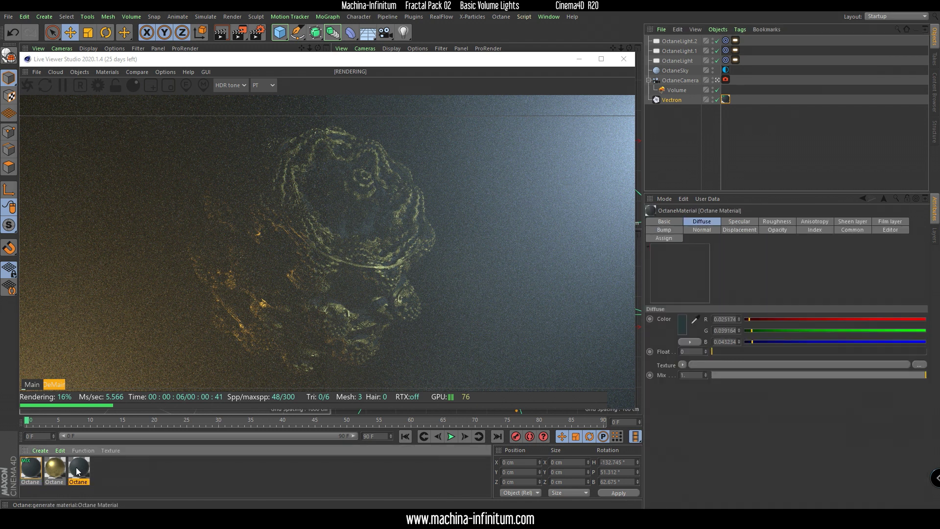
{"action": "double_click", "coordinate": [75, 467]}
{"action": "left_click_drag", "start_coordinate": [257, 62], "coordinate": [678, 72]}
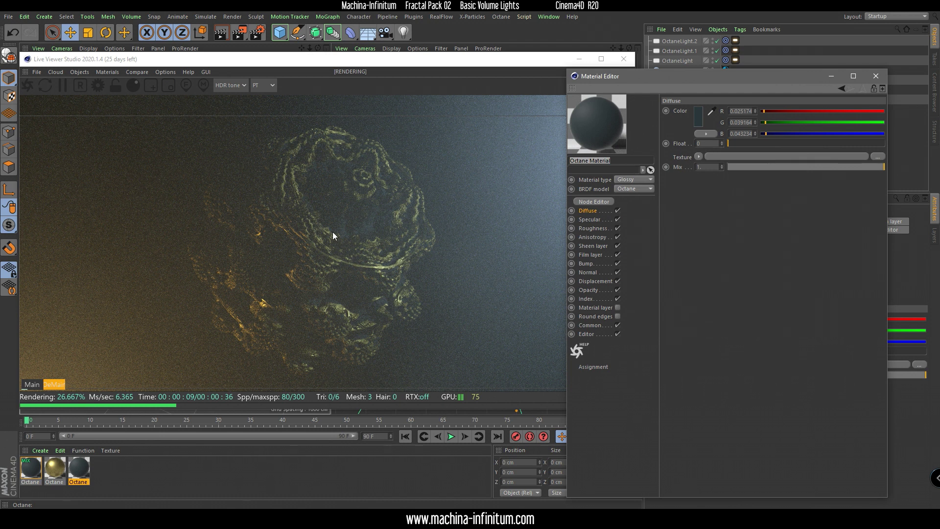
{"action": "left_click", "coordinate": [698, 116]}
{"action": "left_click_drag", "start_coordinate": [705, 134], "coordinate": [713, 136]}
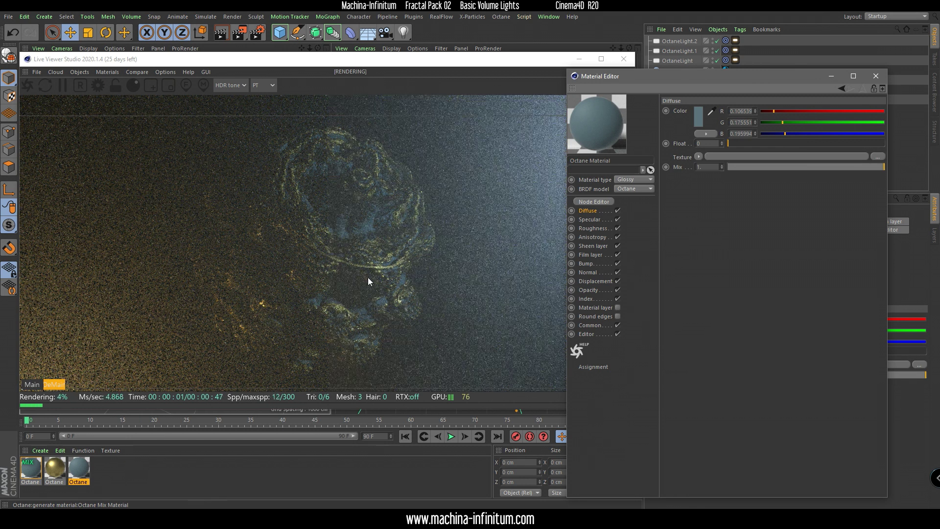
{"action": "left_click", "coordinate": [876, 76]}
Step: Set the OctaneSky environment RGB spectrum colour to dark grey
{"action": "left_click", "coordinate": [676, 70]}
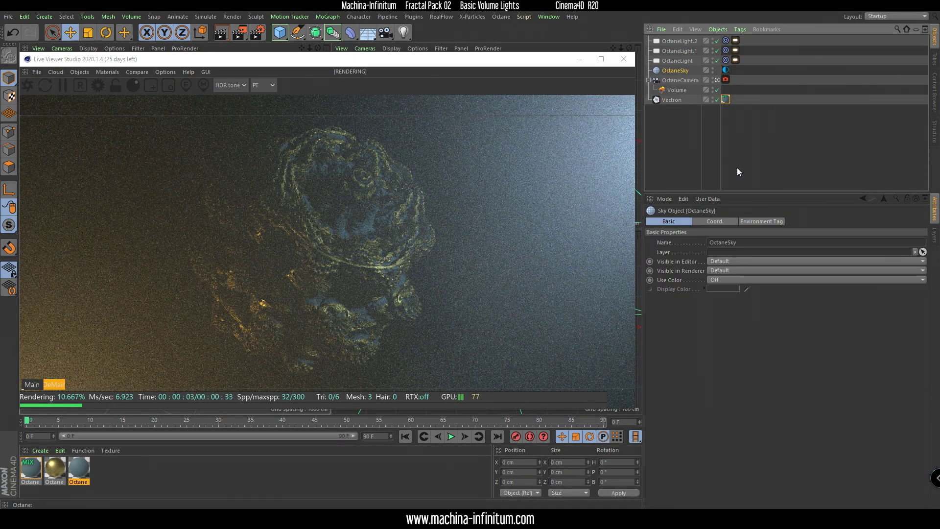
{"action": "left_click", "coordinate": [761, 221]}
{"action": "left_click", "coordinate": [704, 294]}
{"action": "left_click", "coordinate": [678, 249]}
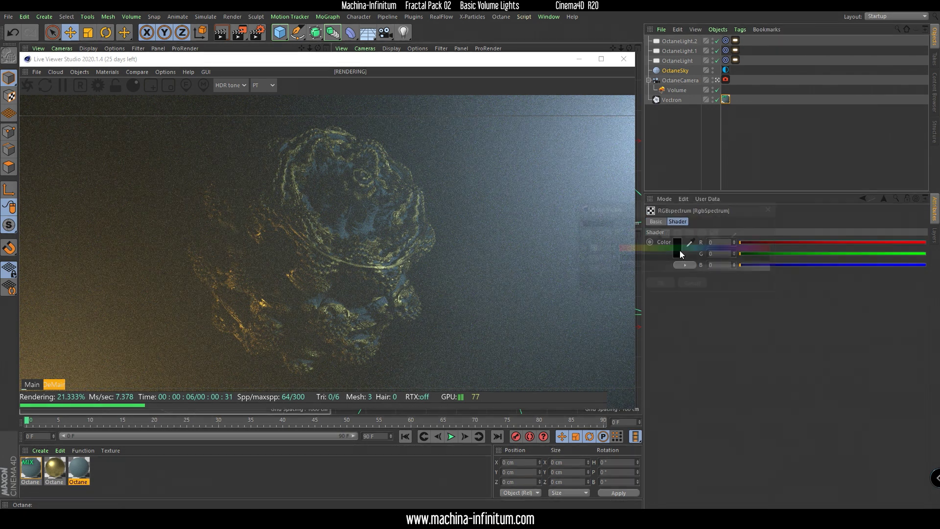
{"action": "left_click", "coordinate": [651, 268]}
{"action": "left_click", "coordinate": [662, 284]}
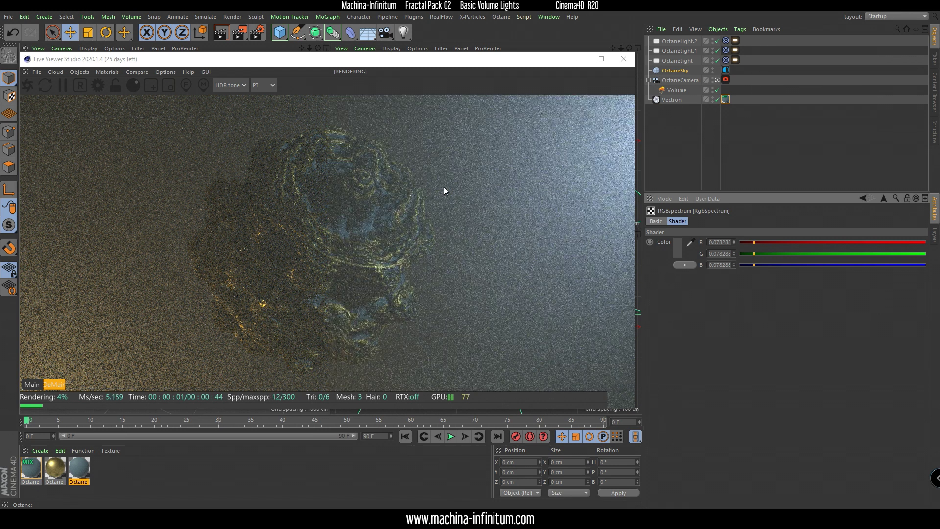
Step: Lower the Volume Medium fog density to 0.2
{"action": "left_click", "coordinate": [674, 91]}
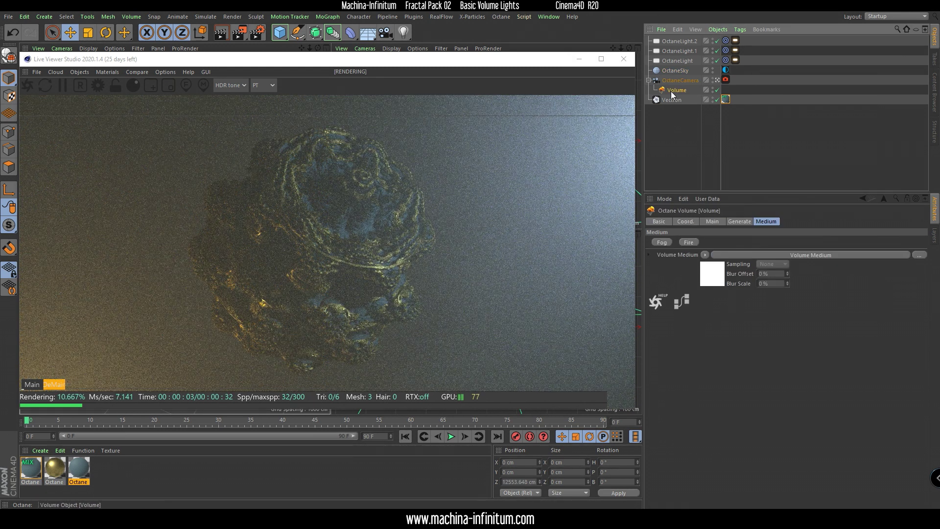
{"action": "left_click", "coordinate": [801, 255]}
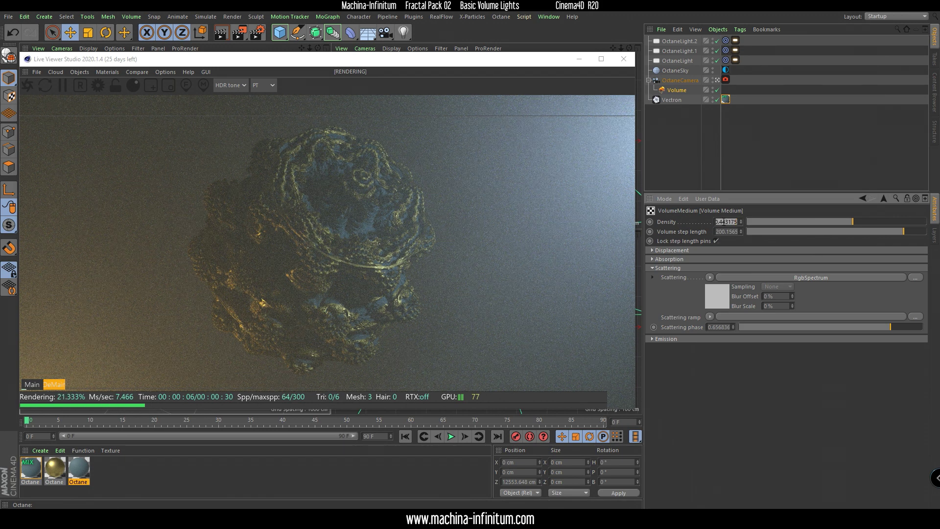
{"action": "type", "text": "0.2"}
{"action": "key", "text": "Return"}
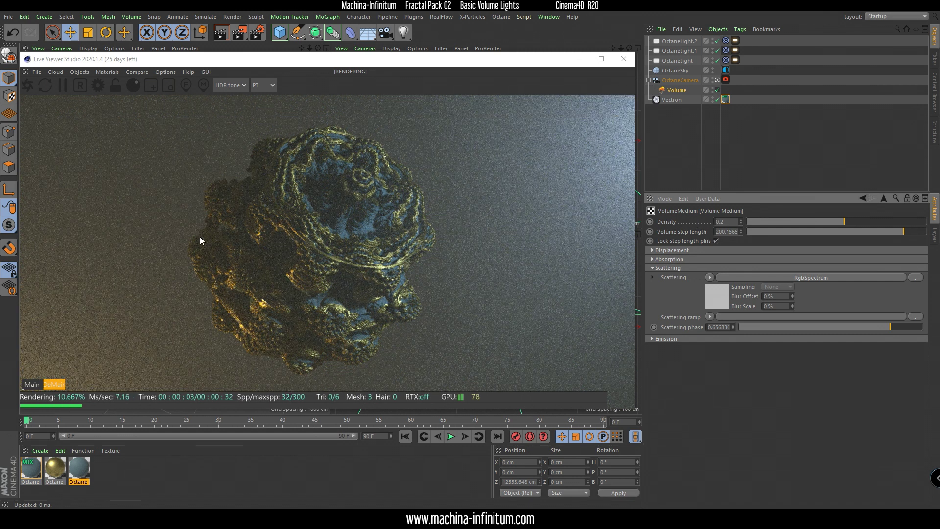
{"action": "left_click_drag", "start_coordinate": [362, 56], "coordinate": [403, 61]}
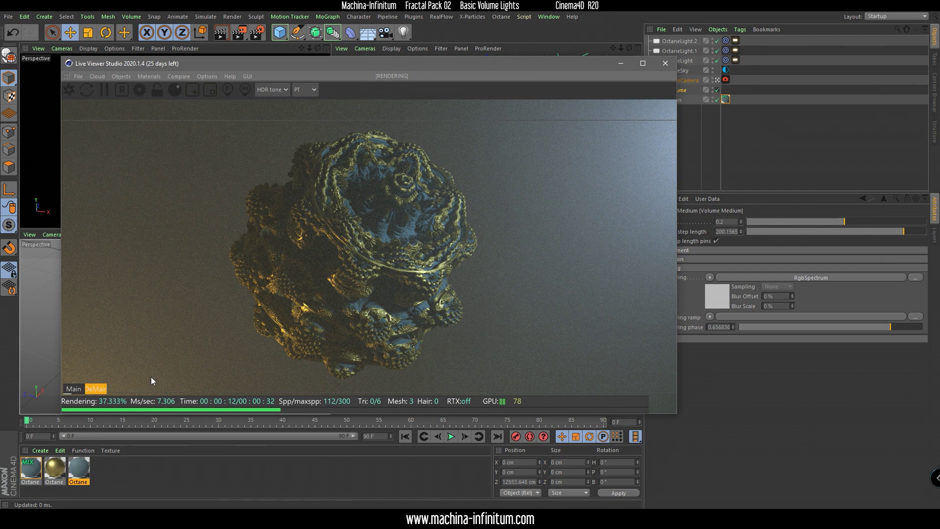
Step: Set the third material's Roughness float to about 0.038
{"action": "double_click", "coordinate": [79, 469]}
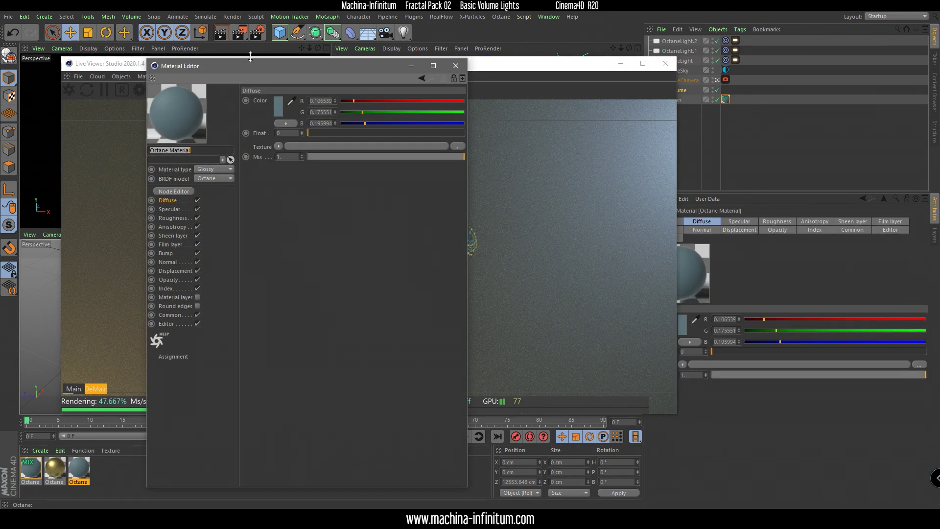
{"action": "left_click_drag", "start_coordinate": [236, 67], "coordinate": [629, 84]}
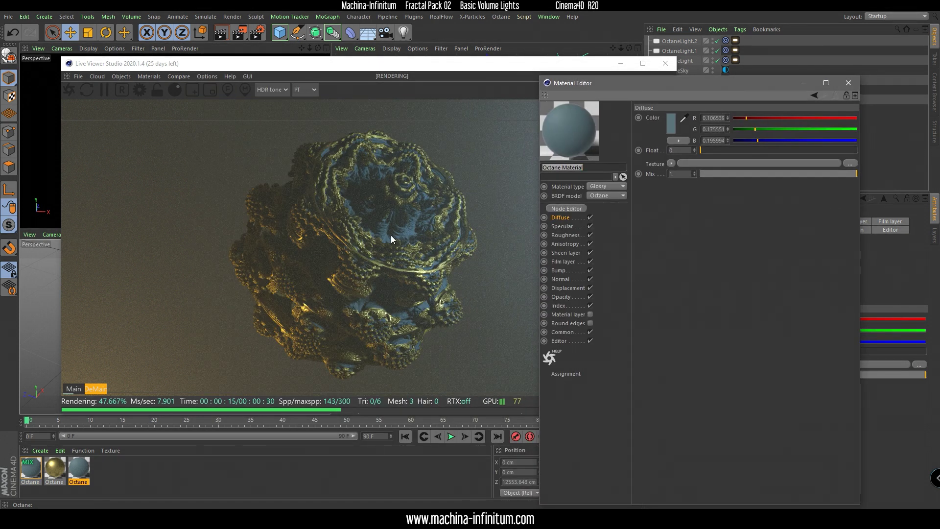
{"action": "left_click", "coordinate": [563, 235]}
{"action": "left_click_drag", "start_coordinate": [719, 152], "coordinate": [713, 149]}
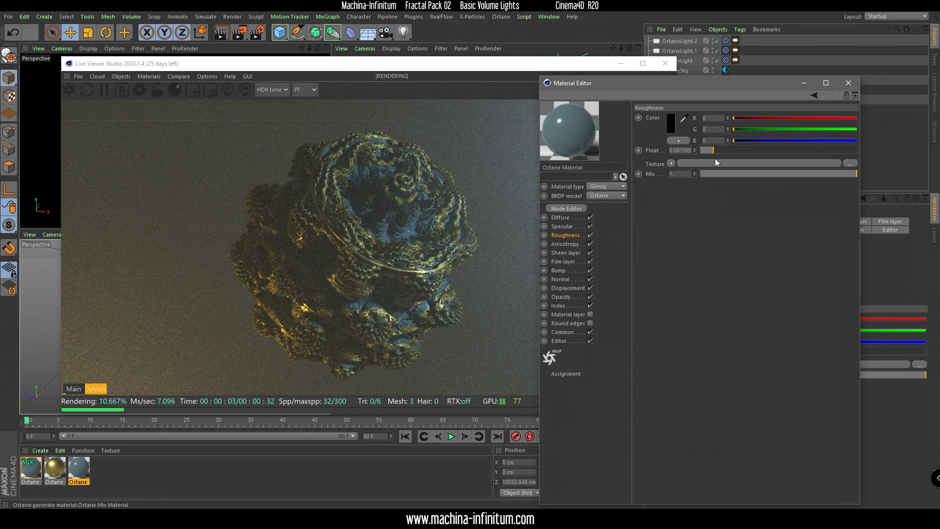
{"action": "left_click_drag", "start_coordinate": [711, 152], "coordinate": [706, 151]}
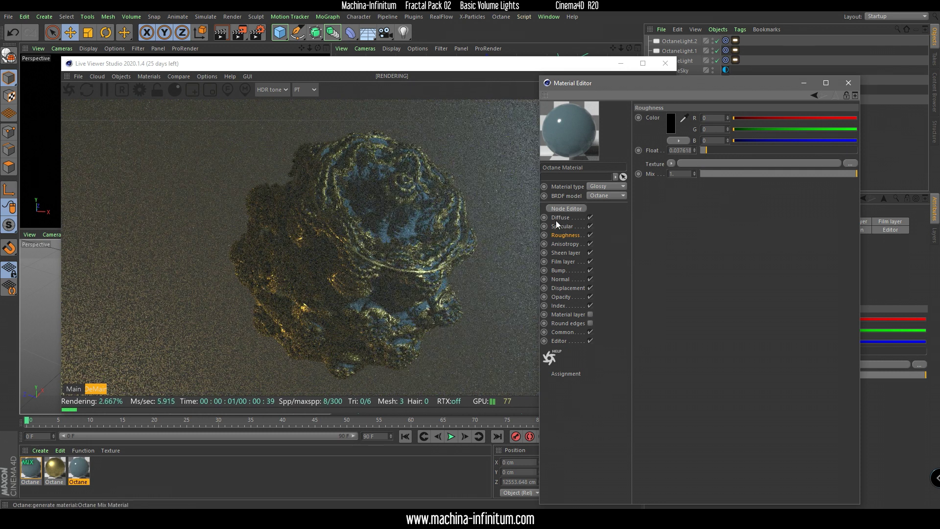
Step: Darken the third material's diffuse colour to a blue-grey
{"action": "left_click", "coordinate": [554, 219]}
{"action": "left_click", "coordinate": [671, 127]}
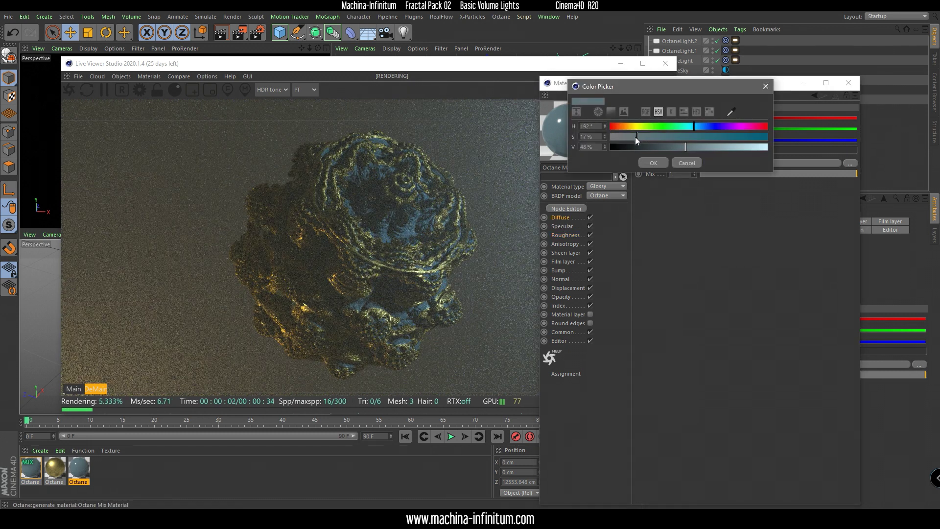
{"action": "left_click", "coordinate": [667, 148]}
{"action": "left_click", "coordinate": [643, 164]}
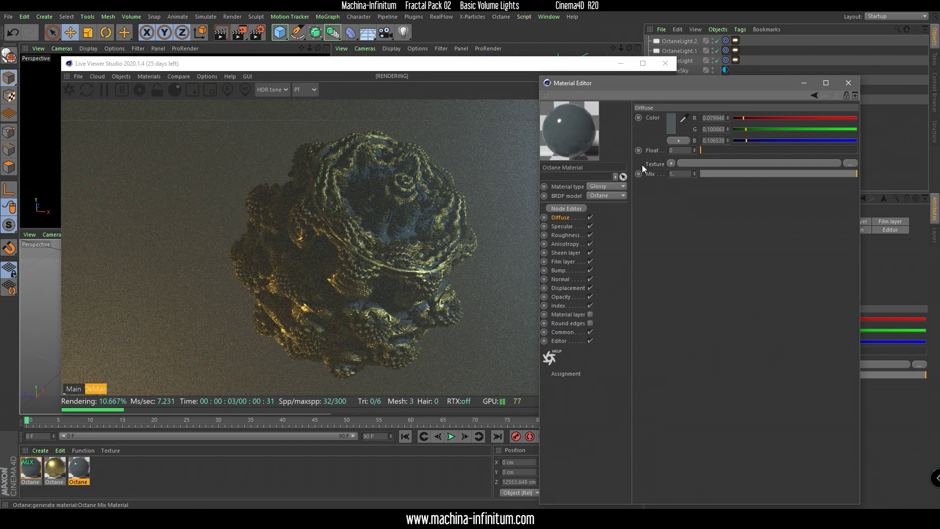
{"action": "left_click_drag", "start_coordinate": [385, 65], "coordinate": [340, 66]}
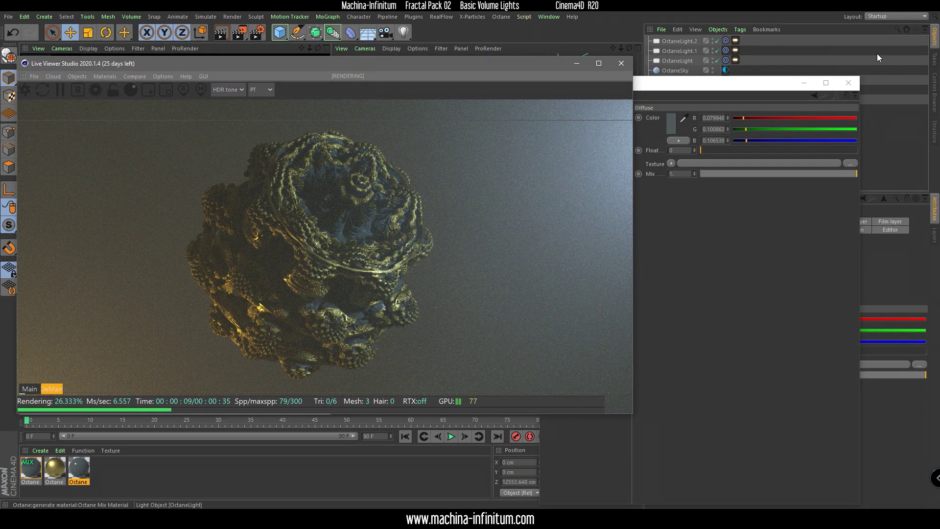
Step: Set the OctaneCamera imager's Vignetting to about 0.32
{"action": "left_click", "coordinate": [850, 83]}
{"action": "left_click", "coordinate": [676, 79]}
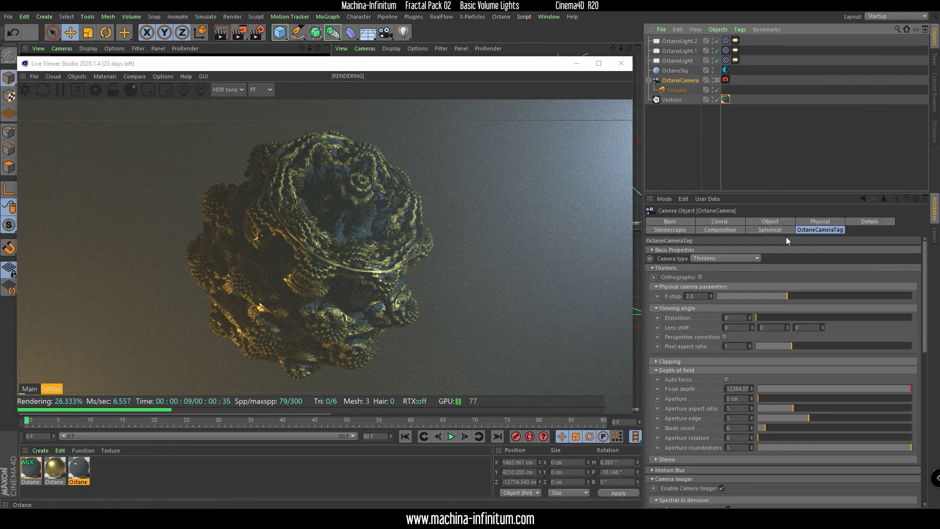
{"action": "scroll", "coordinate": [924, 361], "scroll_direction": "down", "scroll_amount": 4}
{"action": "scroll", "coordinate": [924, 361], "scroll_direction": "down", "scroll_amount": 3}
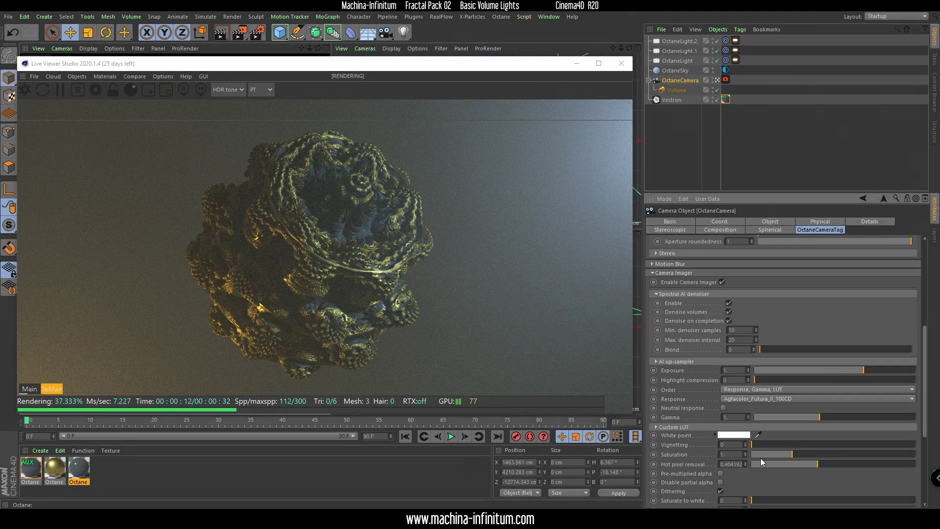
{"action": "scroll", "coordinate": [915, 394], "scroll_direction": "down", "scroll_amount": 3}
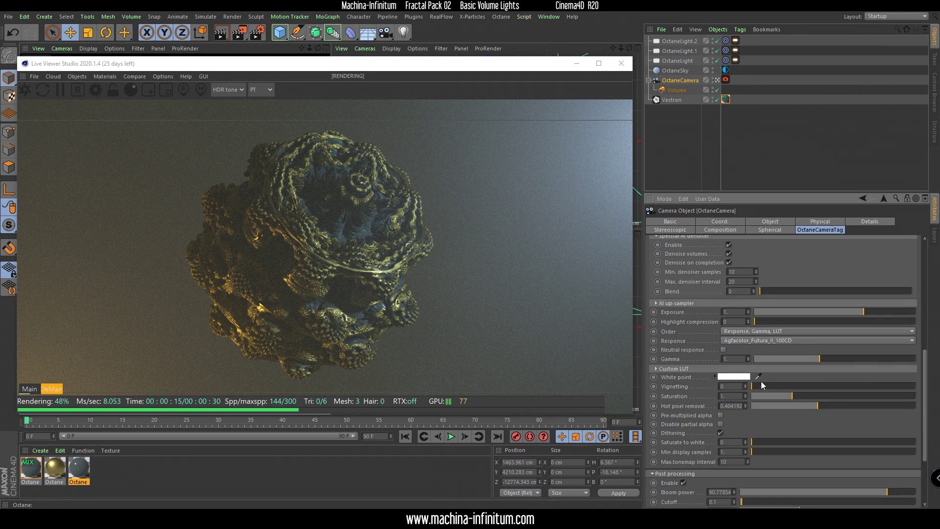
{"action": "left_click_drag", "start_coordinate": [762, 389], "coordinate": [796, 395]}
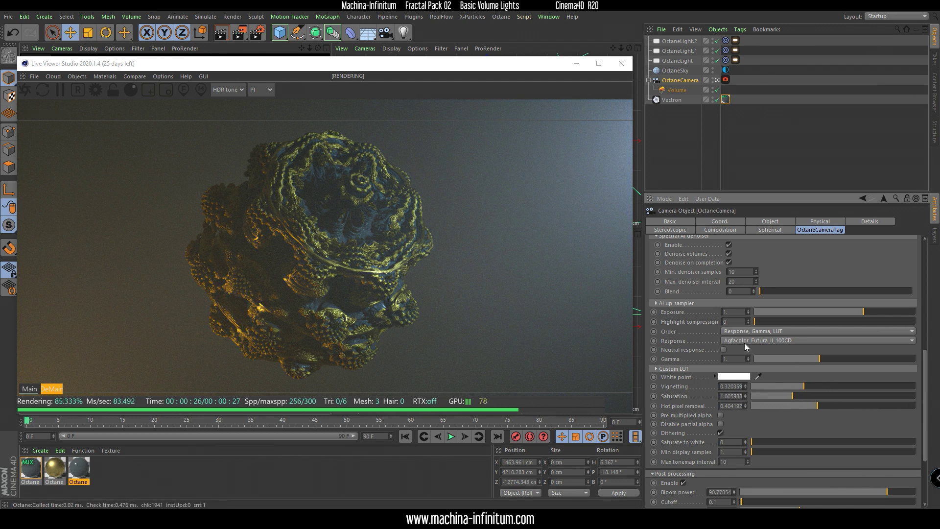
{"action": "scroll", "coordinate": [759, 343], "scroll_direction": "up", "scroll_amount": 1}
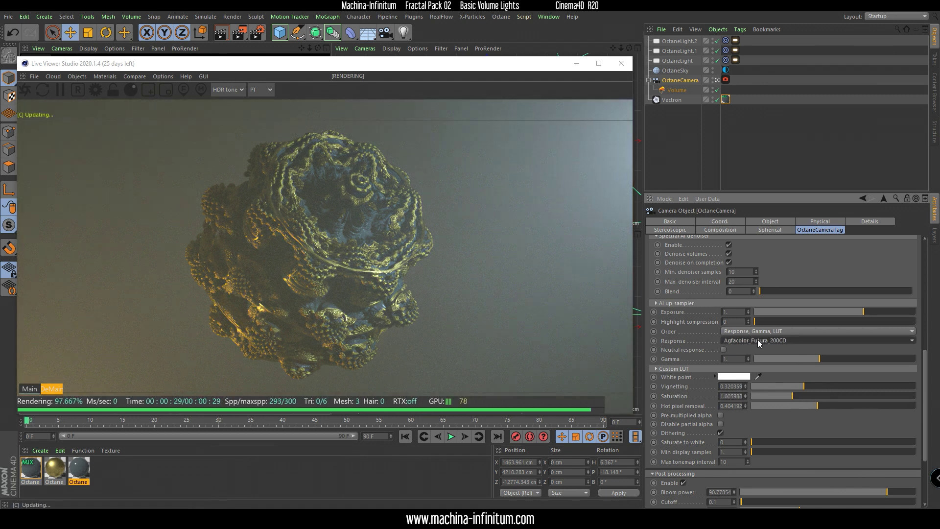
{"action": "scroll", "coordinate": [759, 343], "scroll_direction": "down", "scroll_amount": 1}
{"action": "scroll", "coordinate": [759, 343], "scroll_direction": "up", "scroll_amount": 2}
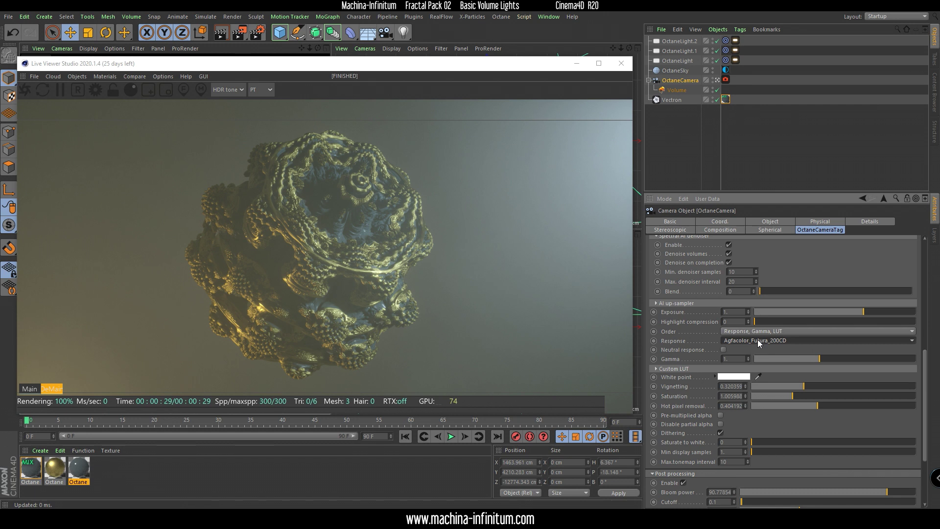
Step: Raise the fog Volume Medium's scattering phase to about 0.87
{"action": "left_click", "coordinate": [677, 90]}
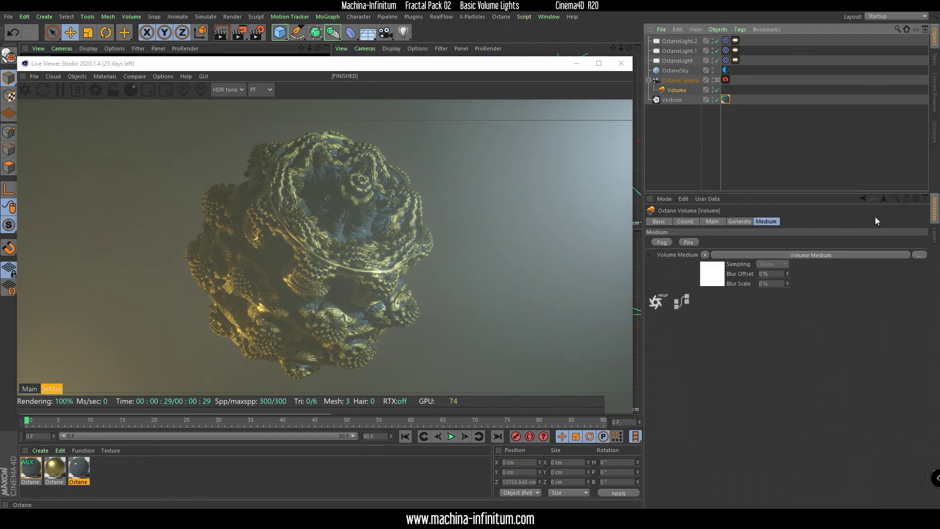
{"action": "left_click", "coordinate": [792, 254]}
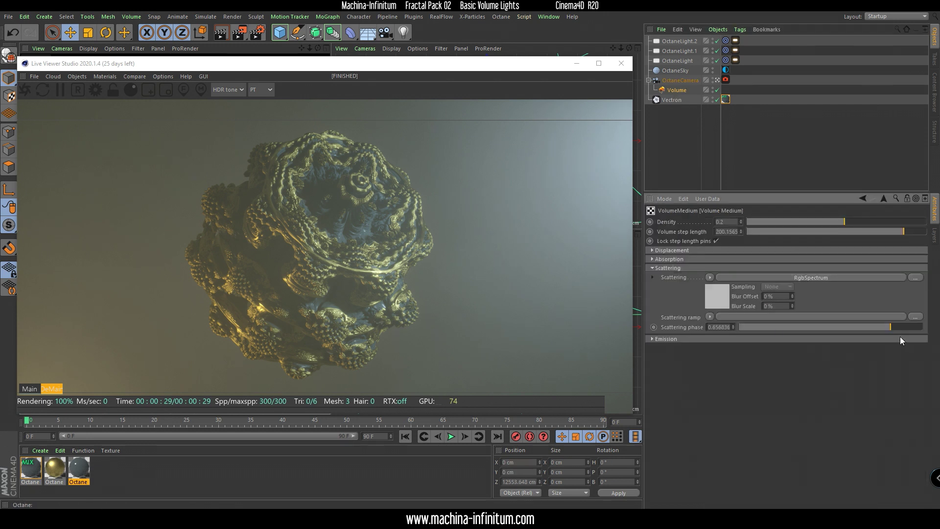
{"action": "left_click_drag", "start_coordinate": [895, 328], "coordinate": [910, 330]}
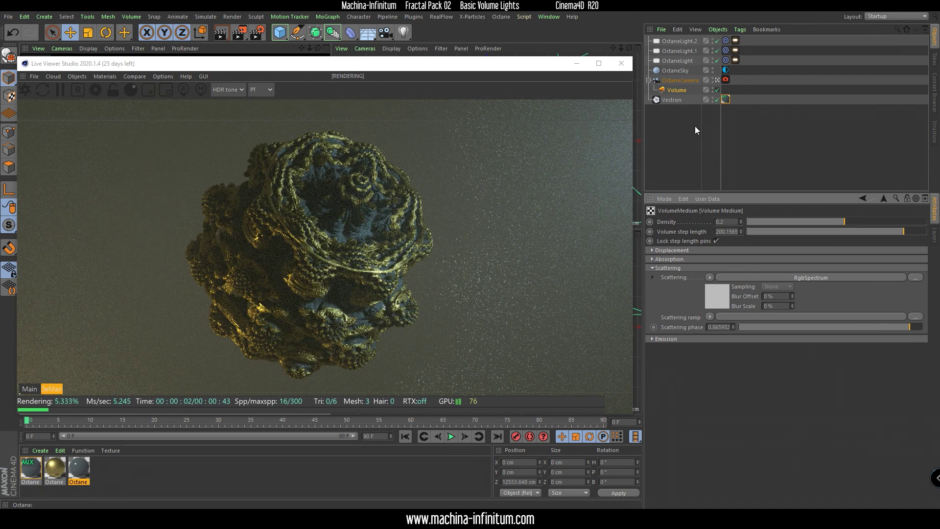
Step: Change the OctaneSky environment colour to a neutral grey
{"action": "left_click", "coordinate": [676, 70]}
{"action": "left_click", "coordinate": [761, 222]}
{"action": "left_click", "coordinate": [804, 276]}
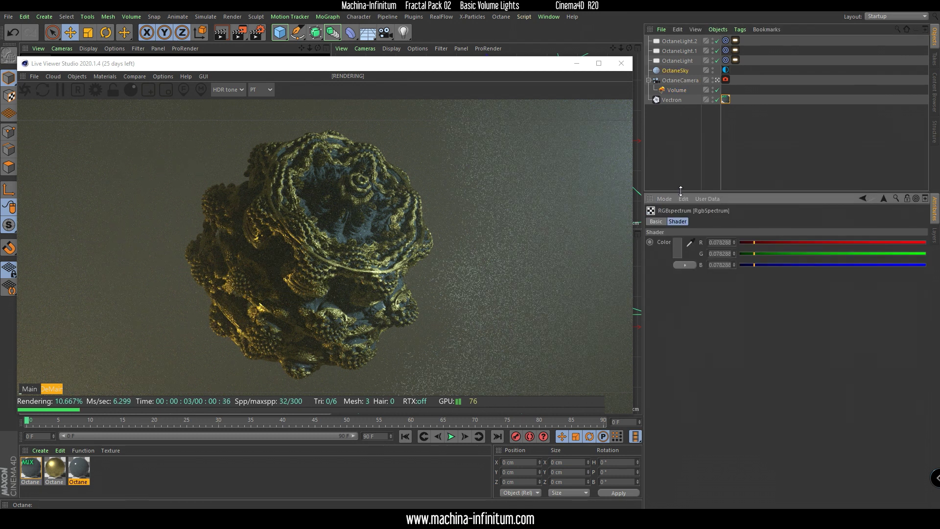
{"action": "left_click", "coordinate": [676, 253]}
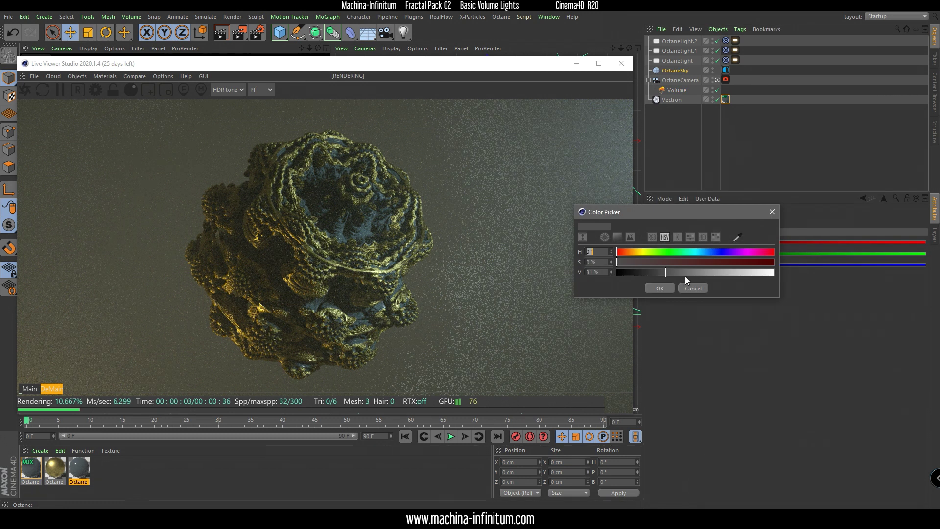
{"action": "left_click", "coordinate": [660, 288]}
{"action": "left_click", "coordinate": [680, 80]}
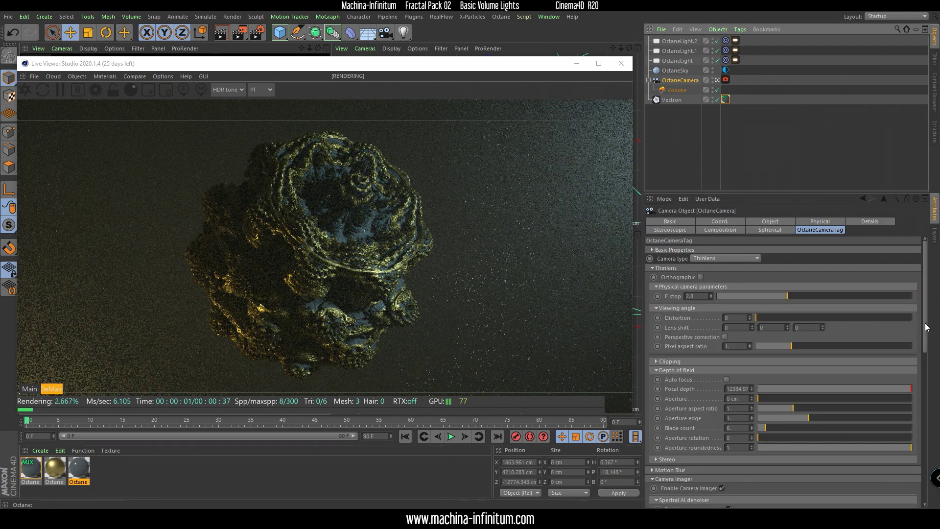
Step: Set the camera aperture to about 4.754 cm and switch the Live Viewer to Normal on the main pass
{"action": "scroll", "coordinate": [740, 274], "scroll_direction": "down", "scroll_amount": 5}
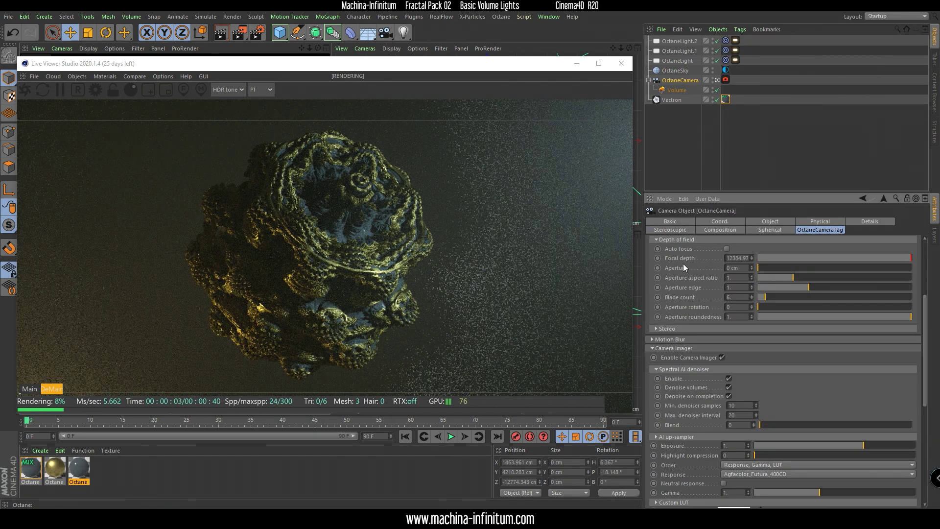
{"action": "left_click_drag", "start_coordinate": [768, 269], "coordinate": [911, 268]}
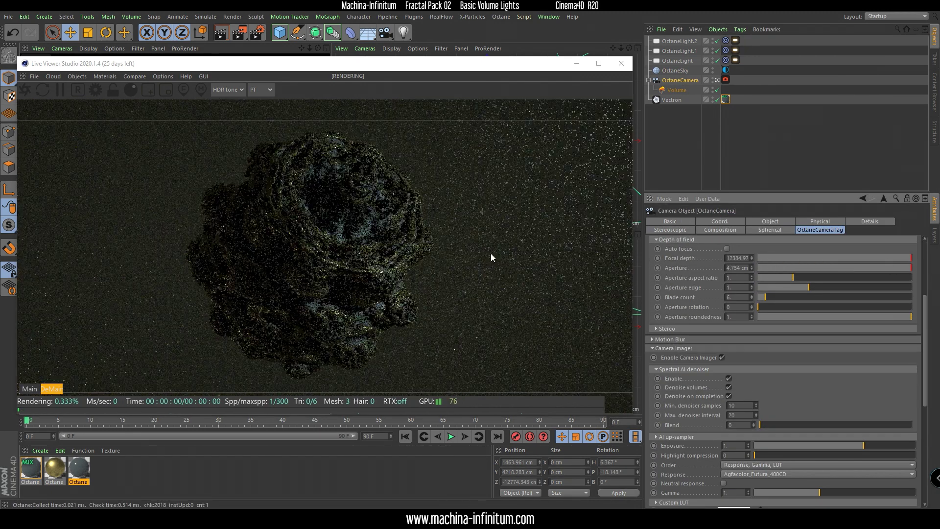
{"action": "left_click", "coordinate": [255, 93]}
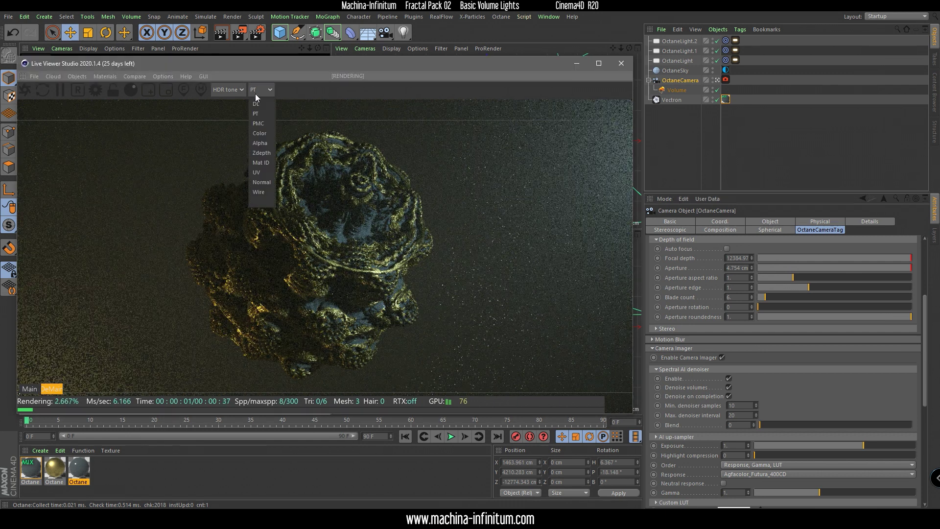
{"action": "left_click", "coordinate": [267, 182]}
{"action": "left_click", "coordinate": [31, 388]}
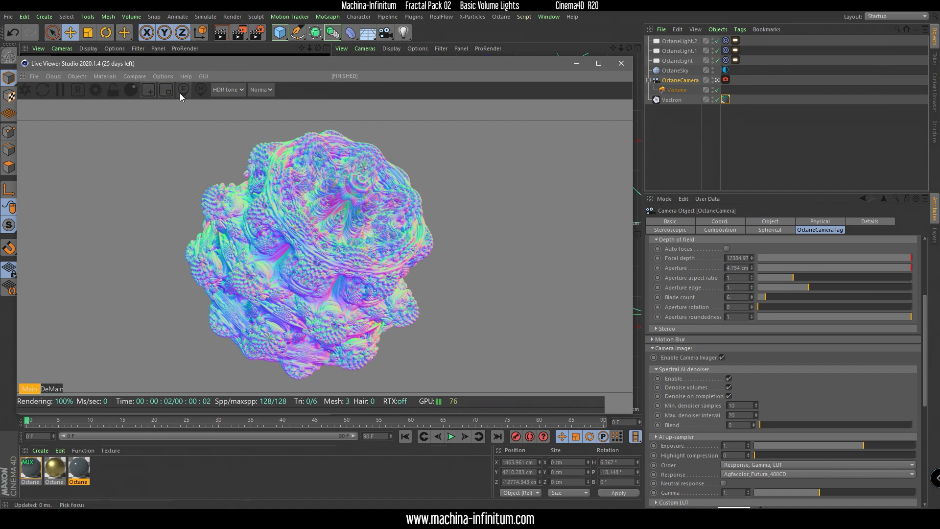
Step: Pick the depth-of-field focus point on the fractal's OslGeometry surface
{"action": "left_click", "coordinate": [183, 91]}
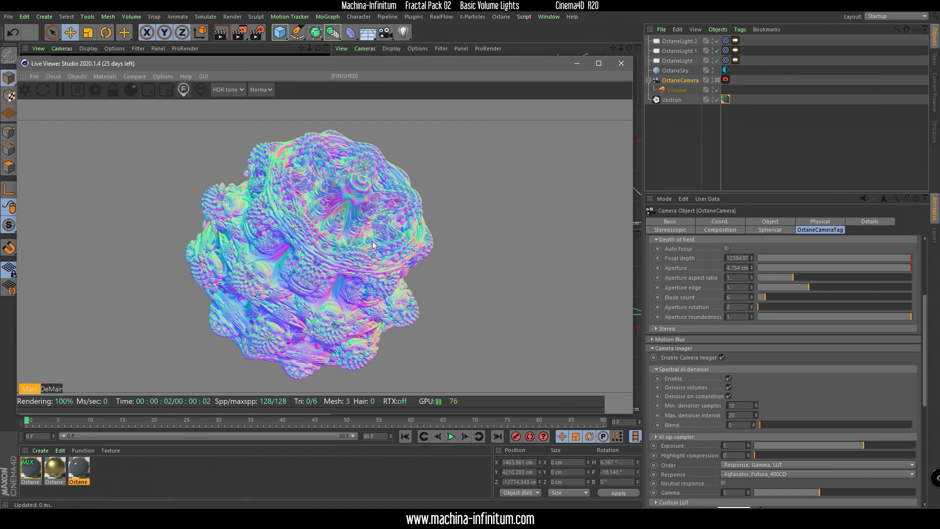
{"action": "left_click", "coordinate": [354, 196]}
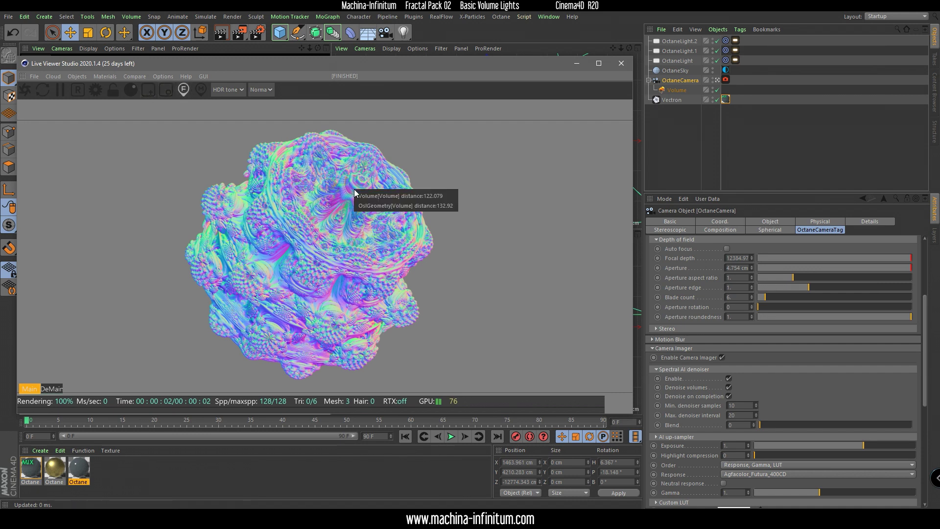
{"action": "left_click", "coordinate": [376, 206]}
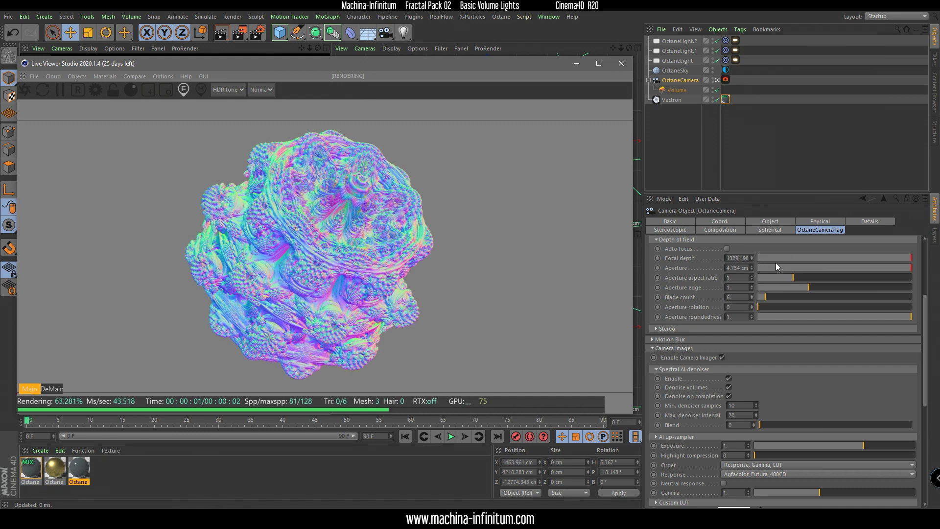
Step: Set the OctaneCameraTag aperture to 50 cm, then widen it to 5000 cm
{"action": "left_click", "coordinate": [734, 267]}
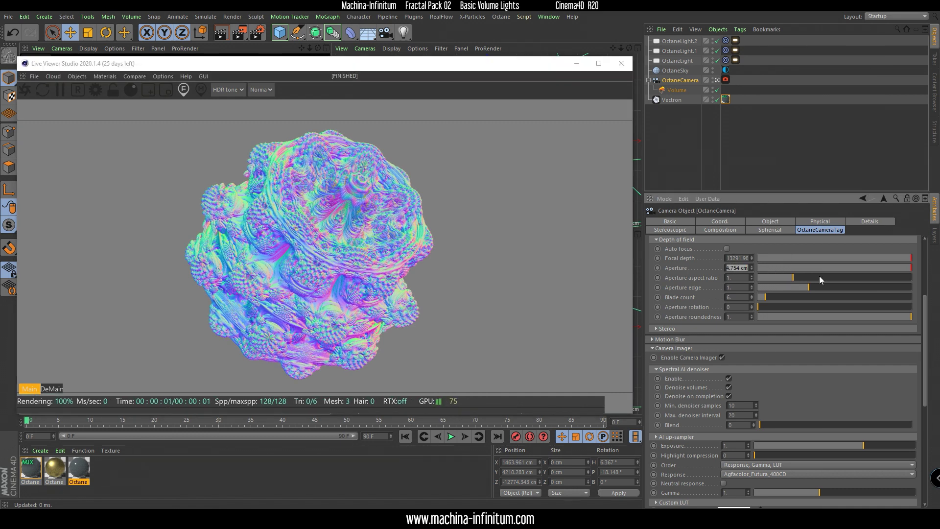
{"action": "type", "text": "50"}
{"action": "key", "text": "Return"}
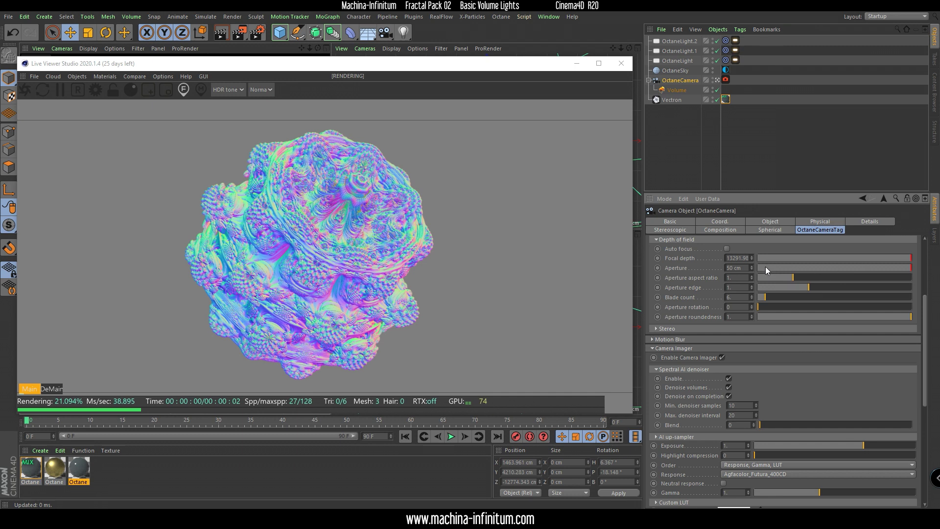
{"action": "left_click", "coordinate": [743, 268]}
{"action": "type", "text": "5000"}
{"action": "key", "text": "Return"}
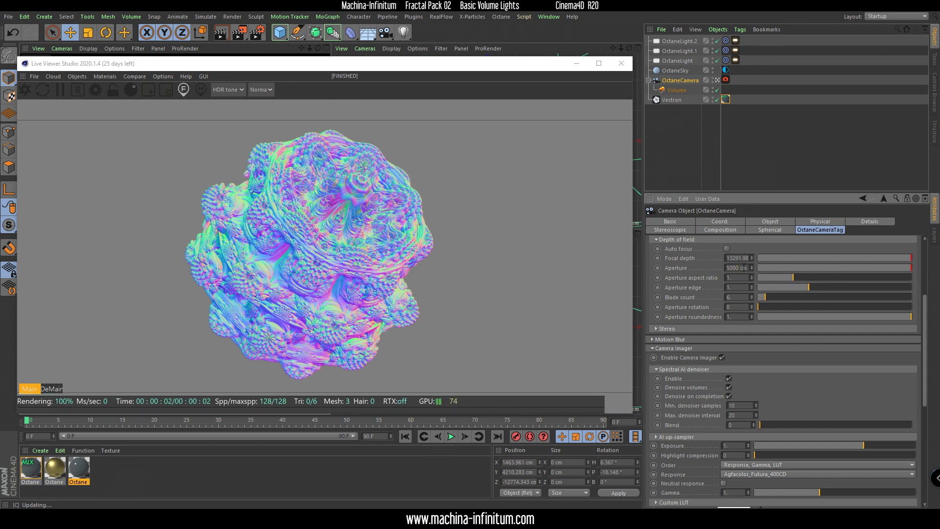
{"action": "left_click", "coordinate": [735, 265]}
Step: Review the camera's basic properties and the volume, then return to the camera's Octane imaging settings
{"action": "left_click", "coordinate": [770, 222]}
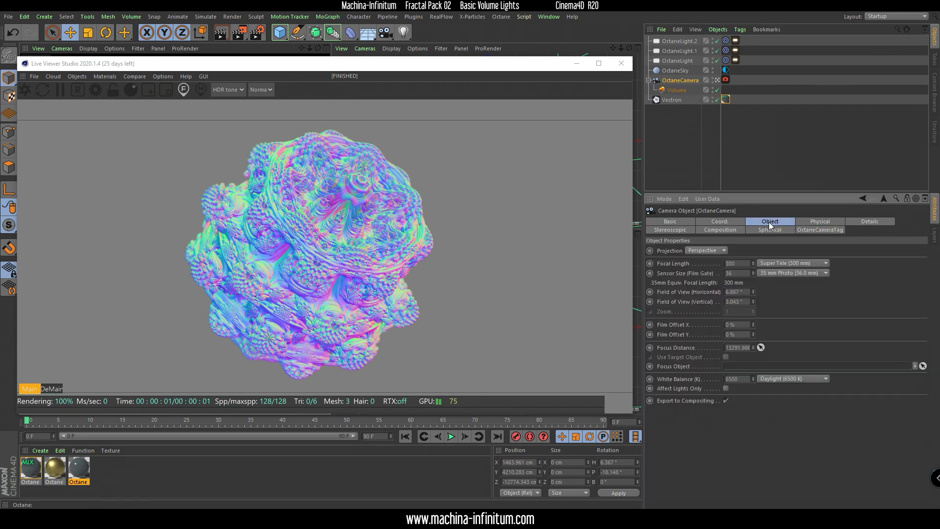
{"action": "left_click", "coordinate": [677, 90]}
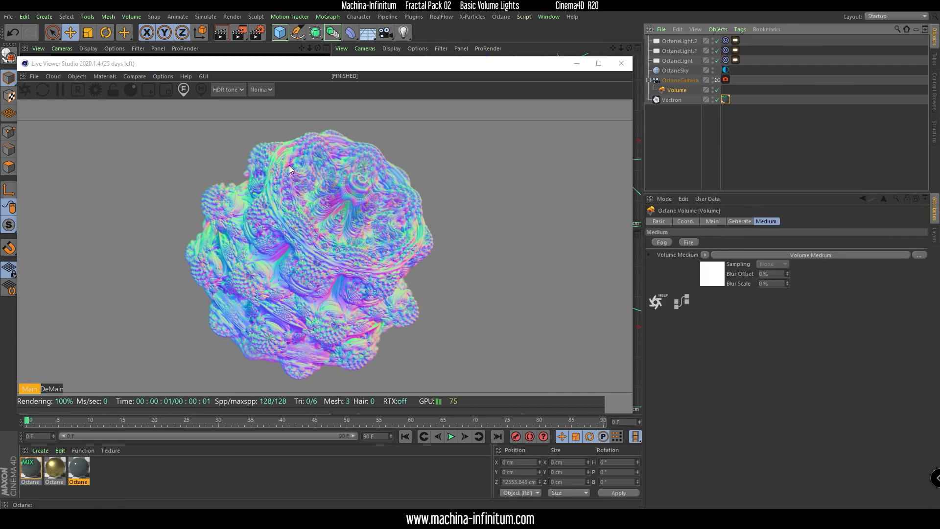
{"action": "left_click", "coordinate": [680, 80]}
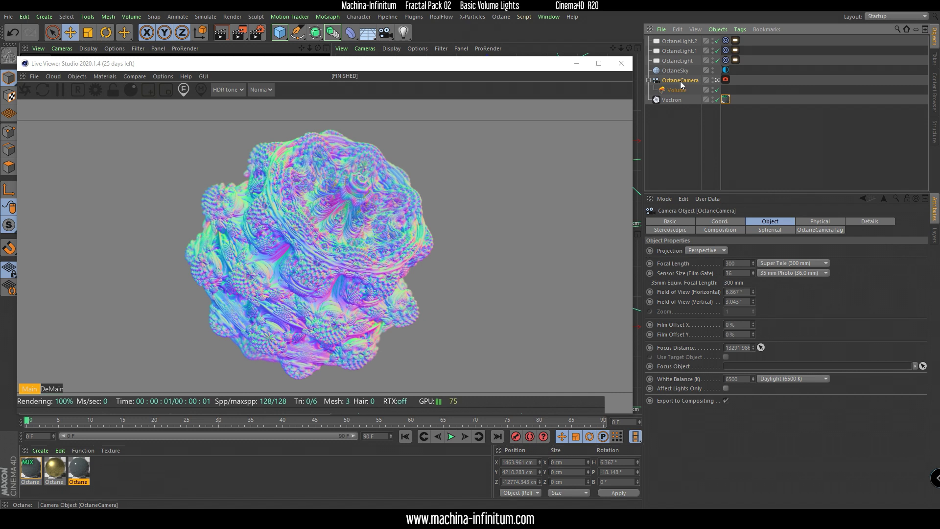
{"action": "left_click", "coordinate": [807, 230]}
{"action": "left_click_drag", "start_coordinate": [928, 289], "coordinate": [925, 437]}
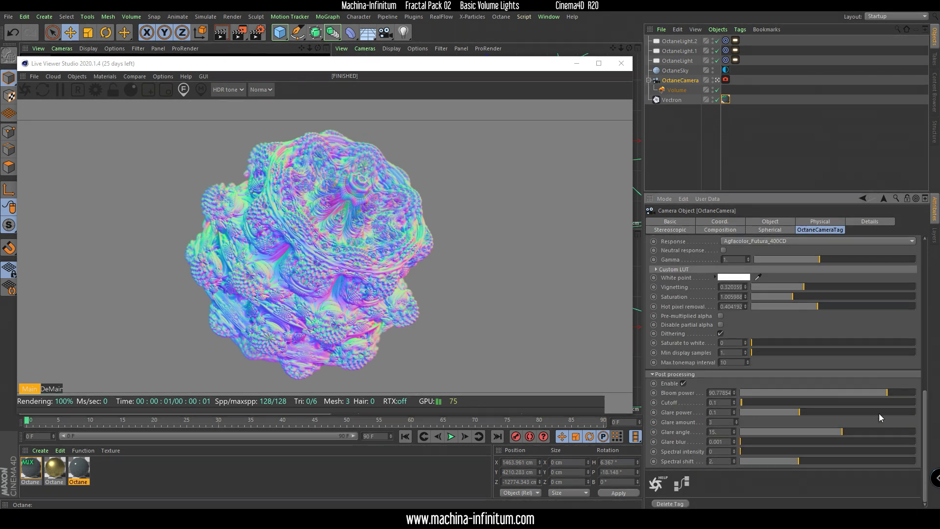
Step: Switch the Live Viewer back to PT, raise bloom power to 301.2947, lock and maximize the view
{"action": "left_click", "coordinate": [255, 94]}
{"action": "left_click", "coordinate": [265, 110]}
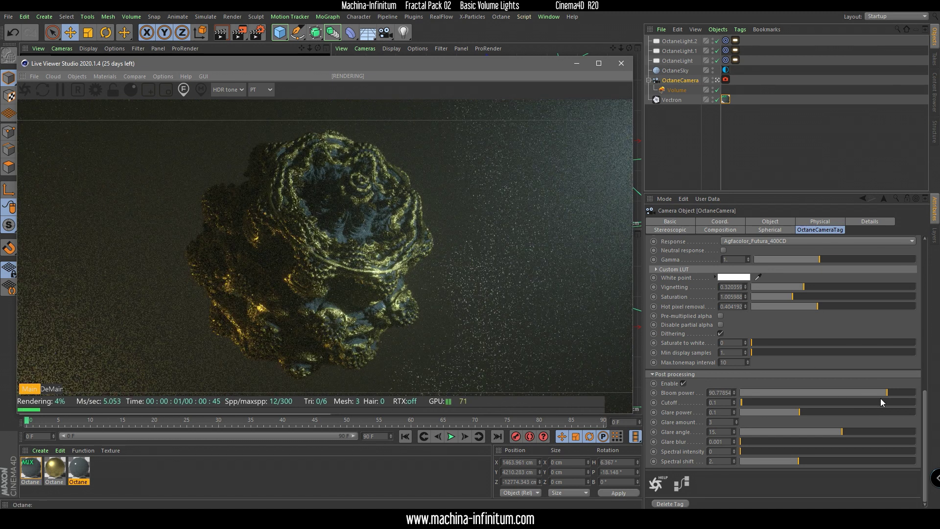
{"action": "mouse_move", "coordinate": [888, 392]}
{"action": "left_mouse_down"}
{"action": "mouse_move", "coordinate": [911, 395]}
{"action": "mouse_move", "coordinate": [903, 395]}
{"action": "left_mouse_up"}
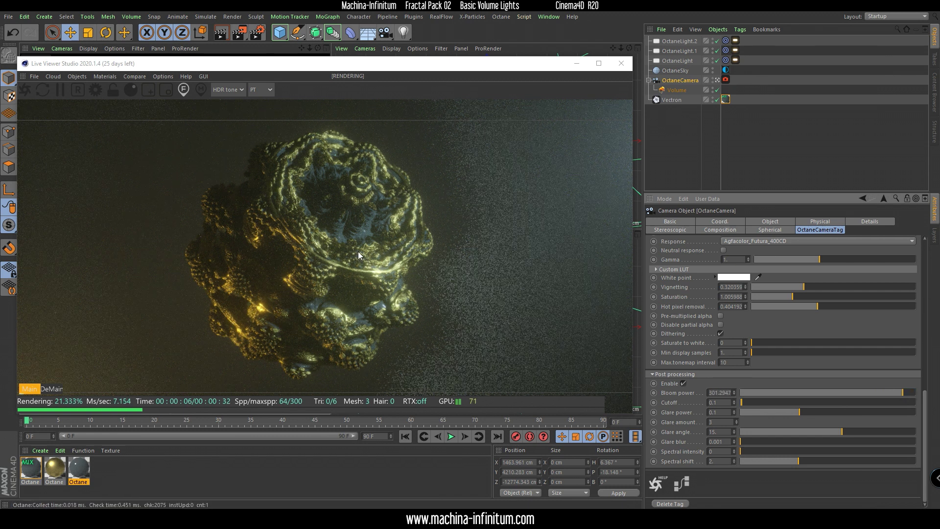
{"action": "left_click", "coordinate": [113, 90]}
{"action": "left_click", "coordinate": [605, 66]}
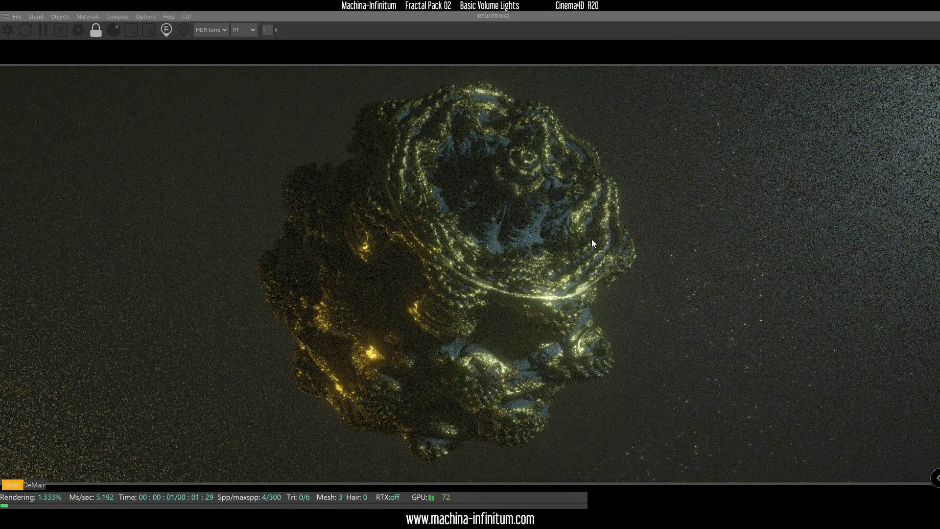